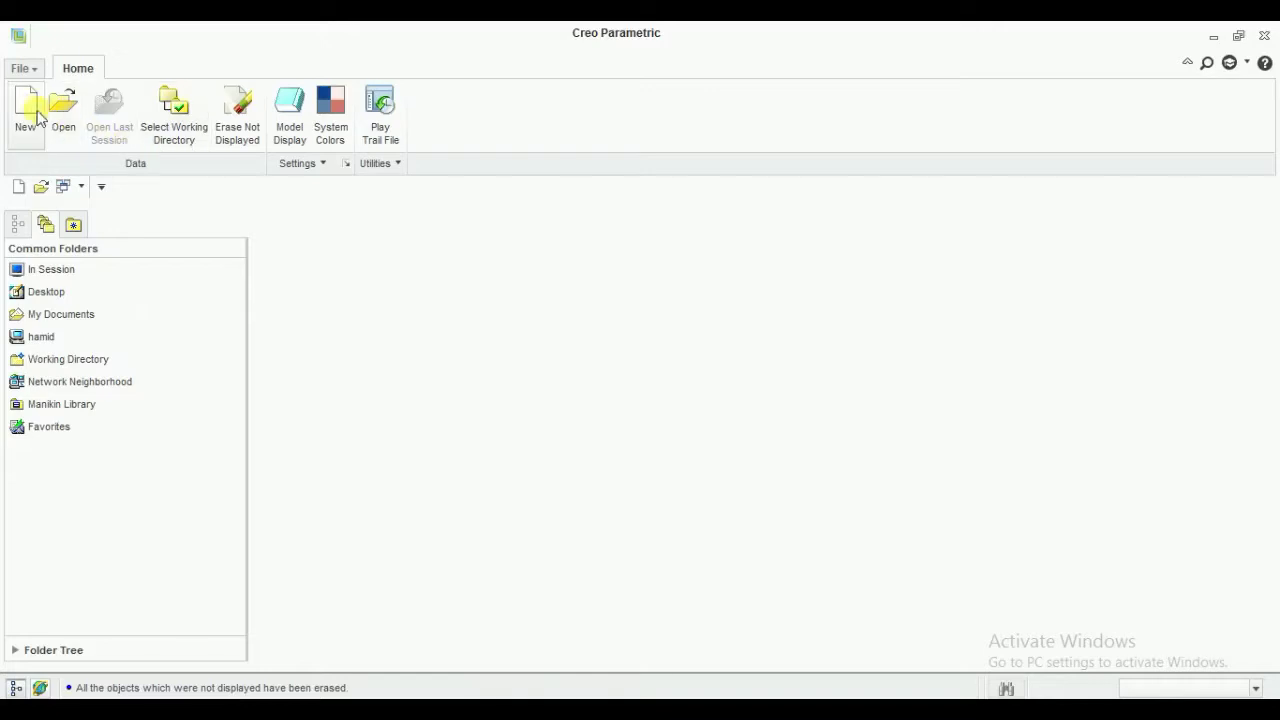
Create a new solid part PRT0001 from the mmns_part_solid template
{"action": "left_click", "coordinate": [26, 108]}
{"action": "left_click", "coordinate": [553, 520]}
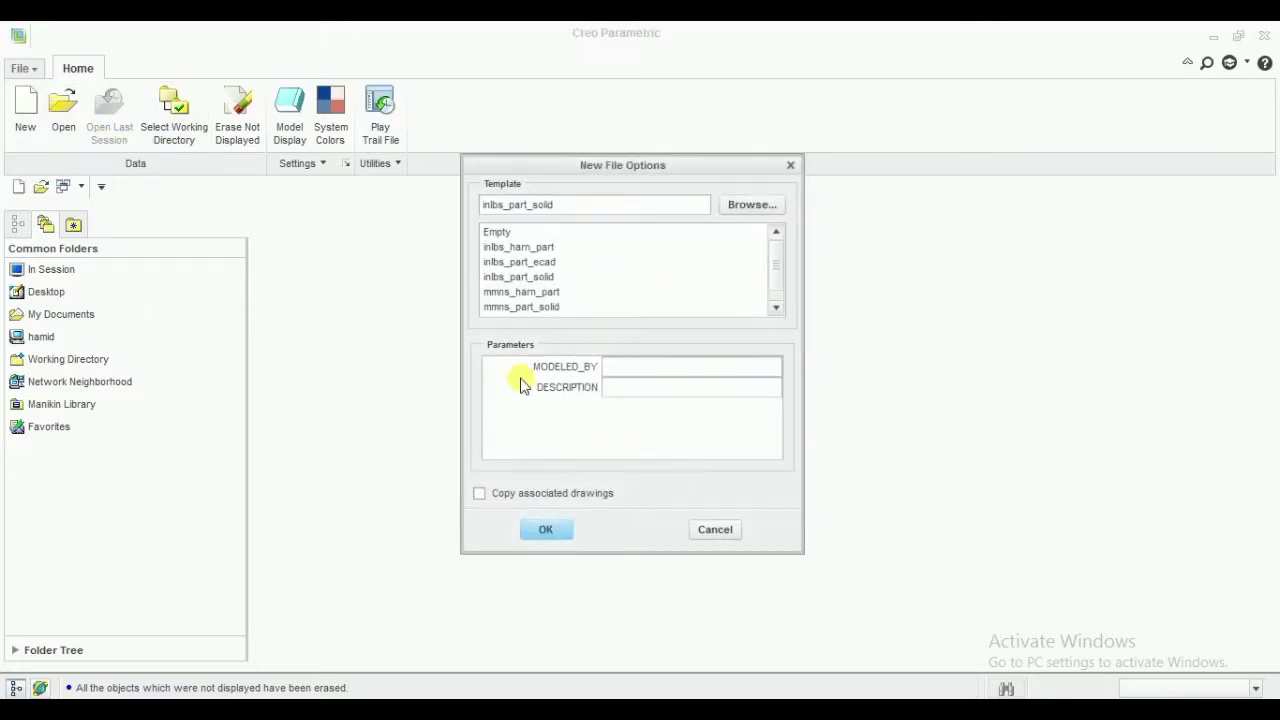
{"action": "double_click", "coordinate": [509, 308]}
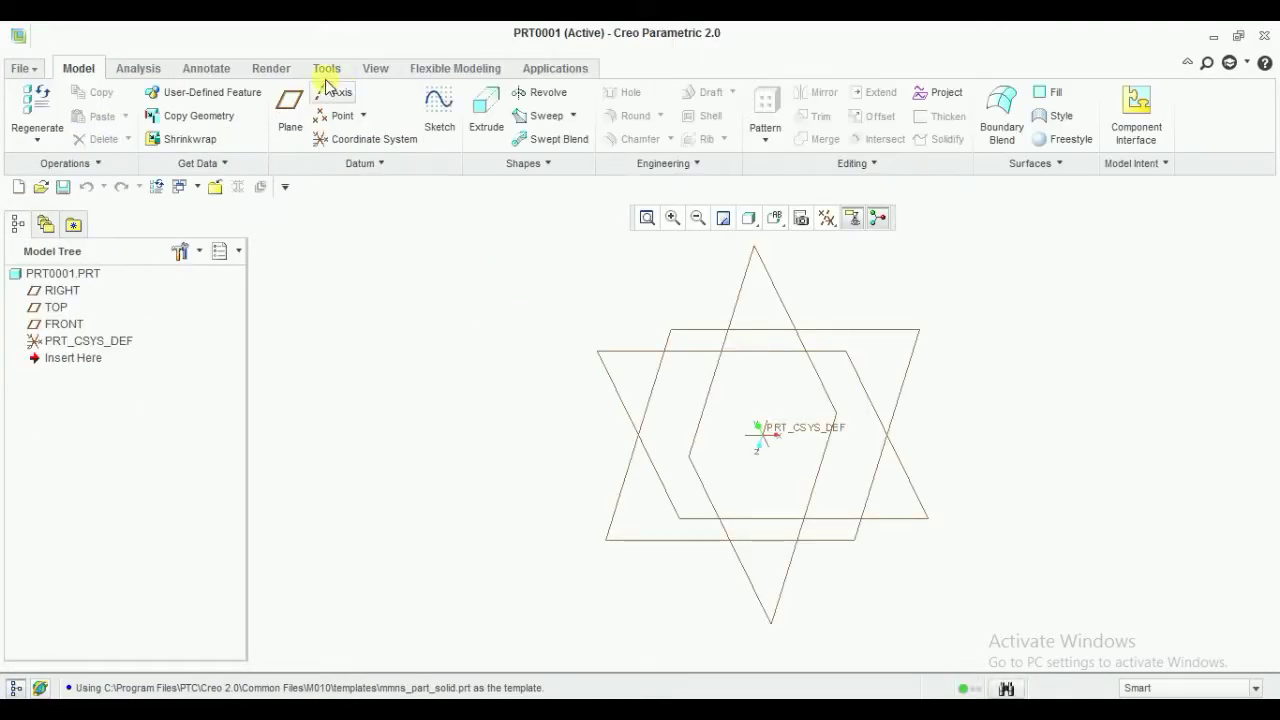
Orient the part to the saved FRONT view and bring up the model display options
{"action": "left_click", "coordinate": [774, 218]}
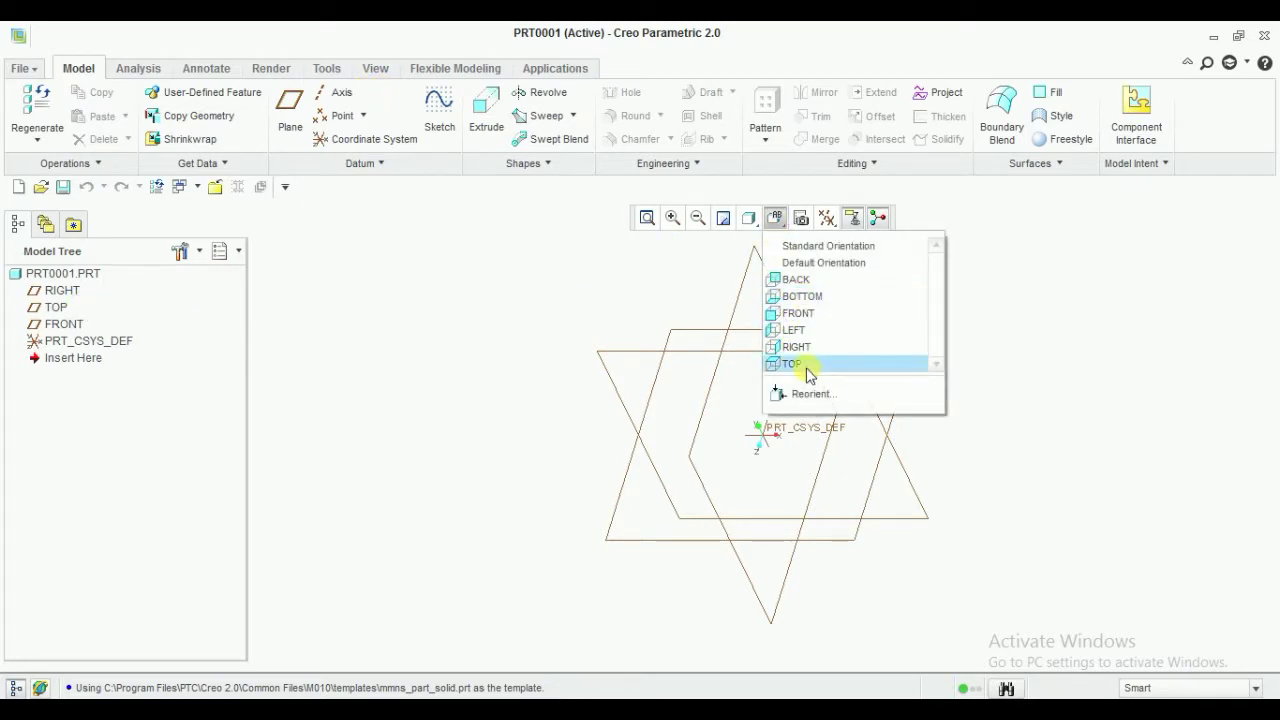
{"action": "left_click", "coordinate": [800, 313]}
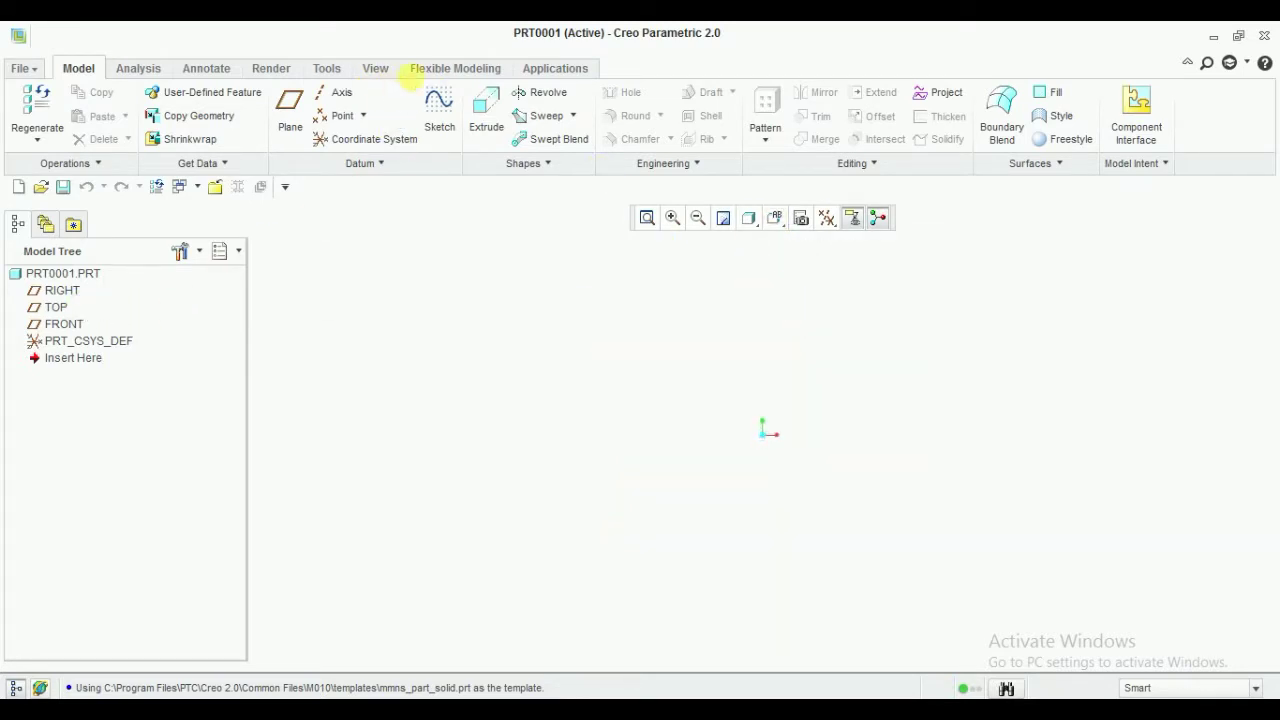
{"action": "left_click", "coordinate": [375, 68]}
{"action": "left_click", "coordinate": [528, 164]}
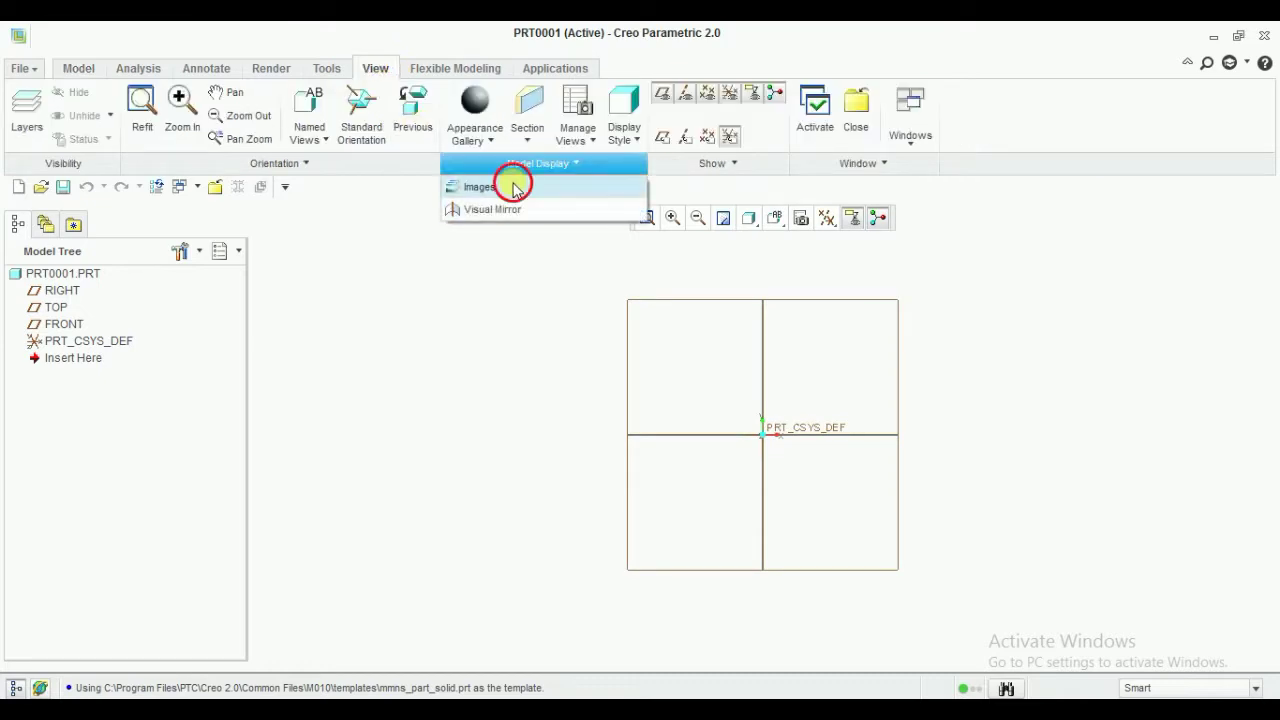
Add the image 11.jpg from the Desktop onto the FRONT plane
{"action": "left_click", "coordinate": [514, 188]}
{"action": "left_click", "coordinate": [272, 118]}
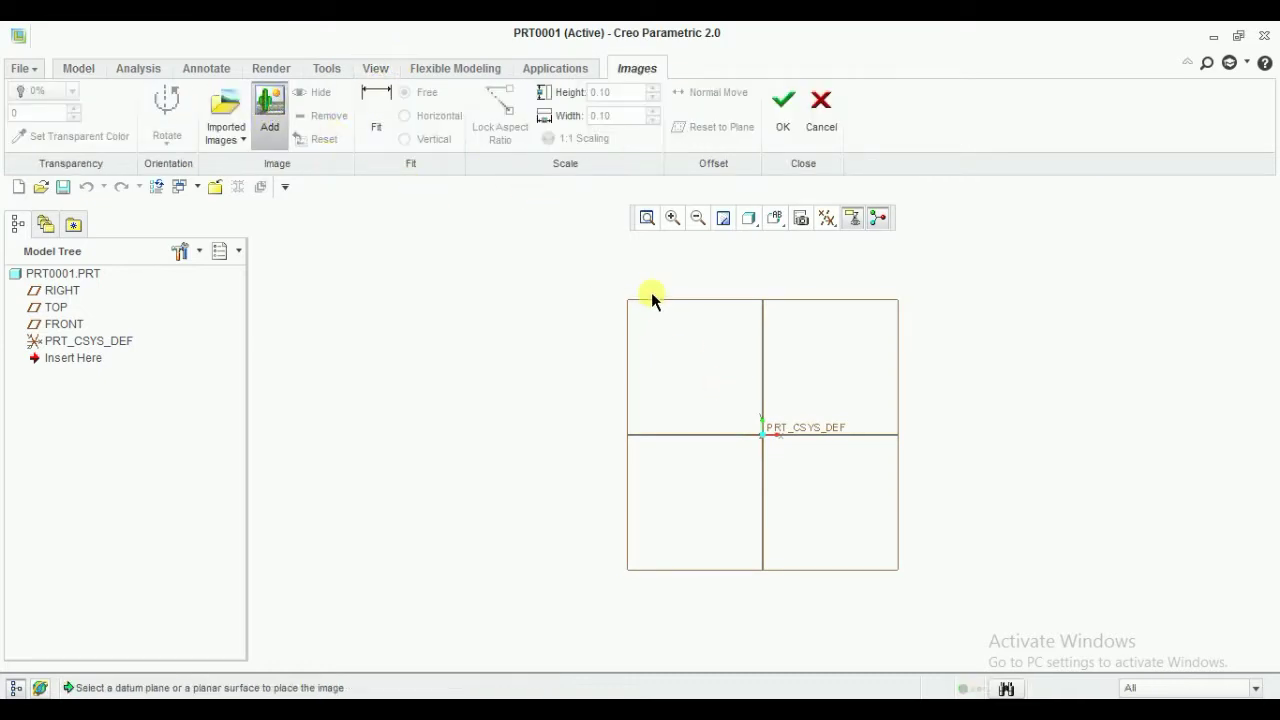
{"action": "left_click", "coordinate": [651, 293]}
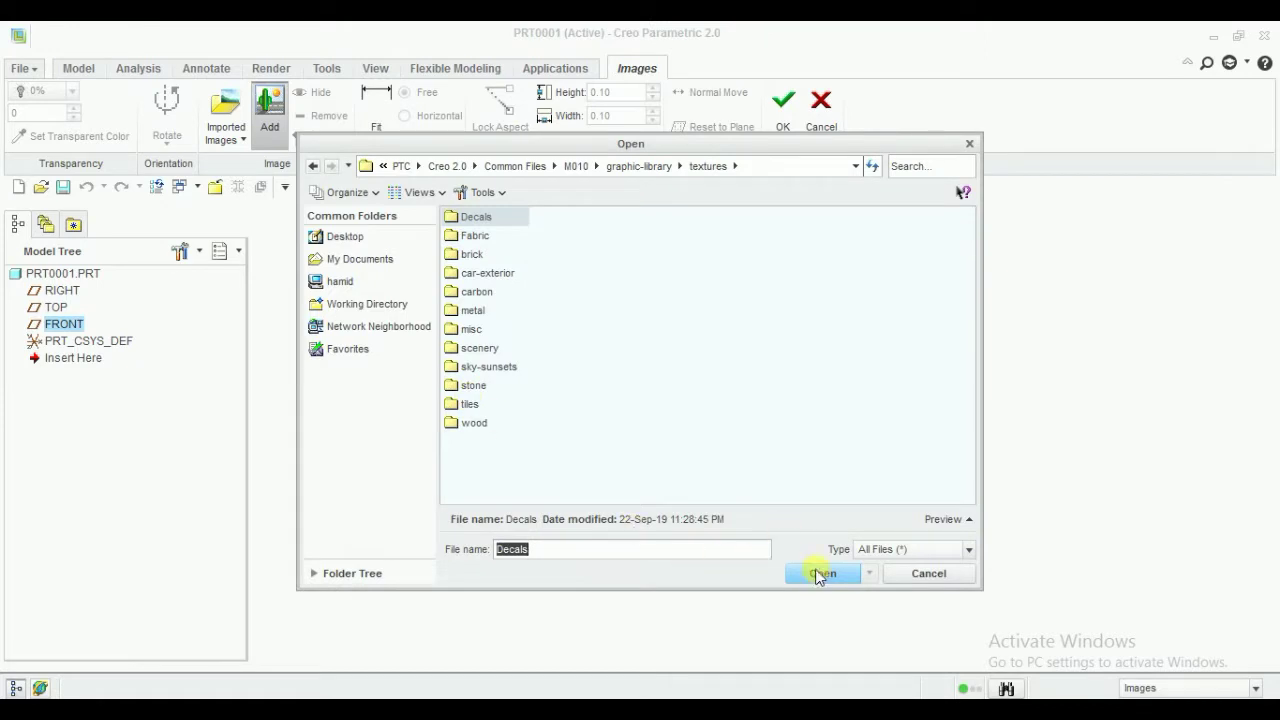
{"action": "left_click", "coordinate": [886, 549]}
{"action": "left_click", "coordinate": [852, 520]}
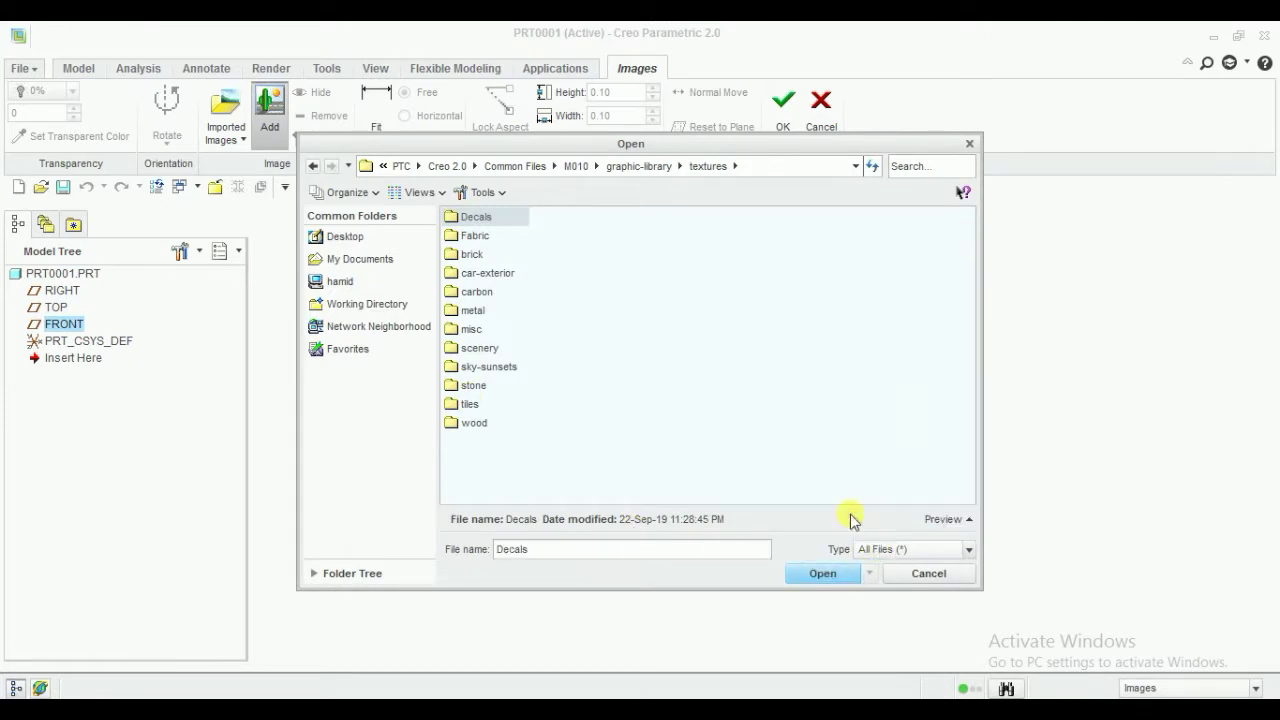
{"action": "left_click", "coordinate": [345, 236]}
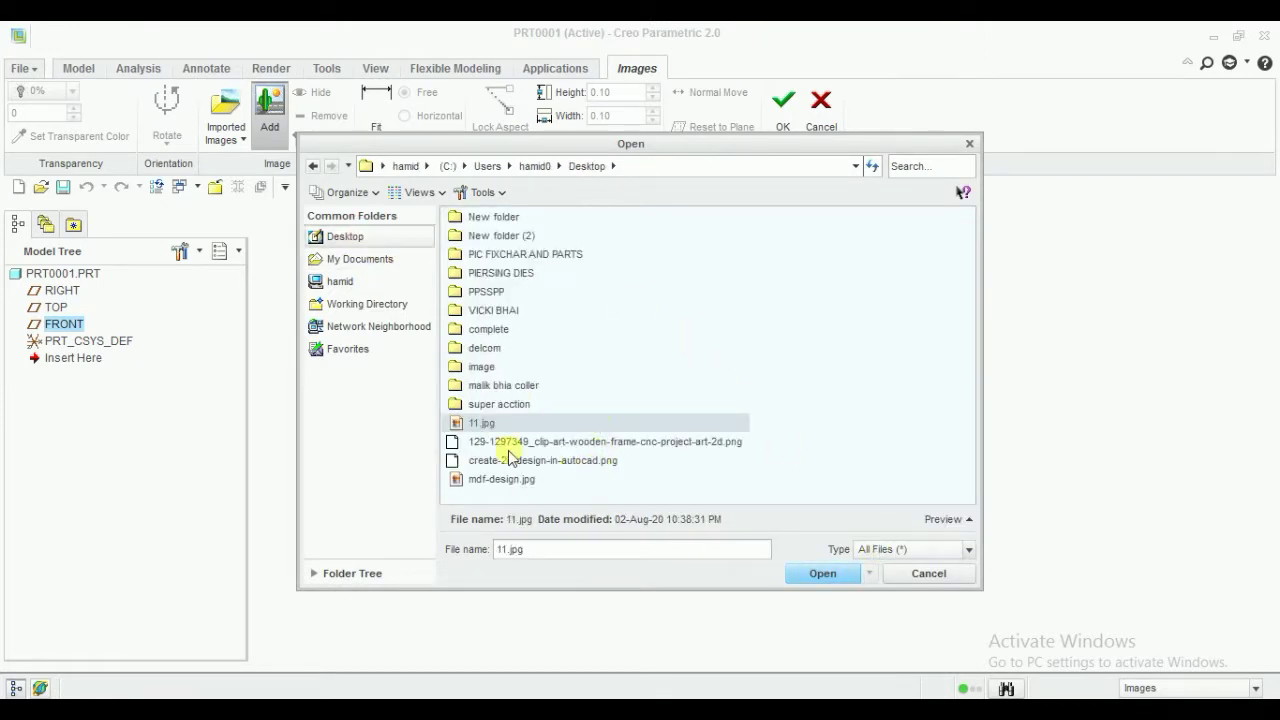
{"action": "left_click", "coordinate": [920, 523]}
{"action": "left_click", "coordinate": [822, 573]}
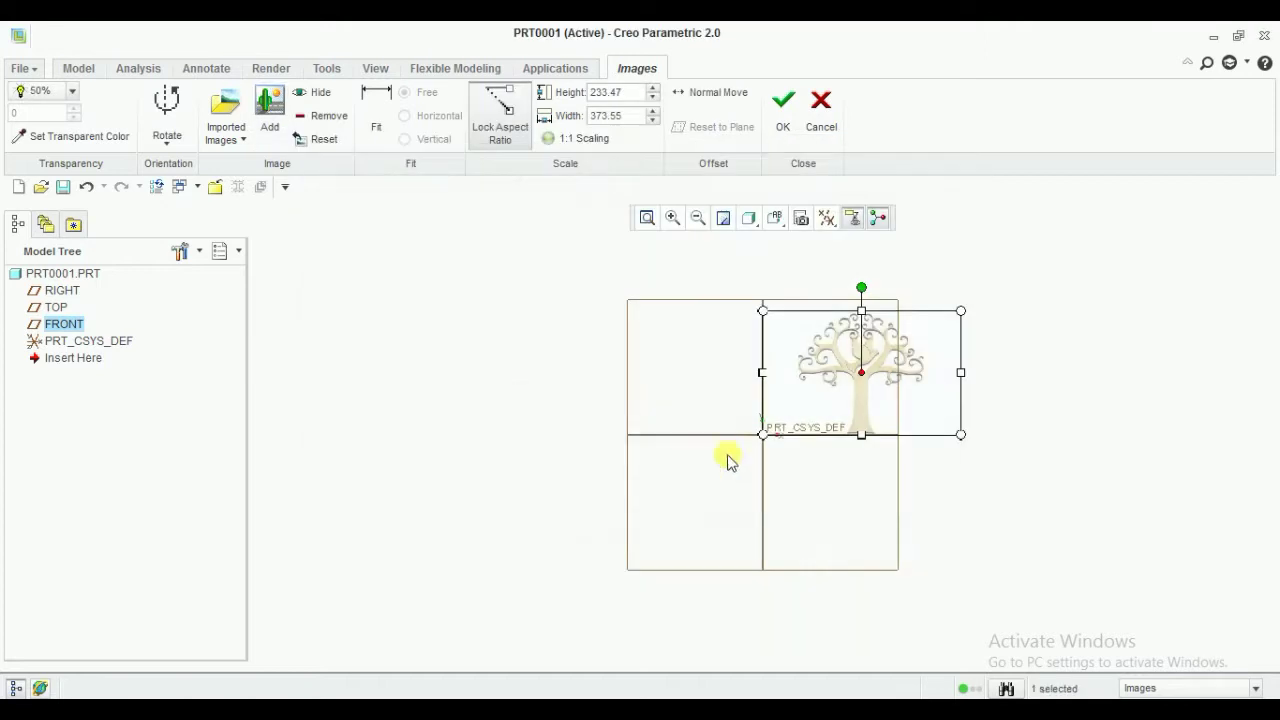
Centre the tree picture over the part origin, enlarge it, and nudge it slightly upward
{"action": "left_click_drag", "start_coordinate": [875, 393], "coordinate": [766, 451]}
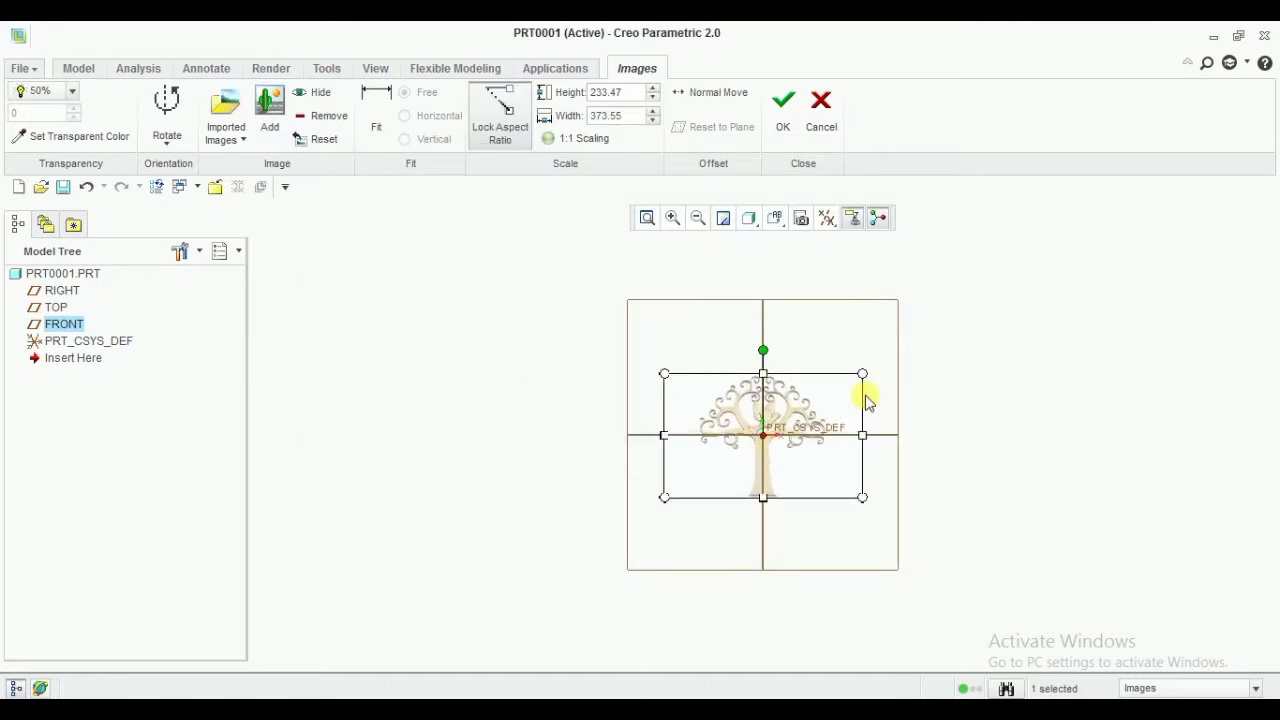
{"action": "left_click_drag", "start_coordinate": [862, 374], "coordinate": [872, 368]}
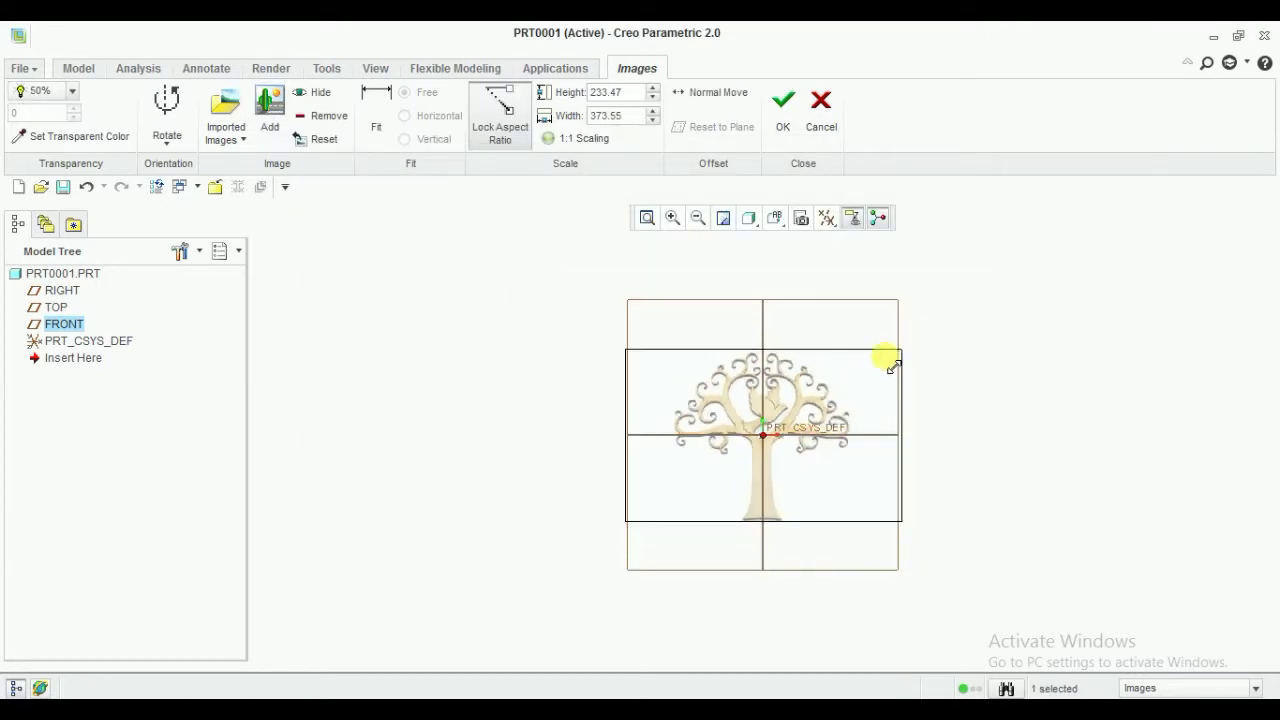
{"action": "scroll", "coordinate": [805, 452], "scroll_direction": "up", "scroll_amount": 3}
{"action": "scroll", "coordinate": [777, 428], "scroll_direction": "down", "scroll_amount": 4}
{"action": "scroll", "coordinate": [751, 449], "scroll_direction": "down", "scroll_amount": 3}
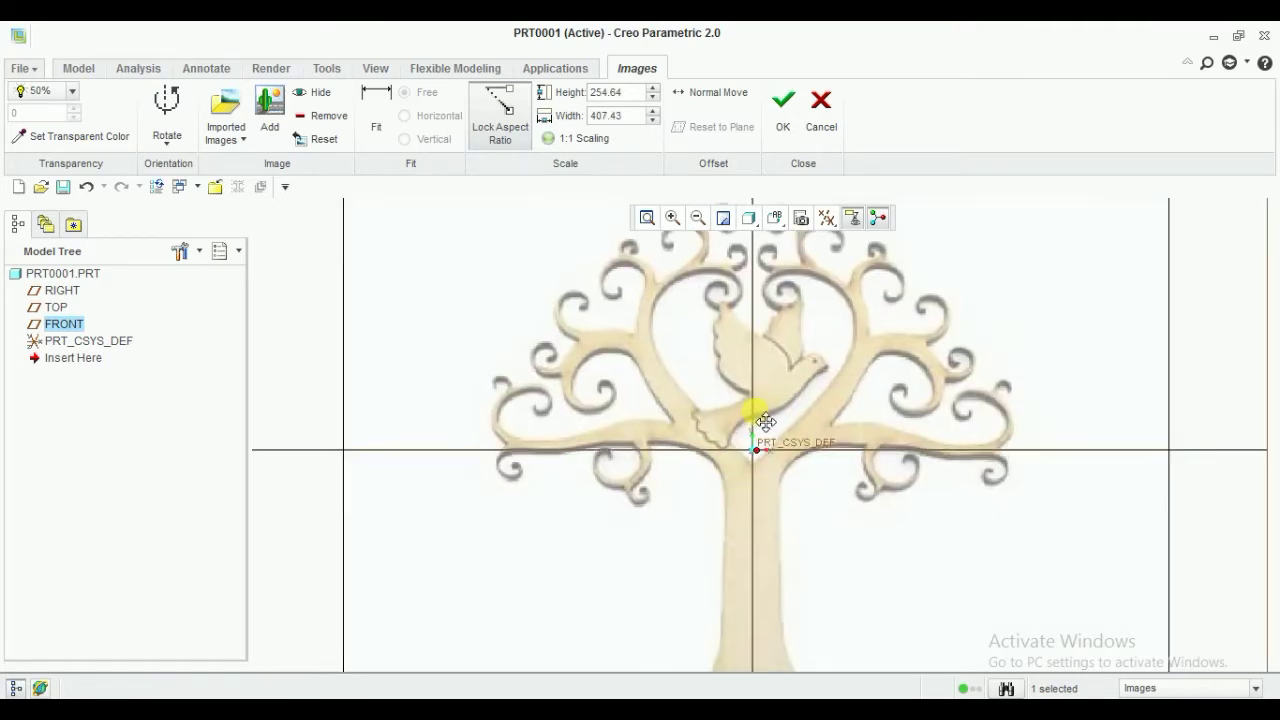
{"action": "scroll", "coordinate": [760, 420], "scroll_direction": "down", "scroll_amount": 2}
{"action": "left_click_drag", "start_coordinate": [763, 403], "coordinate": [764, 364]}
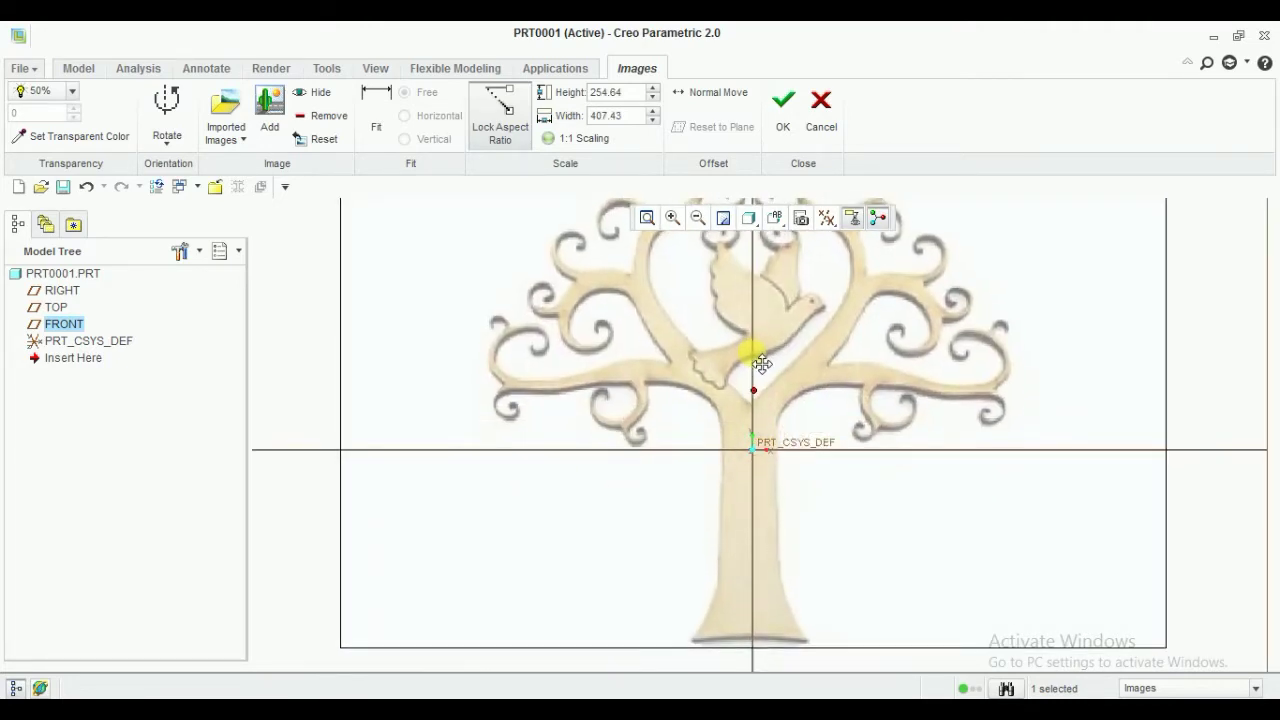
{"action": "scroll", "coordinate": [763, 363], "scroll_direction": "up", "scroll_amount": 3}
{"action": "scroll", "coordinate": [777, 600], "scroll_direction": "down", "scroll_amount": 1}
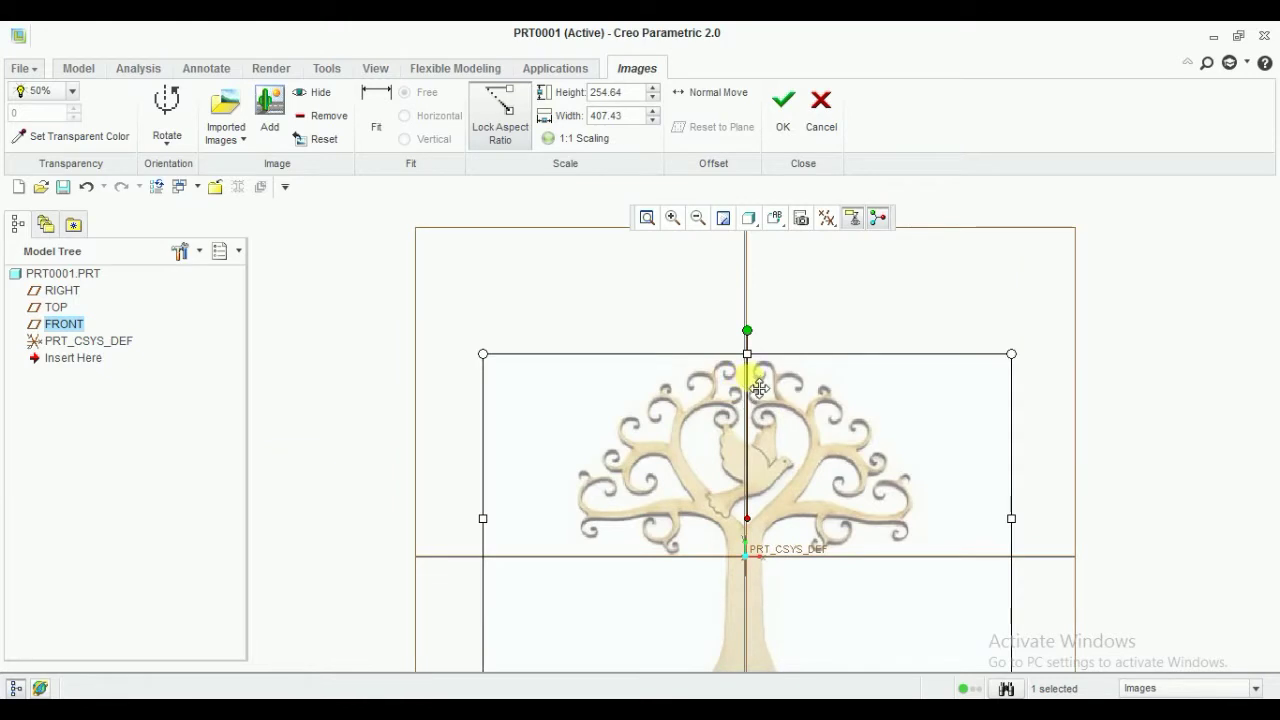
{"action": "left_click_drag", "start_coordinate": [759, 389], "coordinate": [755, 390]}
Set the tree picture to 25% transparency and confirm the image placement
{"action": "left_click", "coordinate": [70, 92]}
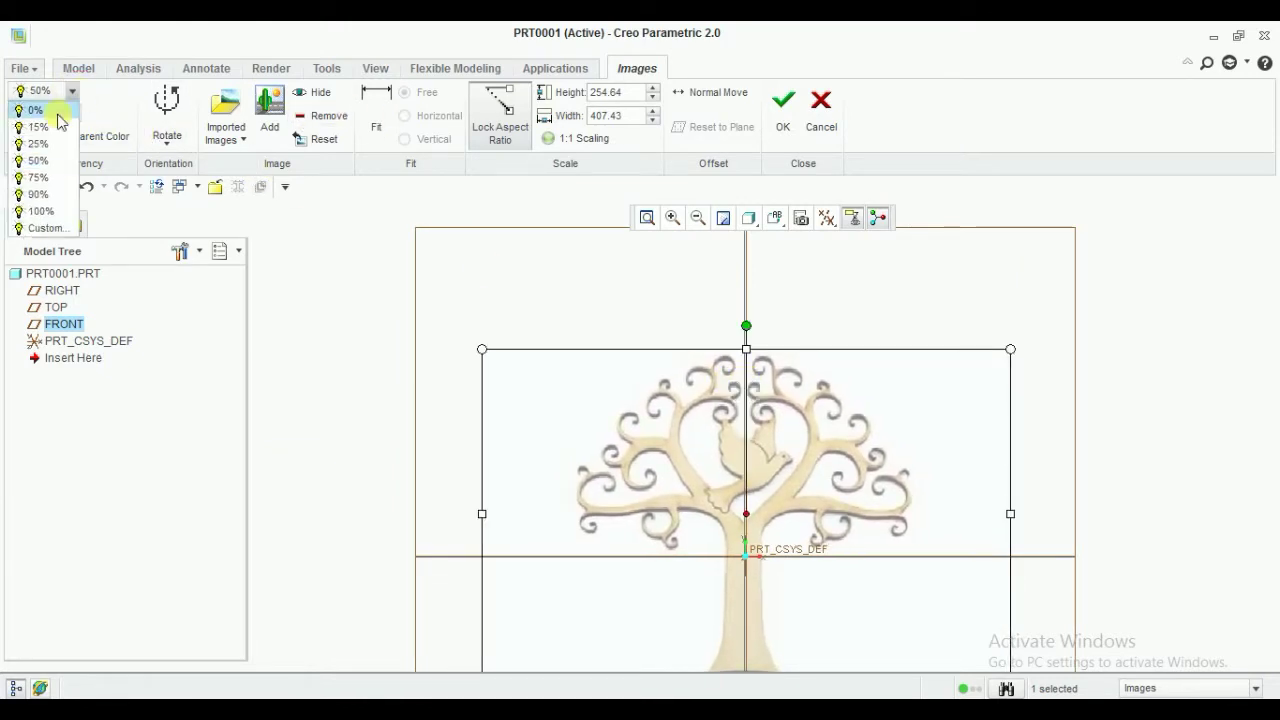
{"action": "left_click", "coordinate": [37, 146]}
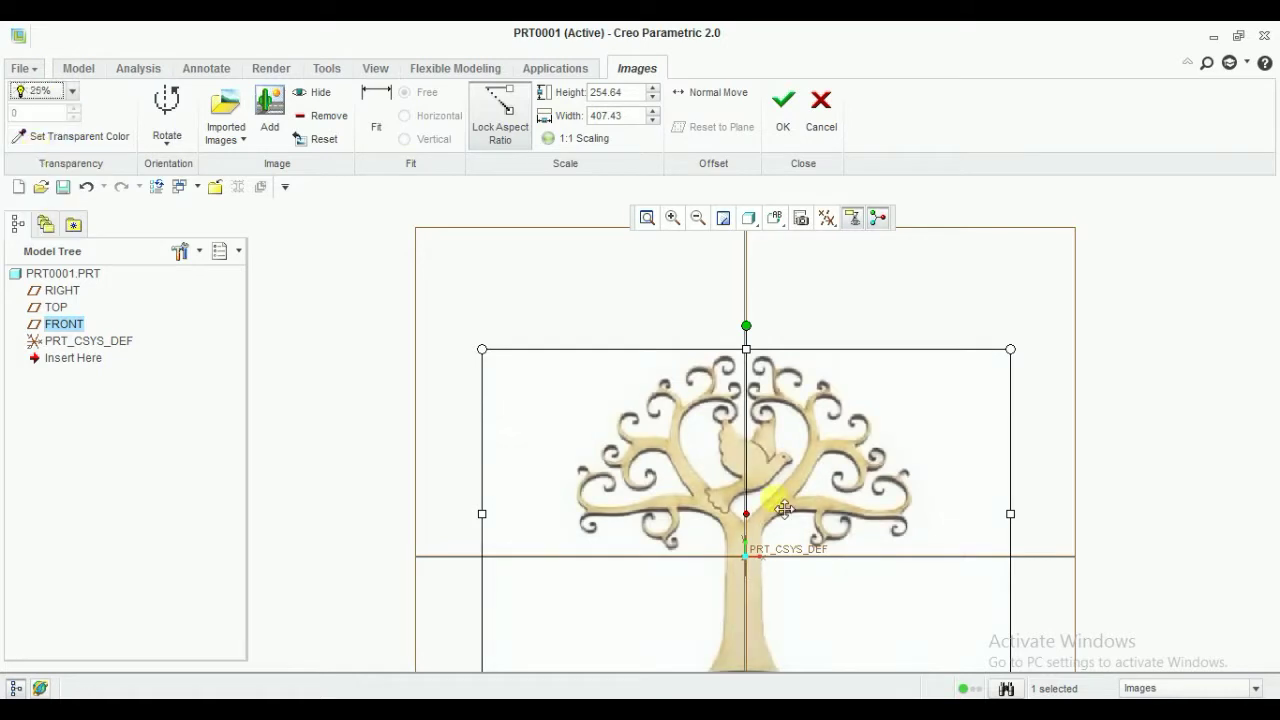
{"action": "left_click", "coordinate": [781, 112]}
Start a new sketch on the picture's plane and enter sketch mode
{"action": "left_click", "coordinate": [74, 70]}
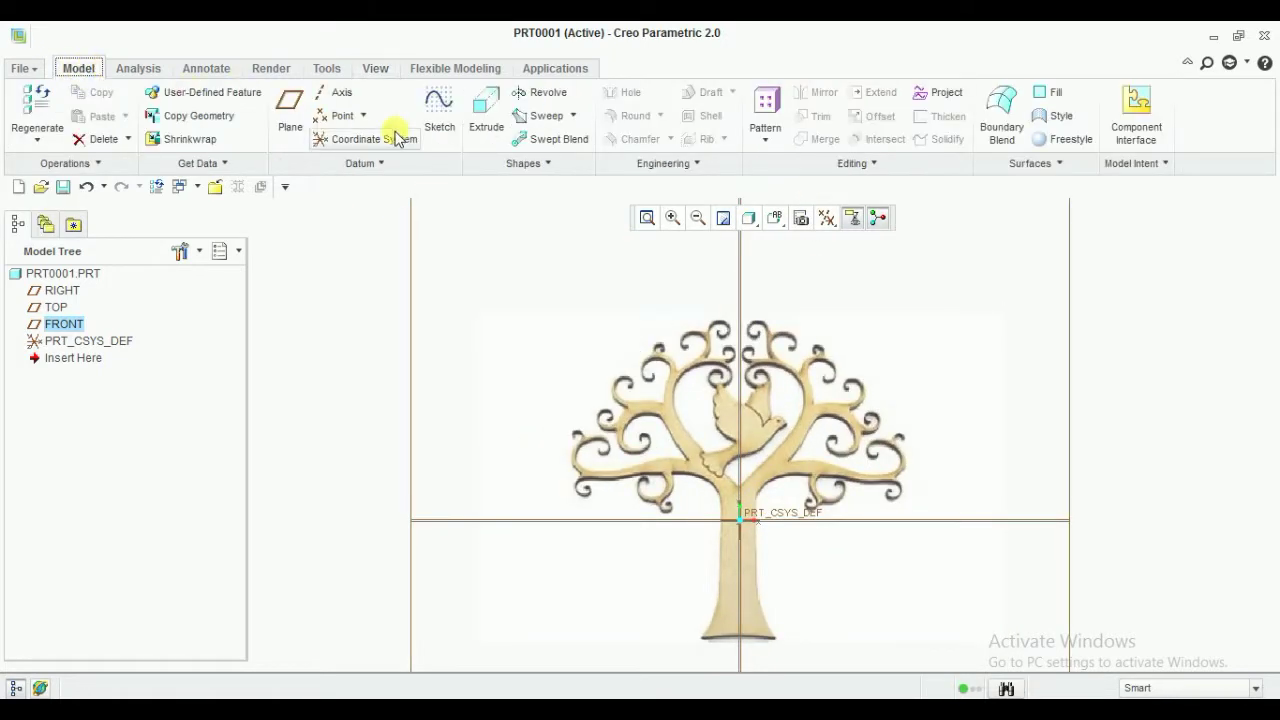
{"action": "left_click", "coordinate": [437, 110]}
{"action": "left_click", "coordinate": [500, 348]}
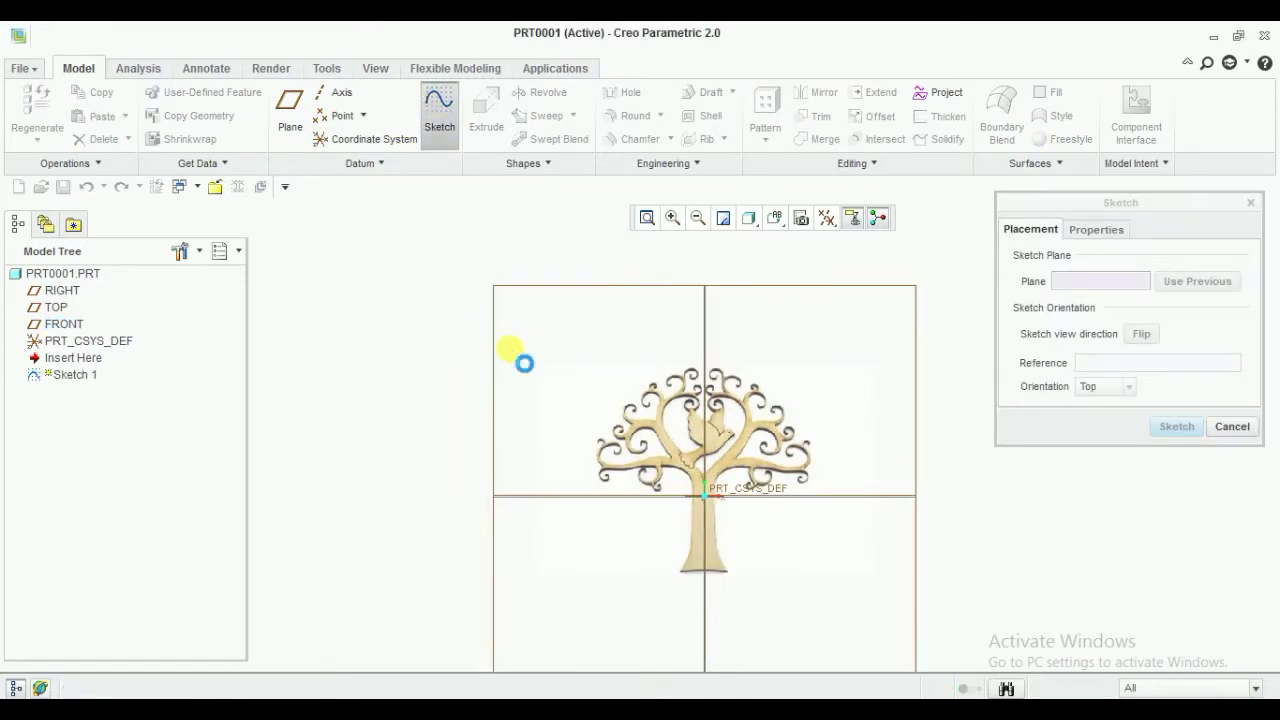
{"action": "middle_click", "coordinate": [914, 451]}
{"action": "scroll", "coordinate": [700, 571], "scroll_direction": "down", "scroll_amount": 2}
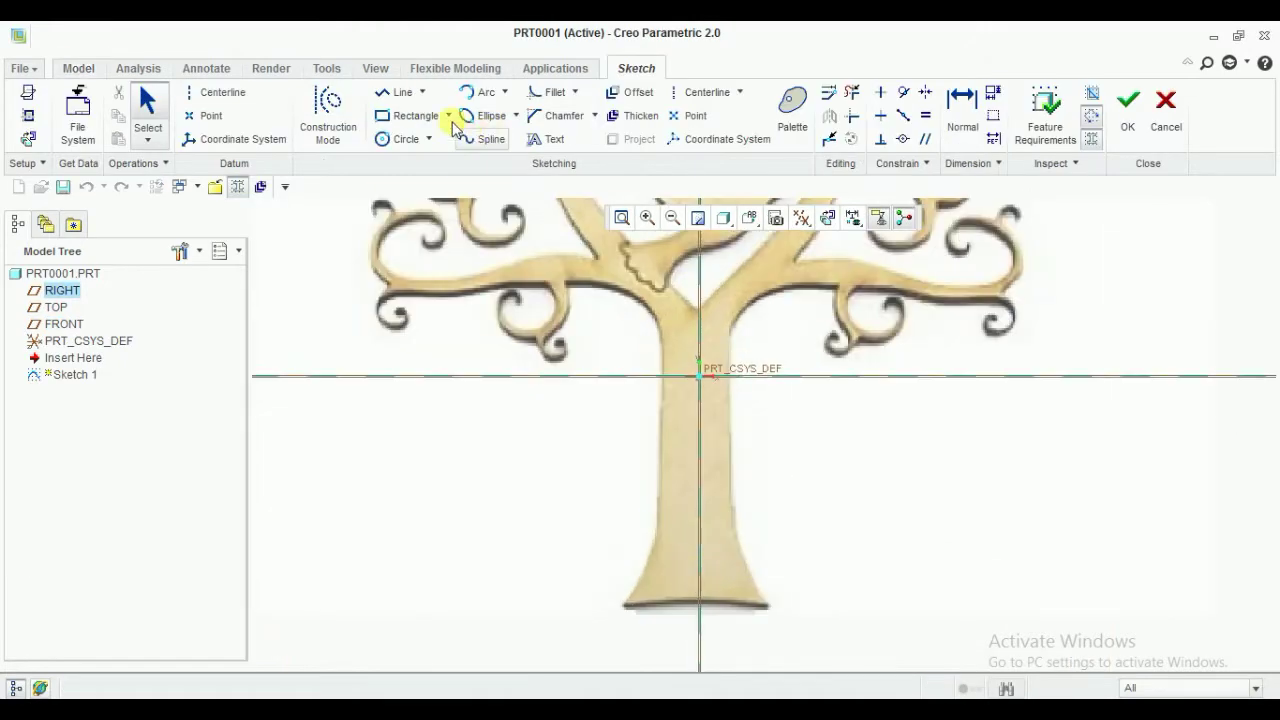
{"action": "left_click", "coordinate": [407, 100]}
{"action": "scroll", "coordinate": [699, 590], "scroll_direction": "down", "scroll_amount": 1}
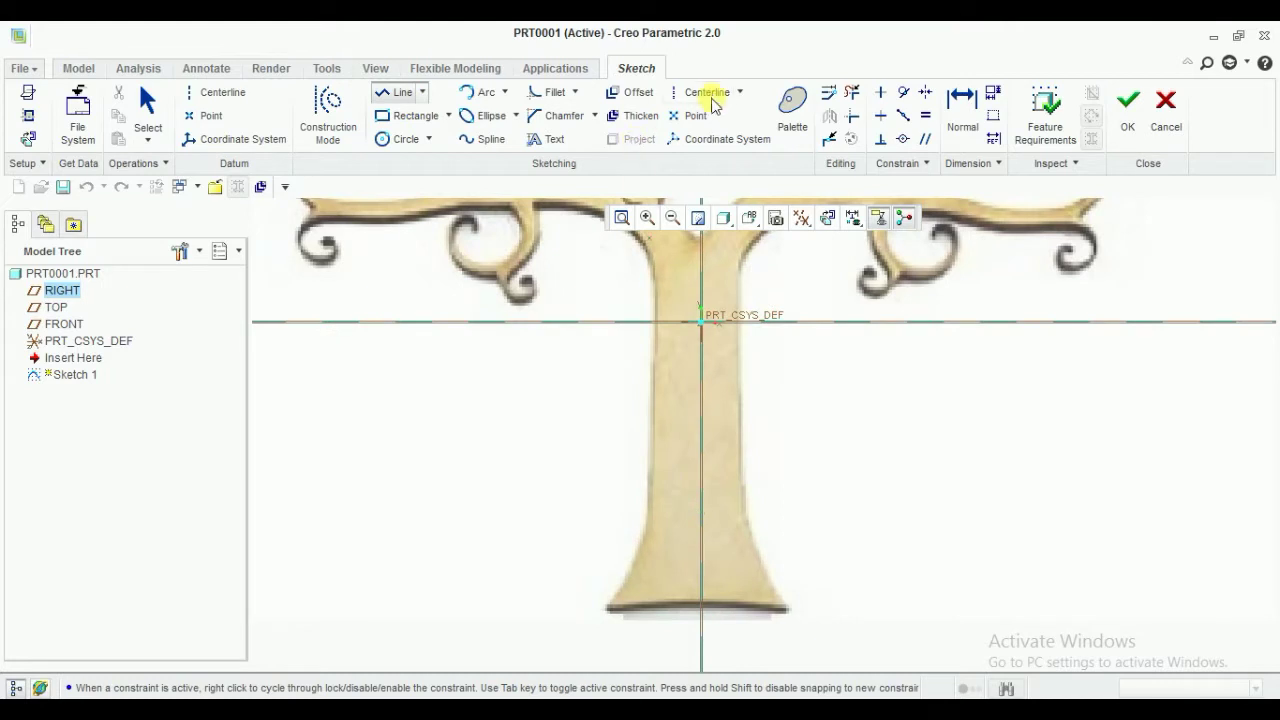
{"action": "middle_click", "coordinate": [655, 342]}
Delete the TOP and RIGHT sketch references, accept sketching without them, and pick the Line tool
{"action": "right_click", "coordinate": [610, 394]}
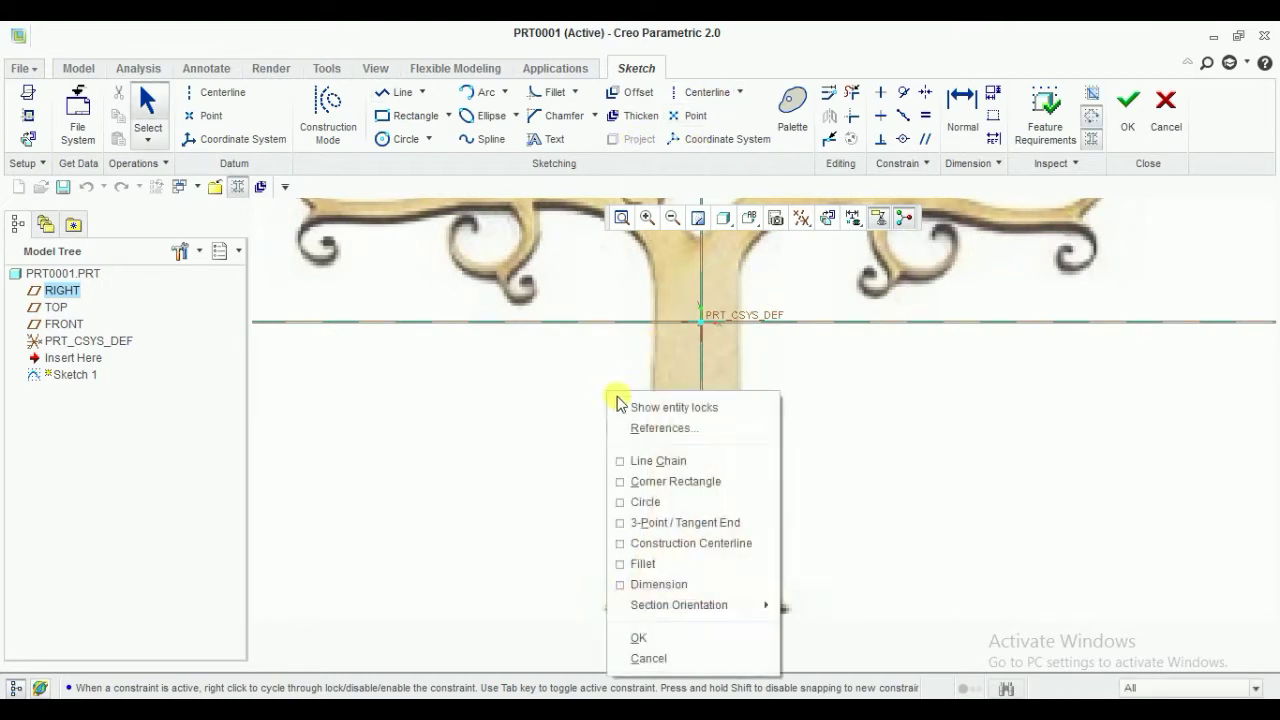
{"action": "left_click", "coordinate": [645, 428]}
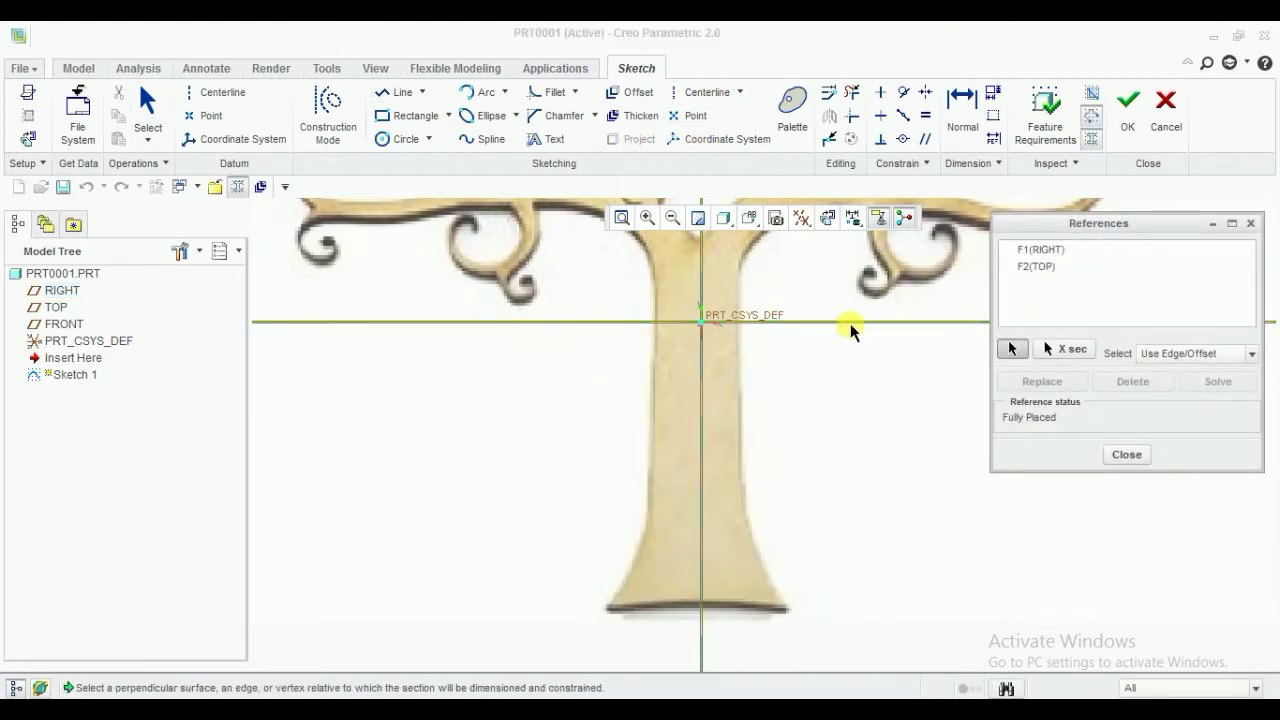
{"action": "left_click", "coordinate": [1055, 267]}
{"action": "left_click", "coordinate": [1100, 382]}
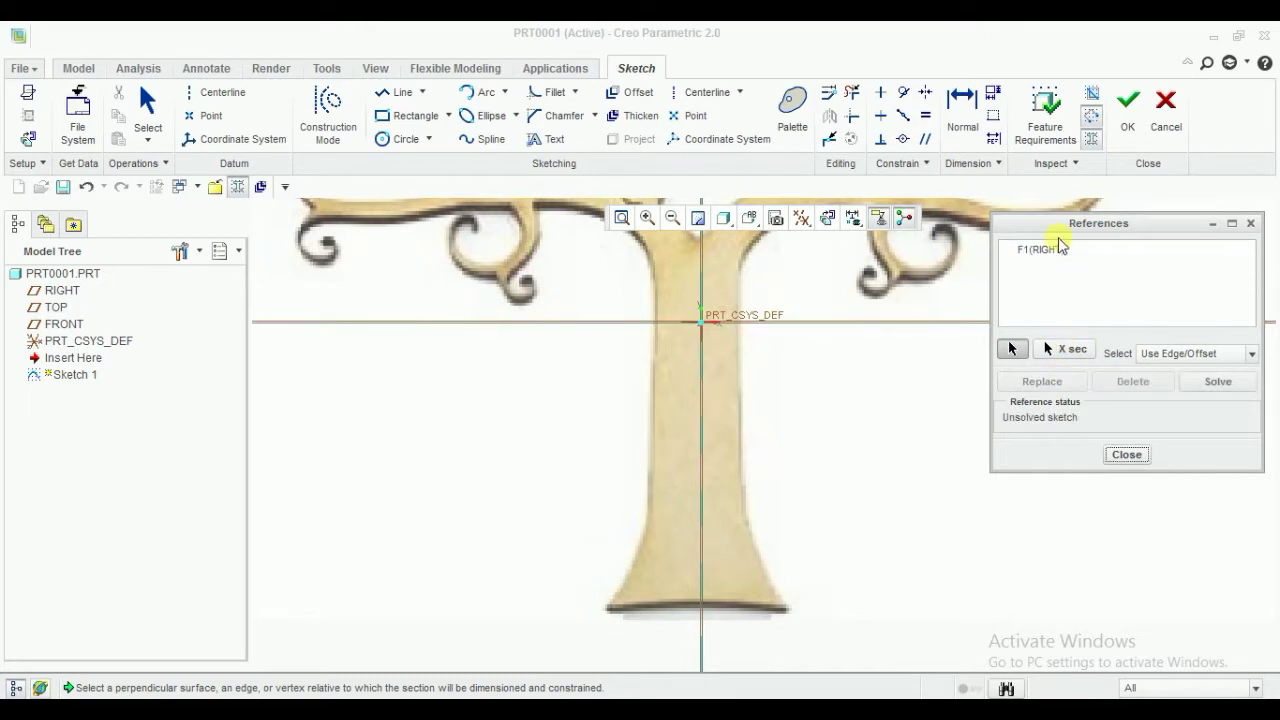
{"action": "left_click", "coordinate": [1057, 249]}
{"action": "left_click", "coordinate": [1120, 385]}
{"action": "left_click", "coordinate": [1127, 454]}
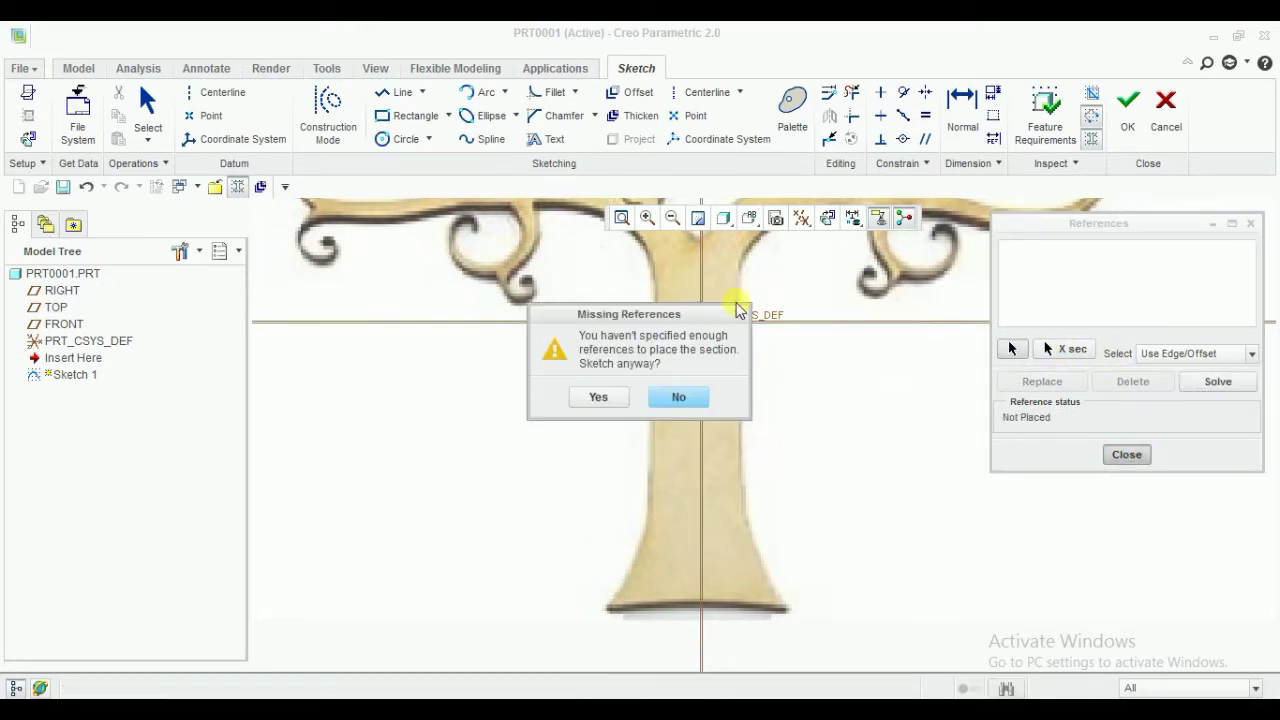
{"action": "left_click", "coordinate": [598, 394]}
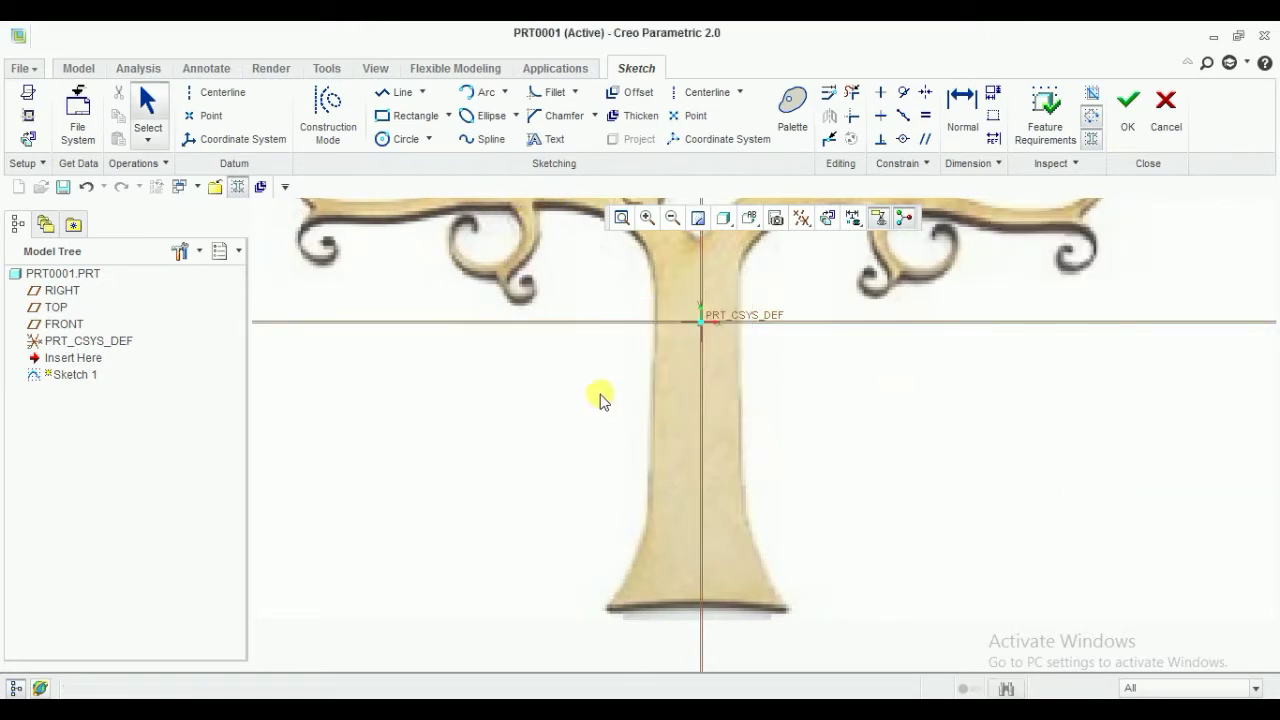
{"action": "left_click", "coordinate": [392, 96]}
Draw a straight line across the trunk's flat bottom edge
{"action": "scroll", "coordinate": [777, 626], "scroll_direction": "down", "scroll_amount": 1}
{"action": "scroll", "coordinate": [790, 610], "scroll_direction": "down", "scroll_amount": 1}
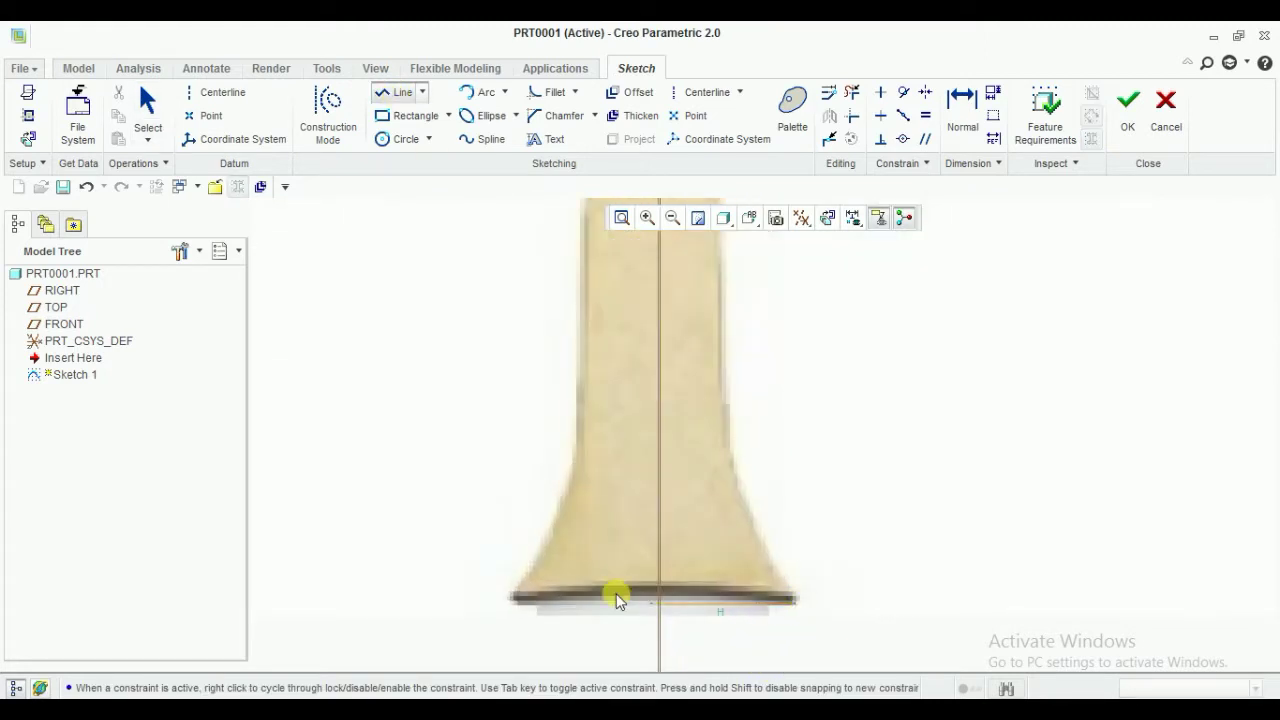
{"action": "left_click", "coordinate": [515, 600]}
{"action": "middle_click", "coordinate": [520, 540]}
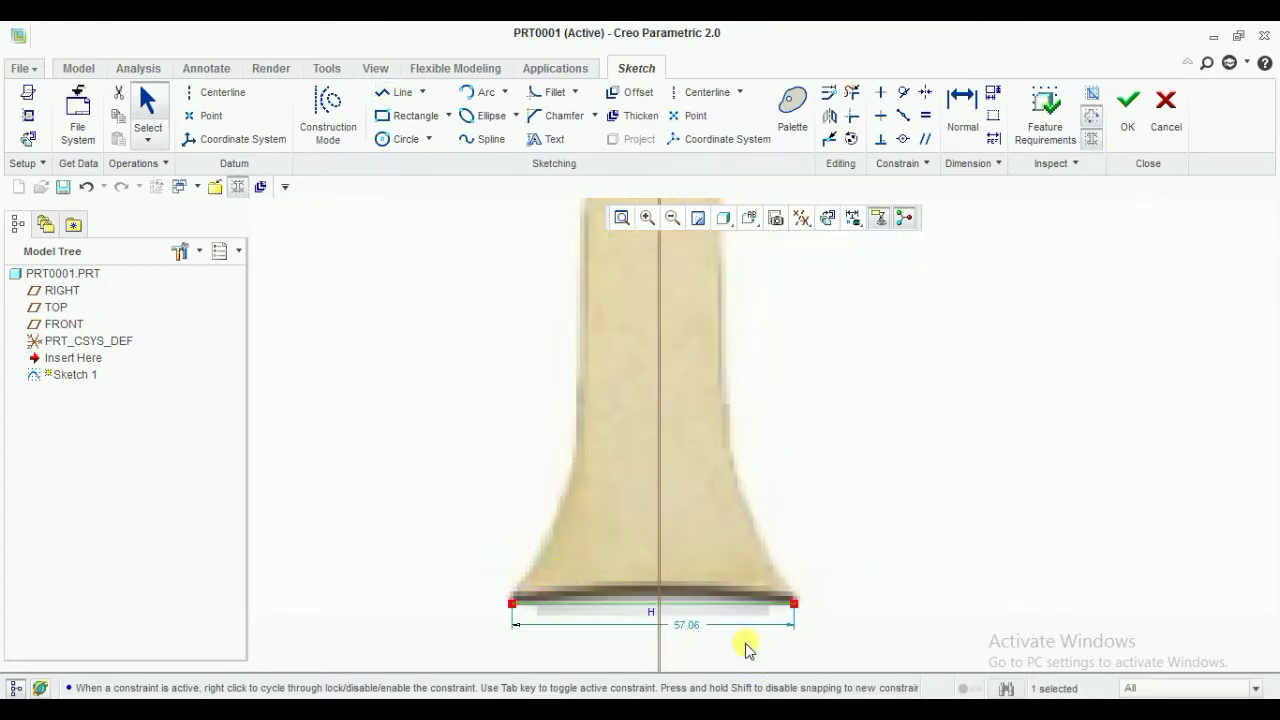
{"action": "left_click", "coordinate": [395, 97]}
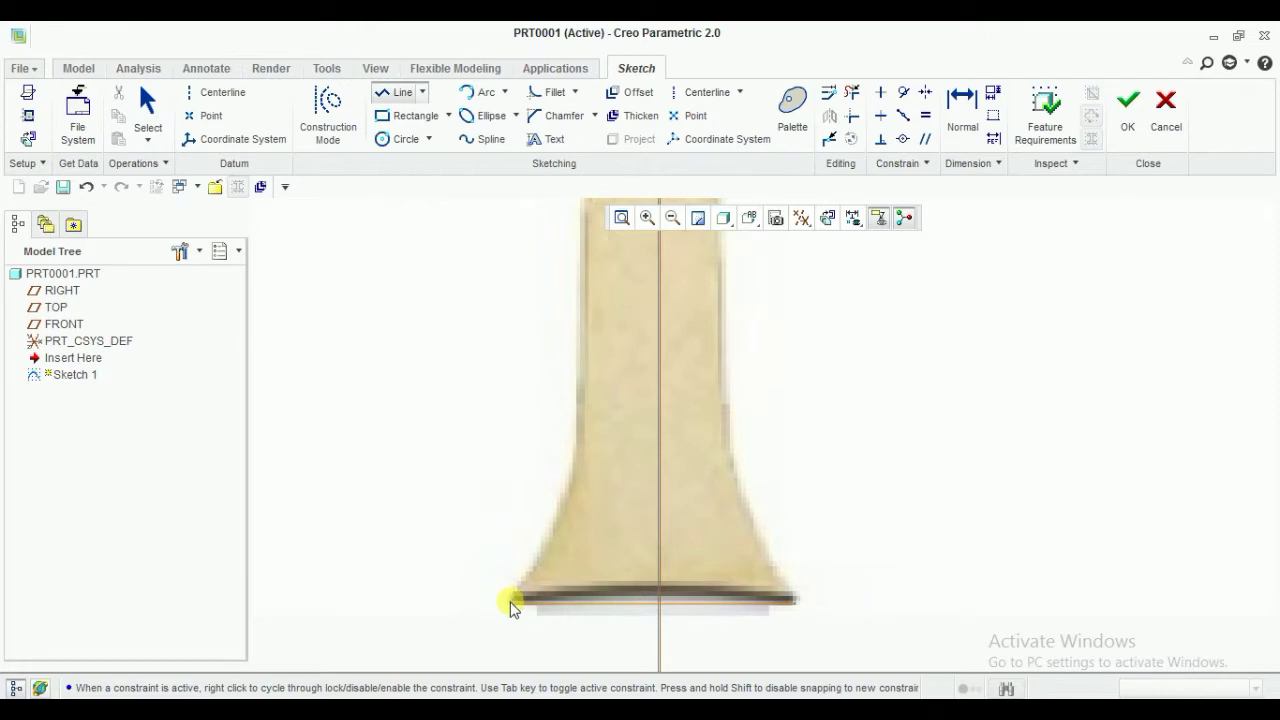
Draw an arc up the trunk's left flare from the base line, undoing a misplaced right arc
{"action": "left_click", "coordinate": [514, 600]}
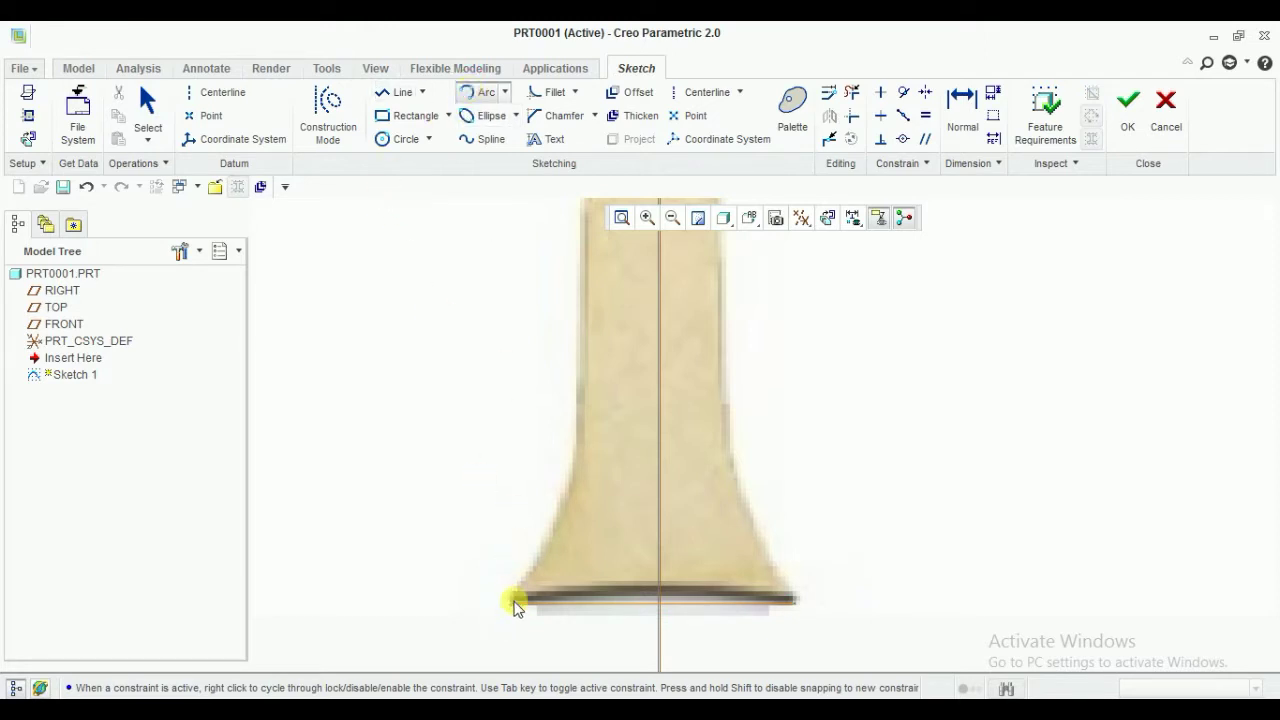
{"action": "left_click", "coordinate": [578, 440]}
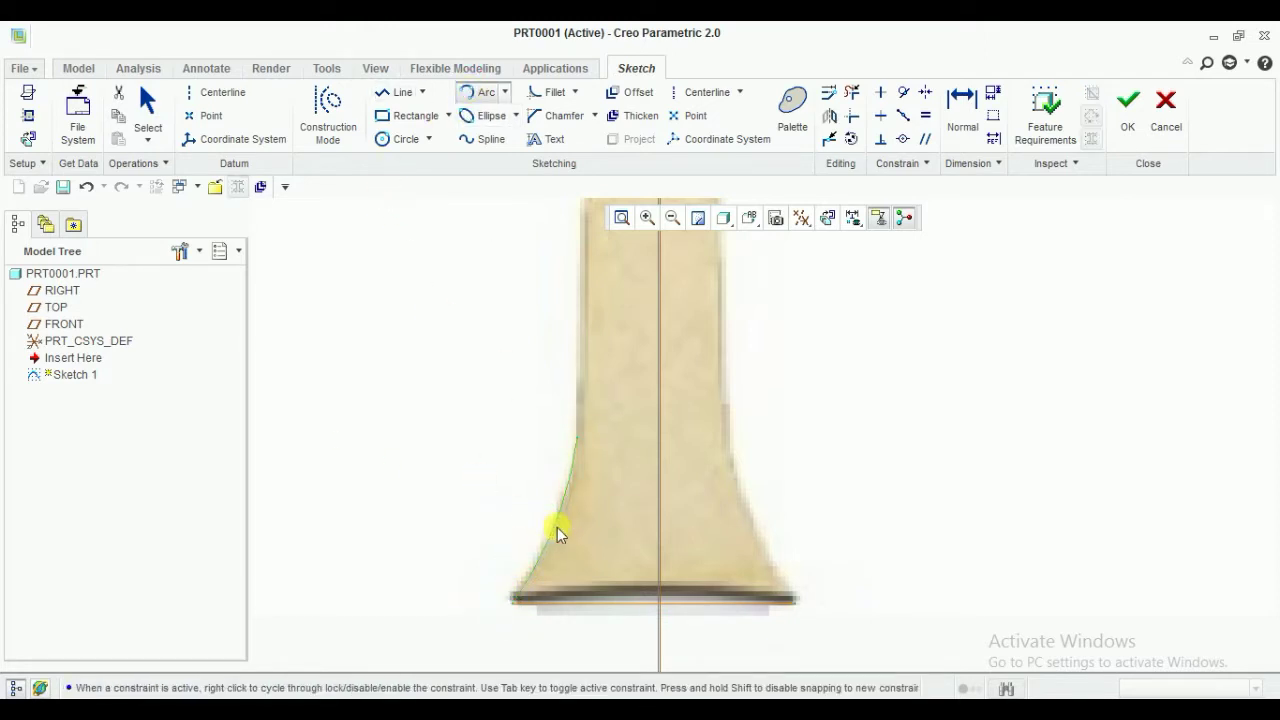
{"action": "left_click", "coordinate": [794, 604]}
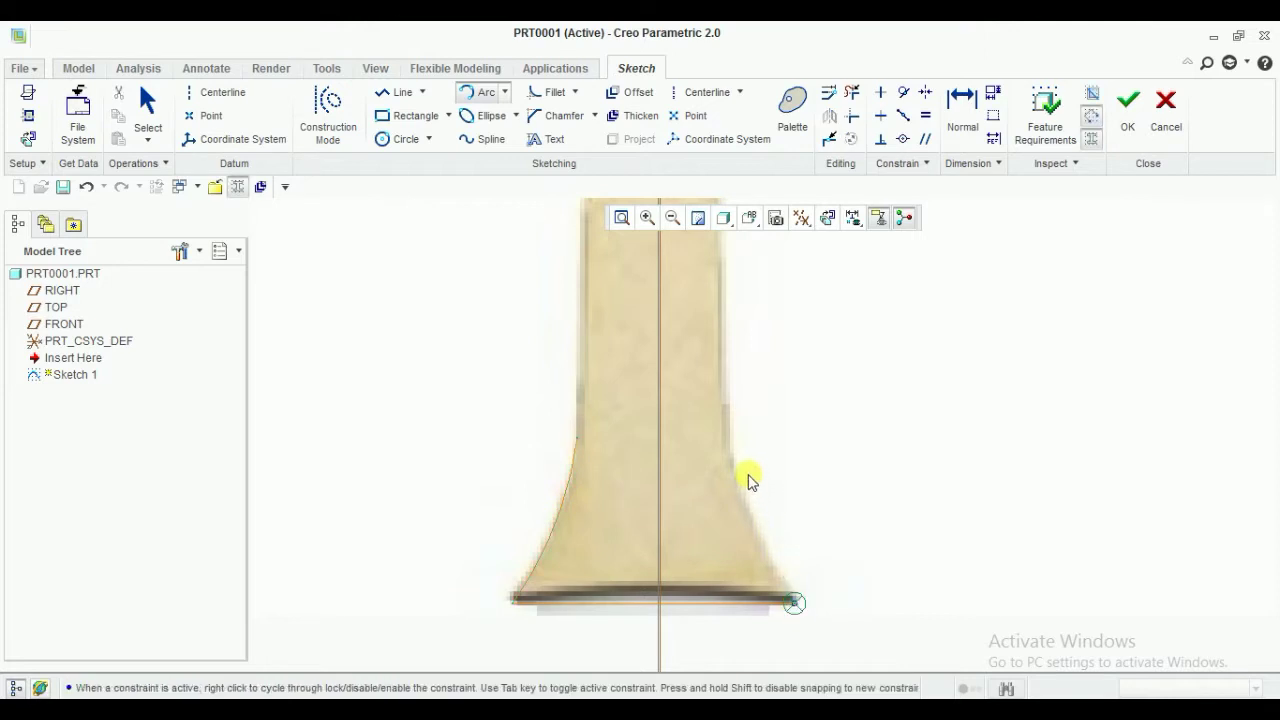
{"action": "left_click", "coordinate": [727, 411]}
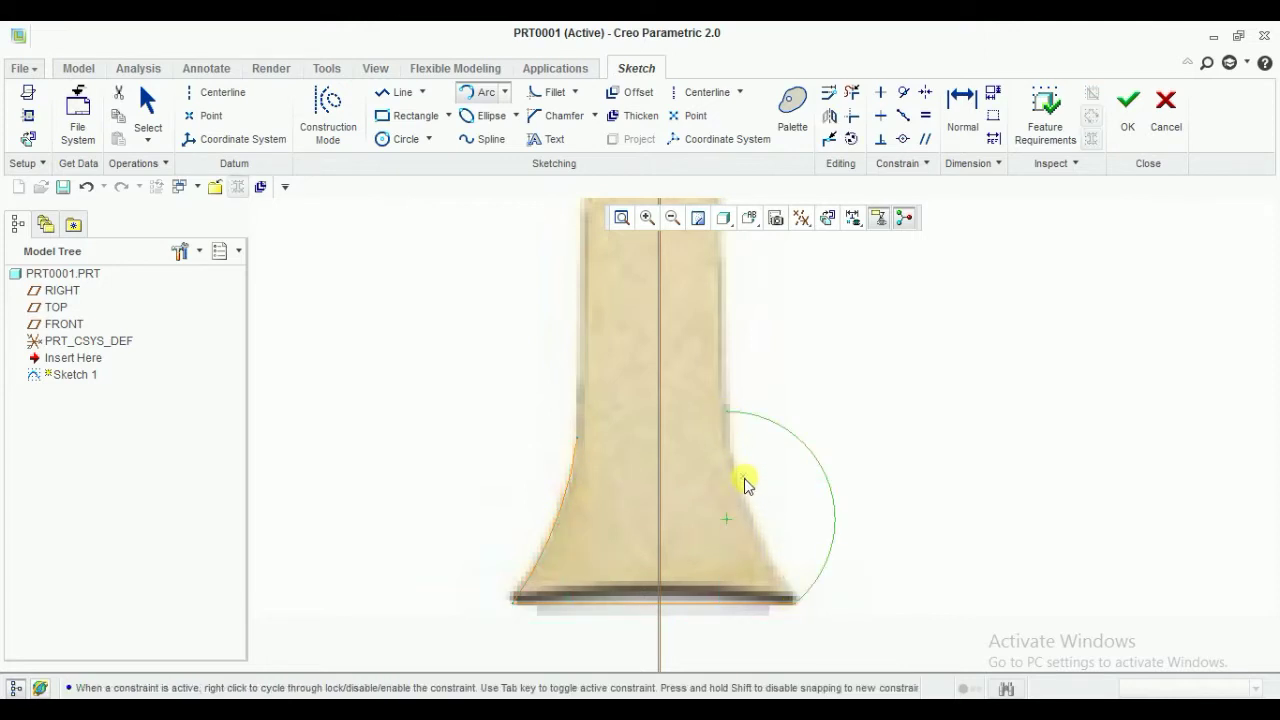
{"action": "left_click", "coordinate": [730, 415]}
{"action": "middle_click", "coordinate": [752, 567]}
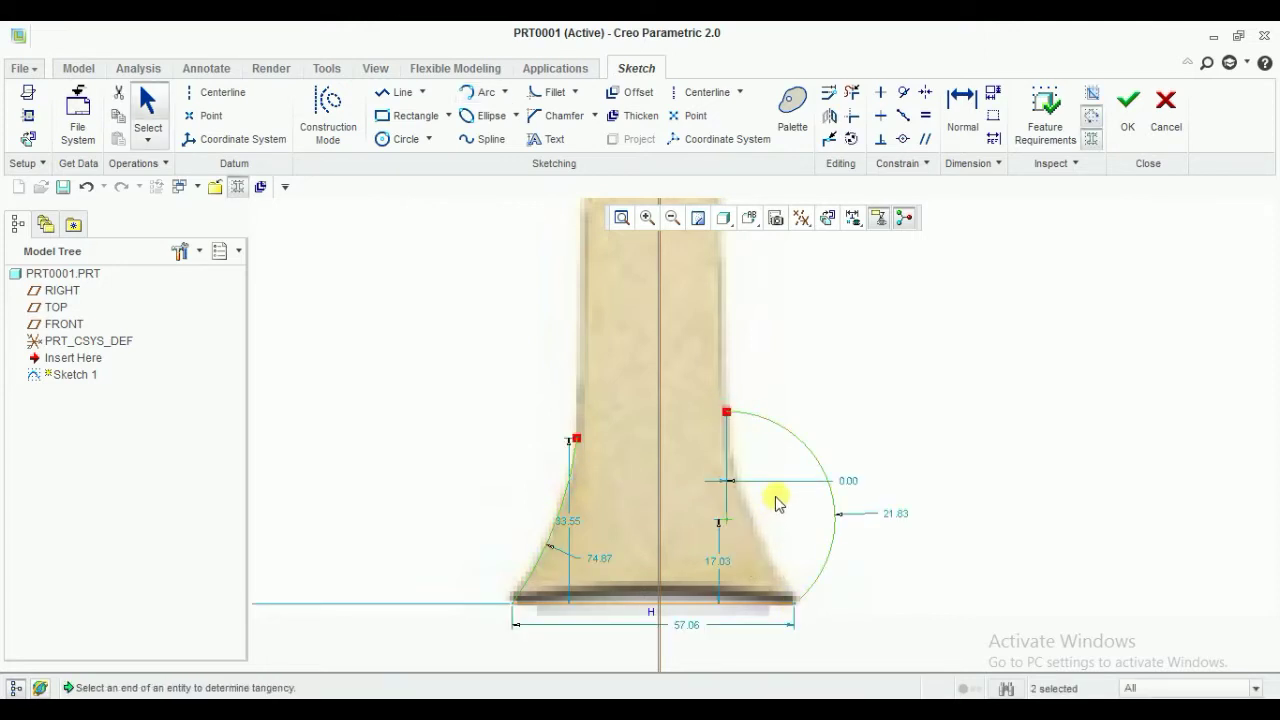
{"action": "key", "text": "ctrl+z"}
{"action": "right_click", "coordinate": [643, 391]}
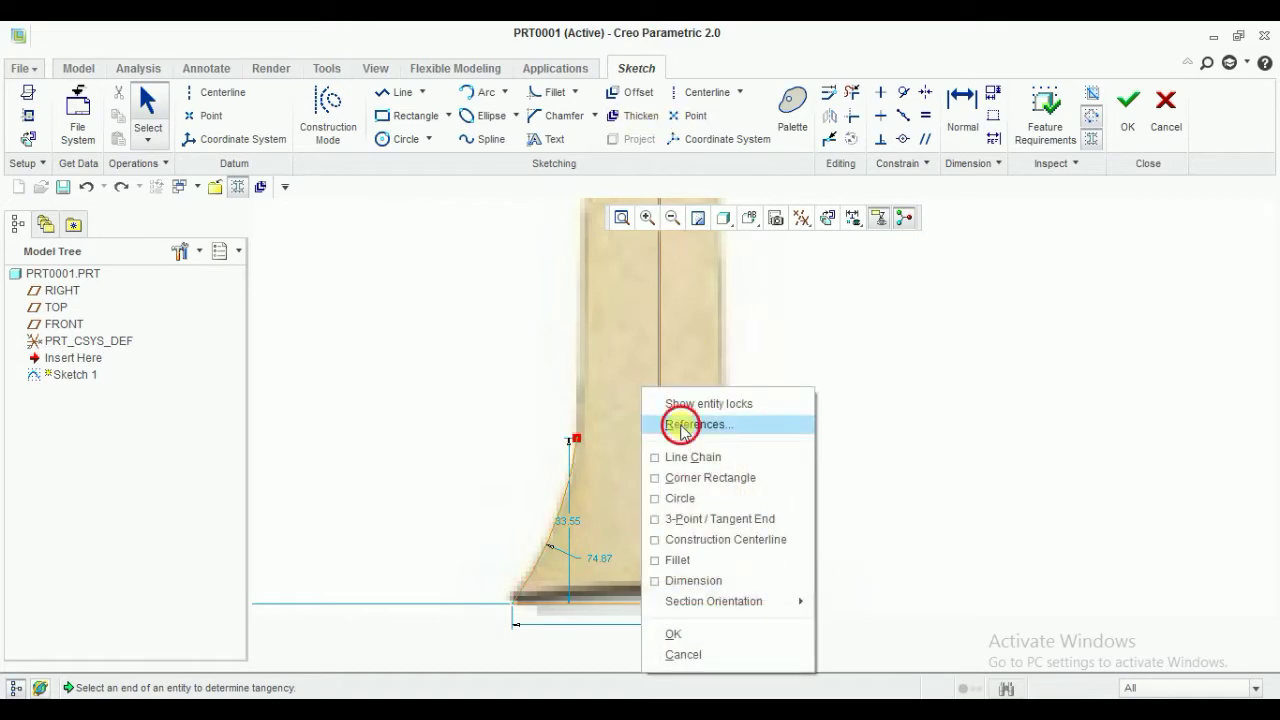
{"action": "left_click", "coordinate": [677, 424]}
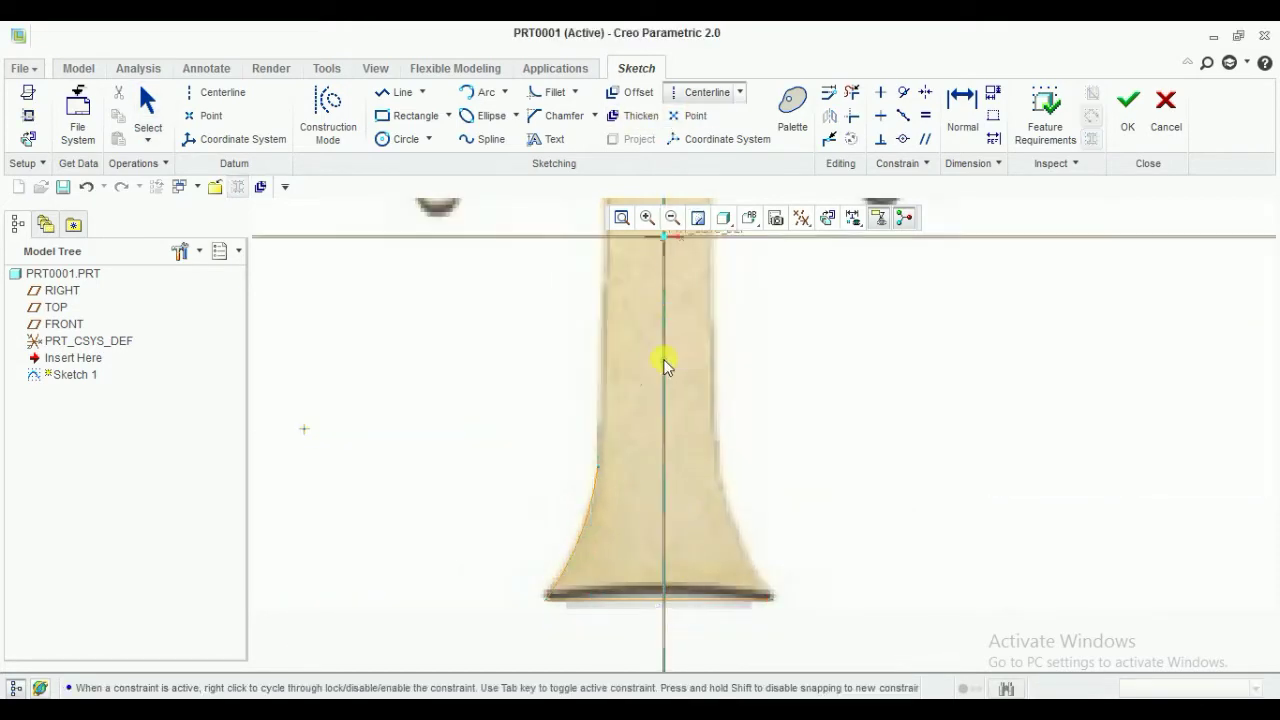
Arc from the trunk edge's top along the branch underside to the small curl's tip
{"action": "scroll", "coordinate": [634, 574], "scroll_direction": "down", "scroll_amount": 3}
{"action": "scroll", "coordinate": [626, 456], "scroll_direction": "down", "scroll_amount": 5}
{"action": "scroll", "coordinate": [626, 460], "scroll_direction": "down", "scroll_amount": 2}
{"action": "scroll", "coordinate": [646, 449], "scroll_direction": "up", "scroll_amount": 3}
{"action": "left_click", "coordinate": [466, 91]}
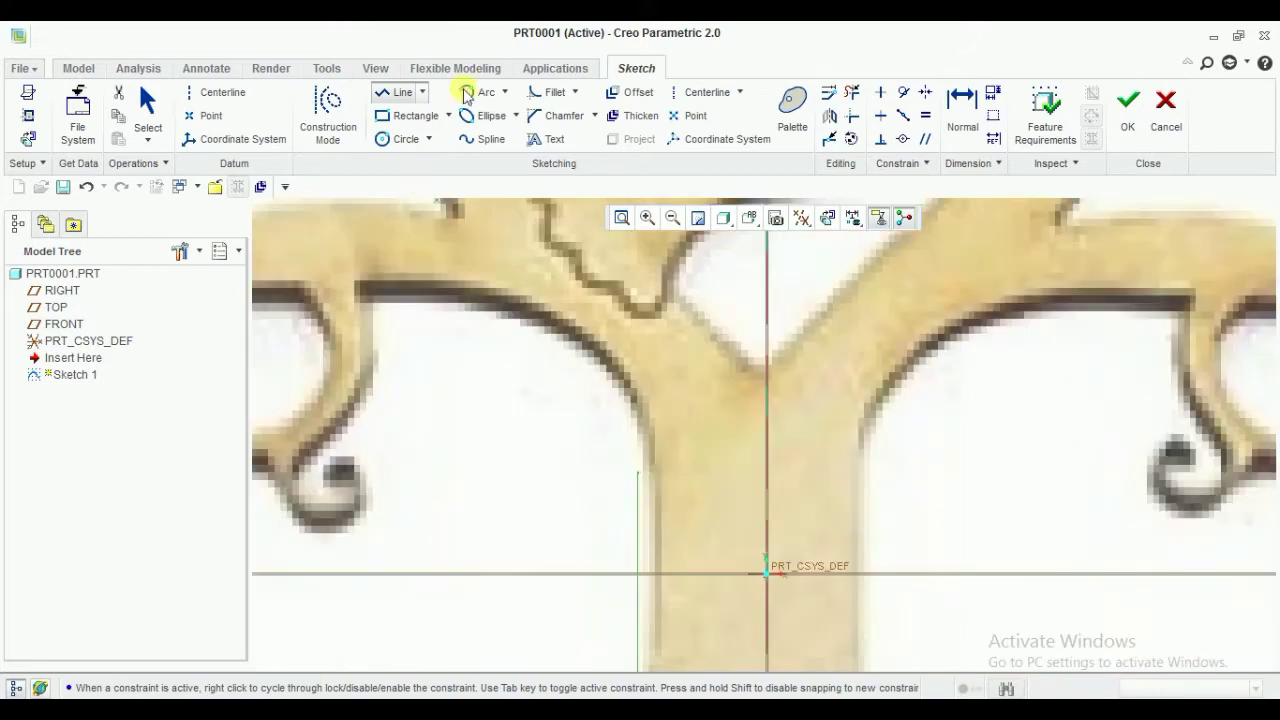
{"action": "left_click", "coordinate": [636, 470]}
{"action": "left_click", "coordinate": [376, 295]}
{"action": "scroll", "coordinate": [457, 251], "scroll_direction": "up", "scroll_amount": 1}
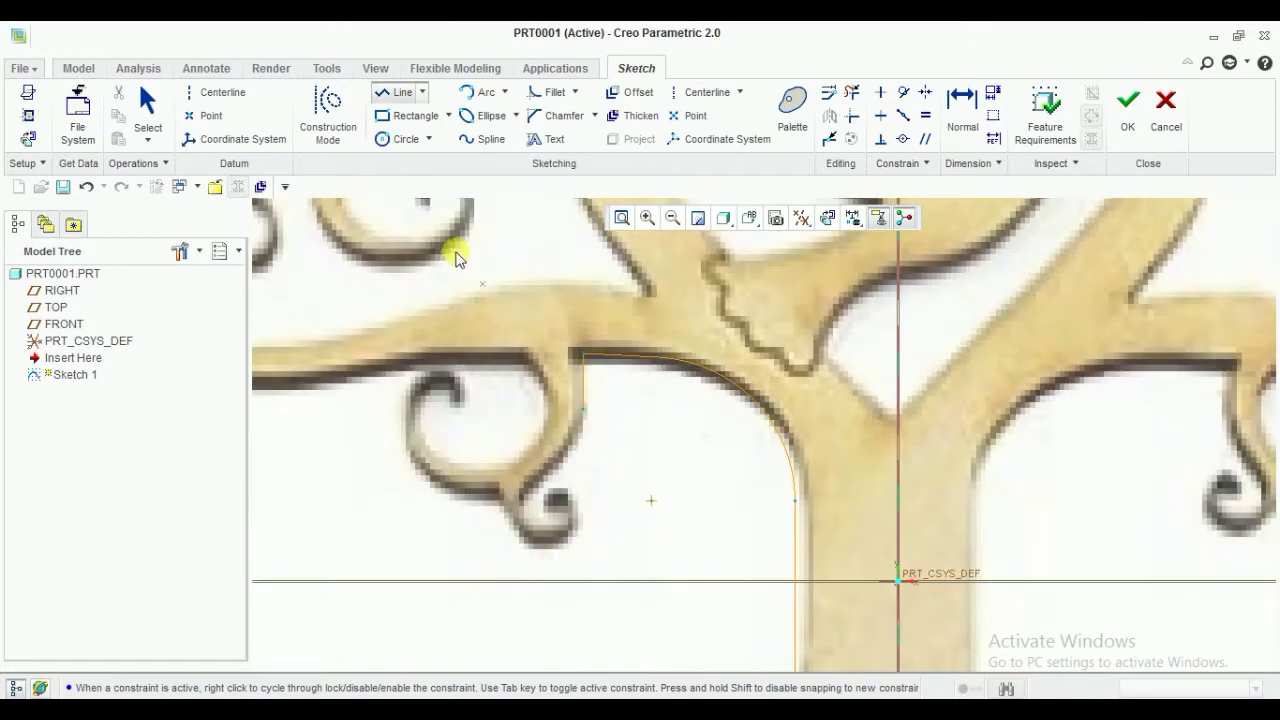
{"action": "scroll", "coordinate": [551, 520], "scroll_direction": "down", "scroll_amount": 3}
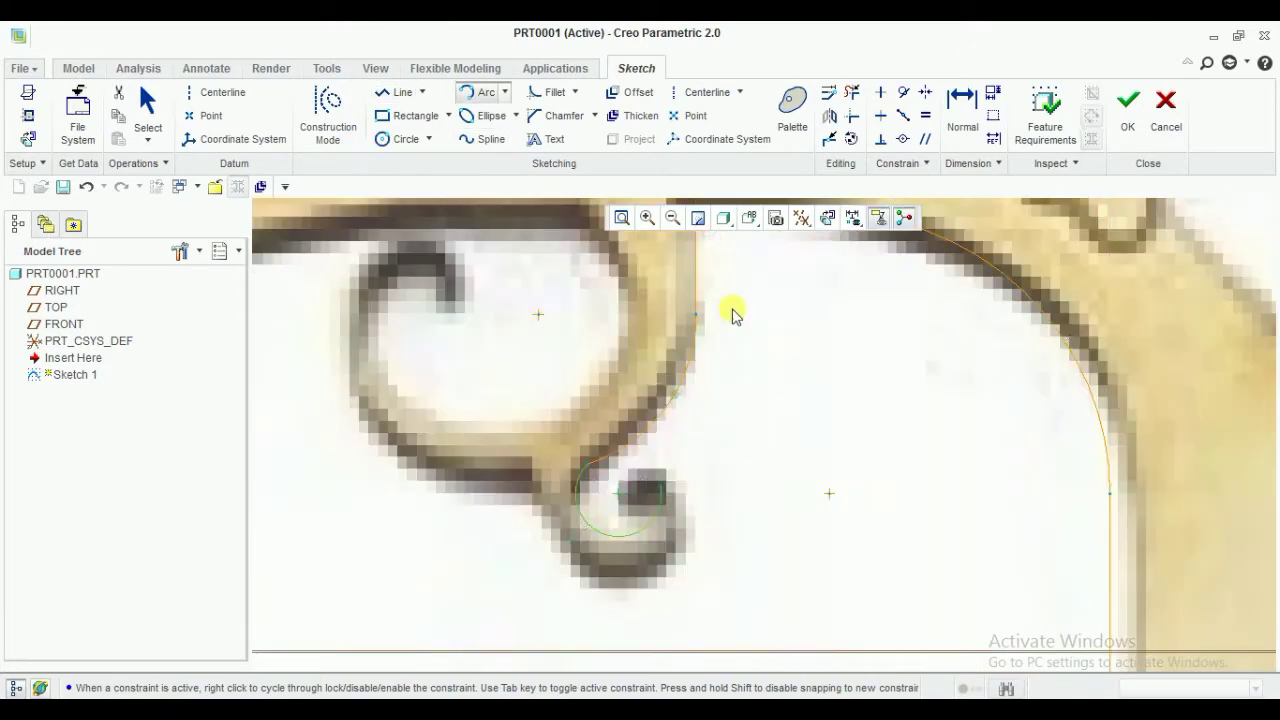
{"action": "scroll", "coordinate": [580, 480], "scroll_direction": "up", "scroll_amount": 1}
{"action": "left_click", "coordinate": [657, 489]}
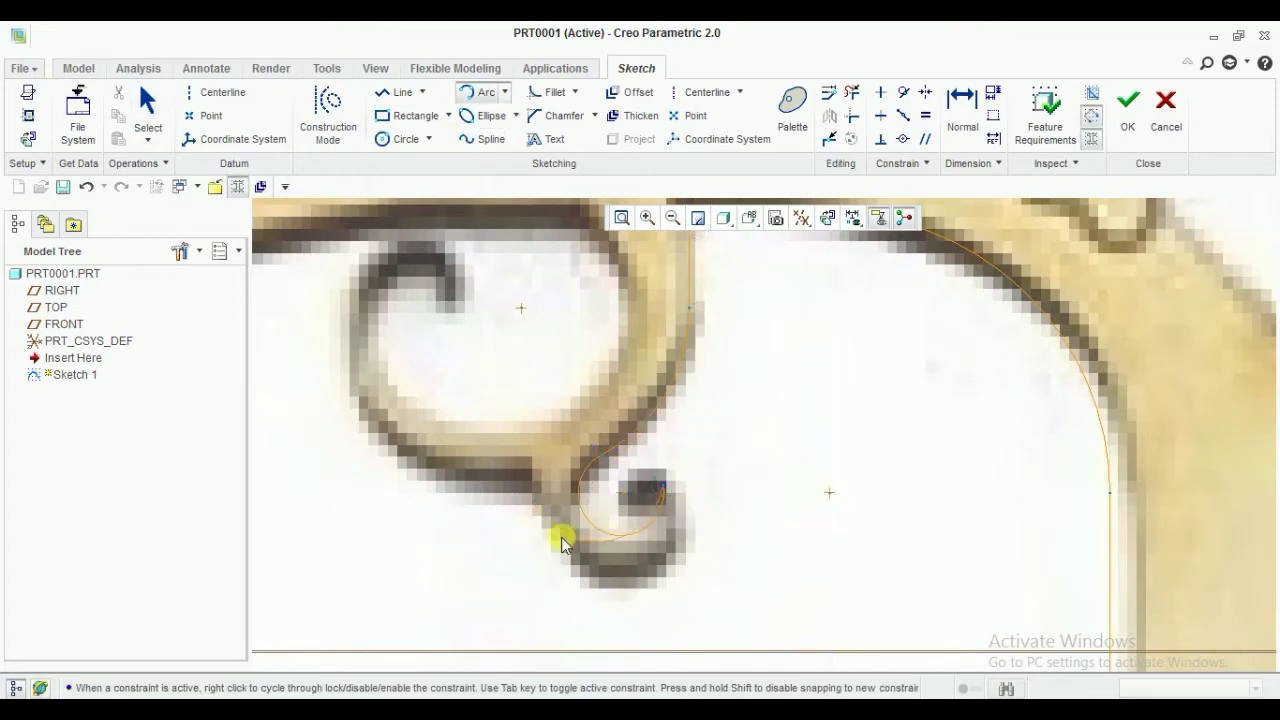
Finish the arc around the large curl of the left branch
{"action": "scroll", "coordinate": [605, 580], "scroll_direction": "up", "scroll_amount": 2}
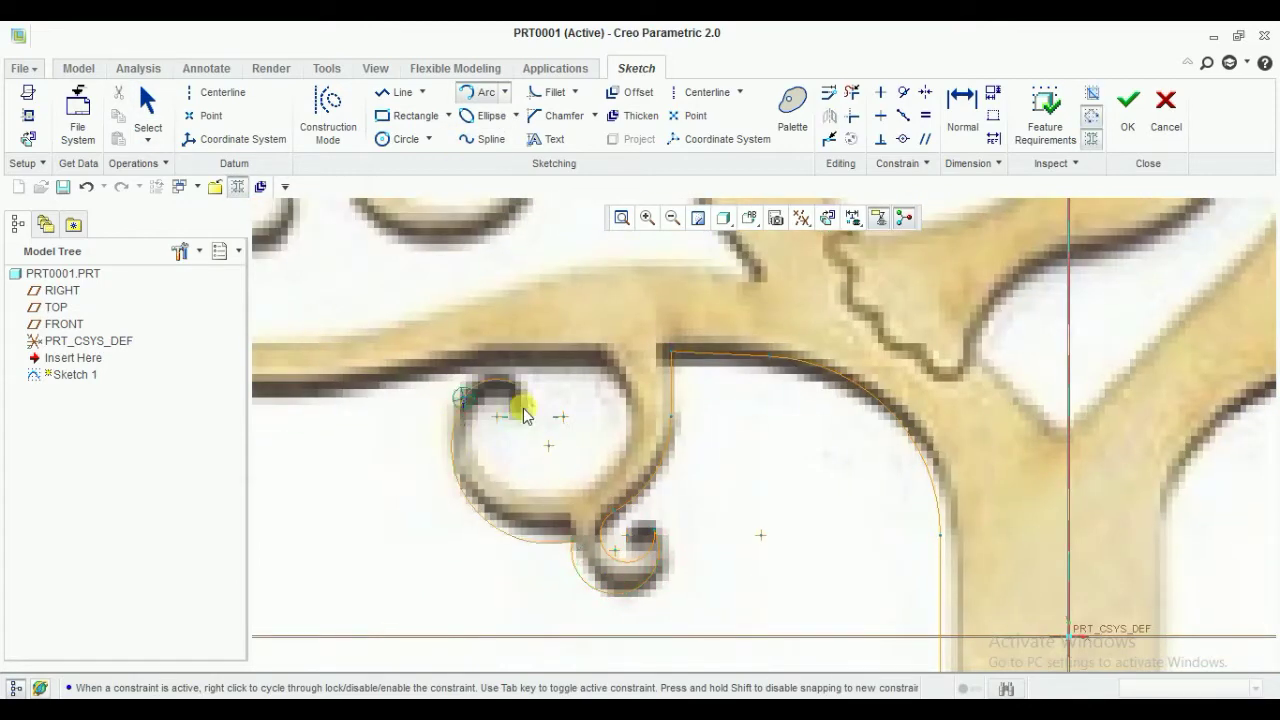
{"action": "scroll", "coordinate": [514, 414], "scroll_direction": "down", "scroll_amount": 1}
{"action": "scroll", "coordinate": [471, 409], "scroll_direction": "down", "scroll_amount": 1}
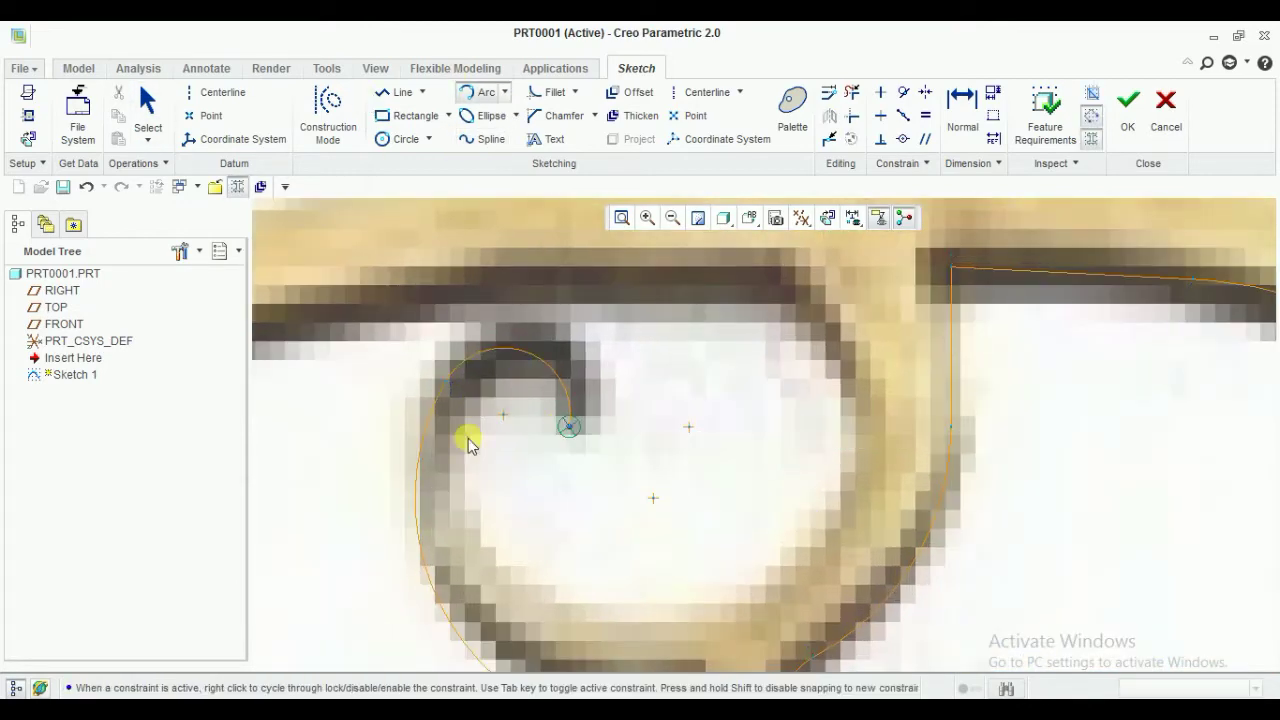
{"action": "left_click", "coordinate": [814, 520]}
{"action": "scroll", "coordinate": [774, 314], "scroll_direction": "up", "scroll_amount": 2}
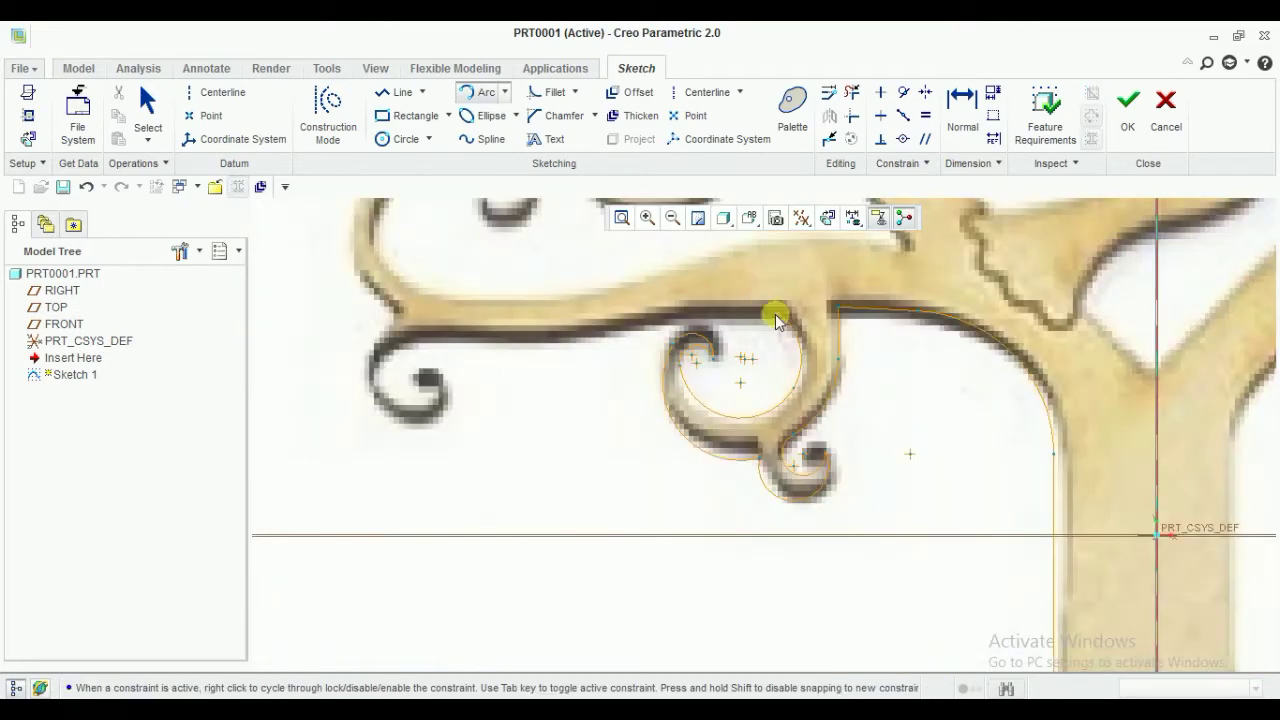
{"action": "key", "text": "l"}
{"action": "left_click", "coordinate": [777, 314]}
Chain arcs around the upper-left curl and inside it, then end the chain
{"action": "left_click", "coordinate": [486, 91]}
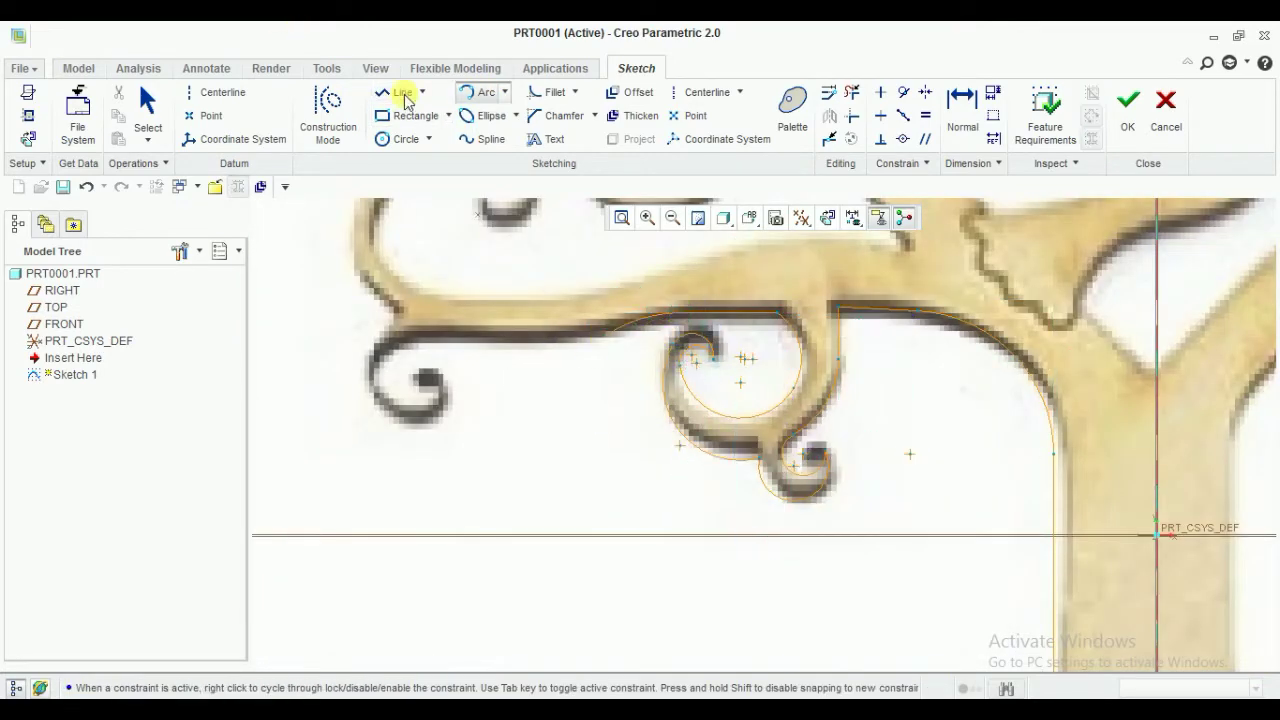
{"action": "left_click", "coordinate": [420, 342]}
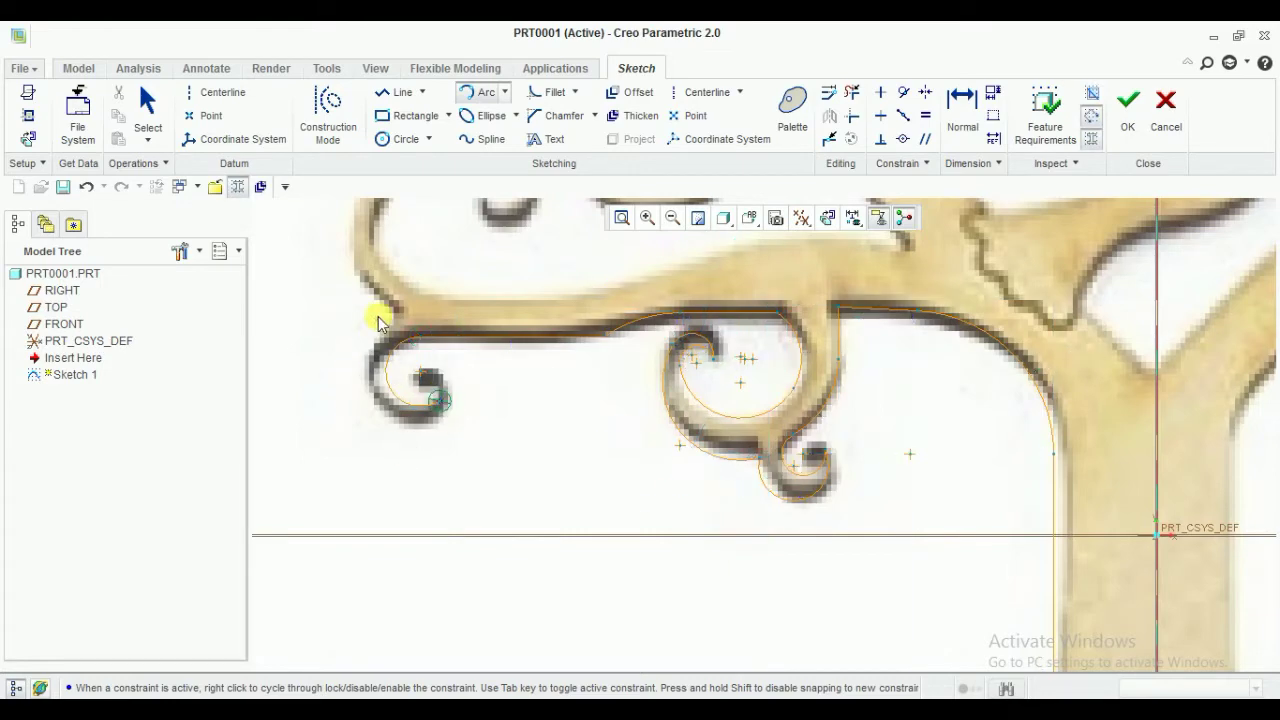
{"action": "scroll", "coordinate": [395, 350], "scroll_direction": "up", "scroll_amount": 1}
{"action": "scroll", "coordinate": [440, 300], "scroll_direction": "down", "scroll_amount": 2}
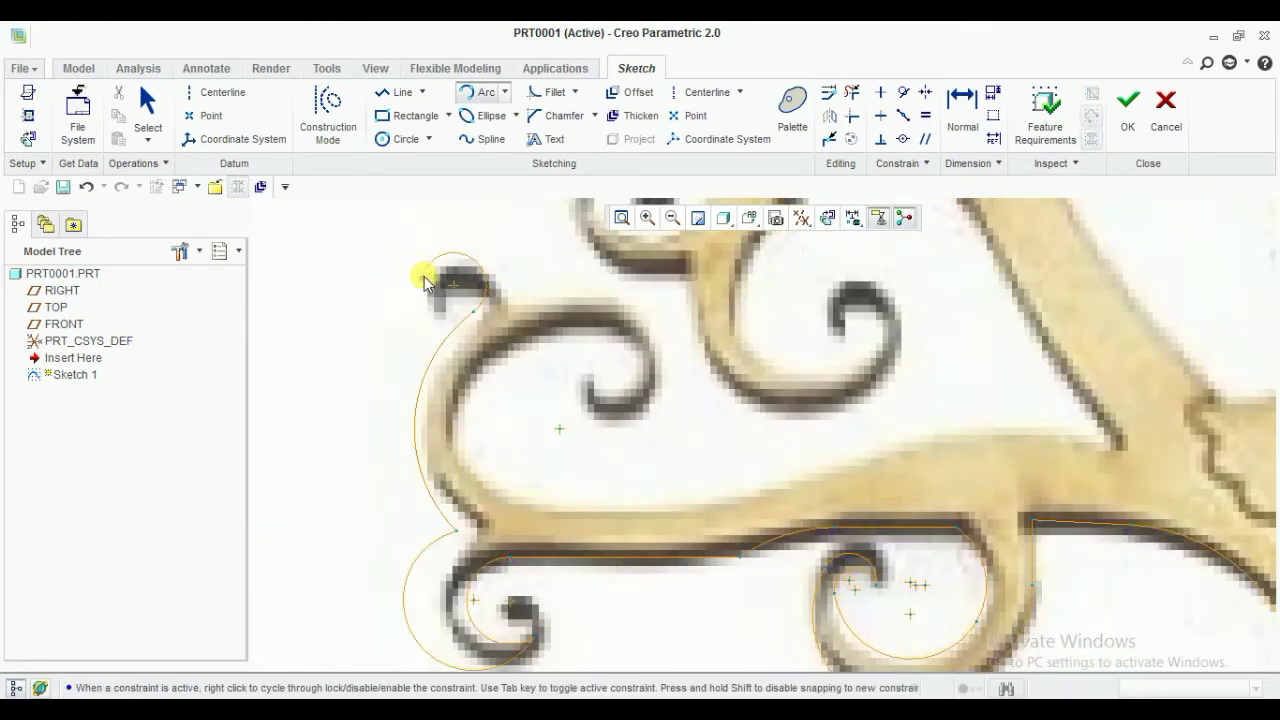
{"action": "left_click", "coordinate": [450, 240]}
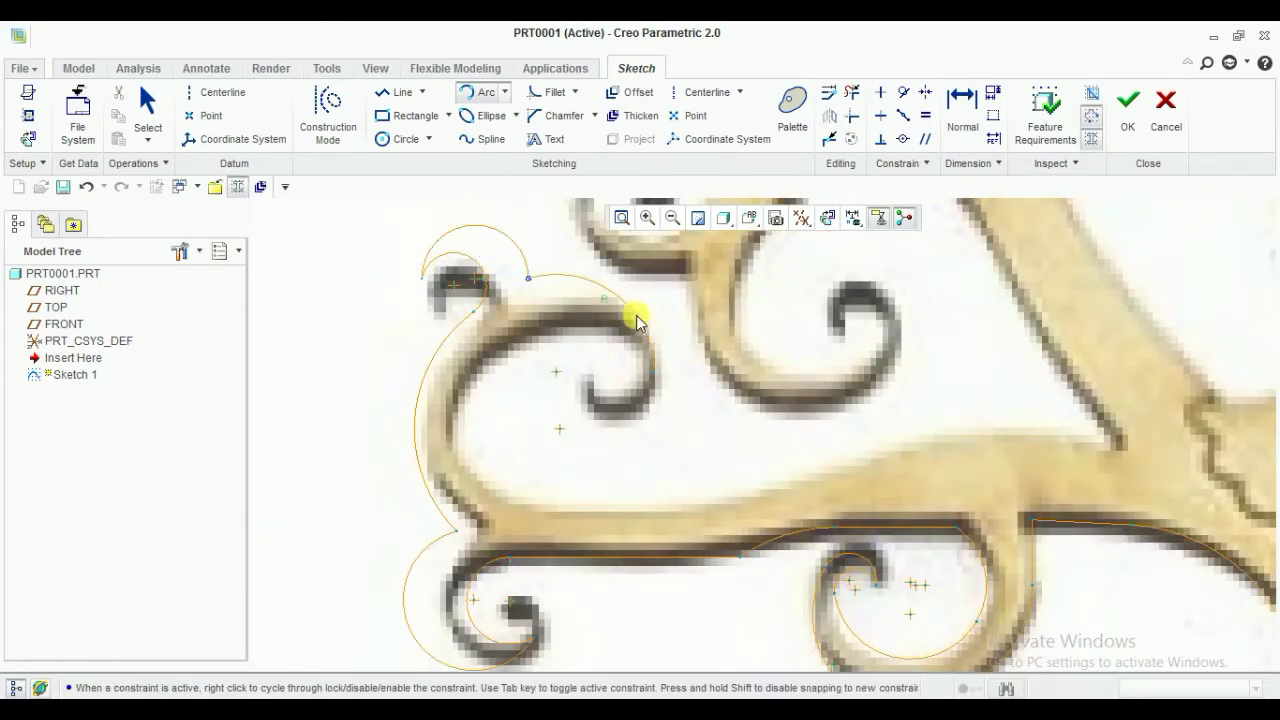
{"action": "left_click", "coordinate": [613, 386]}
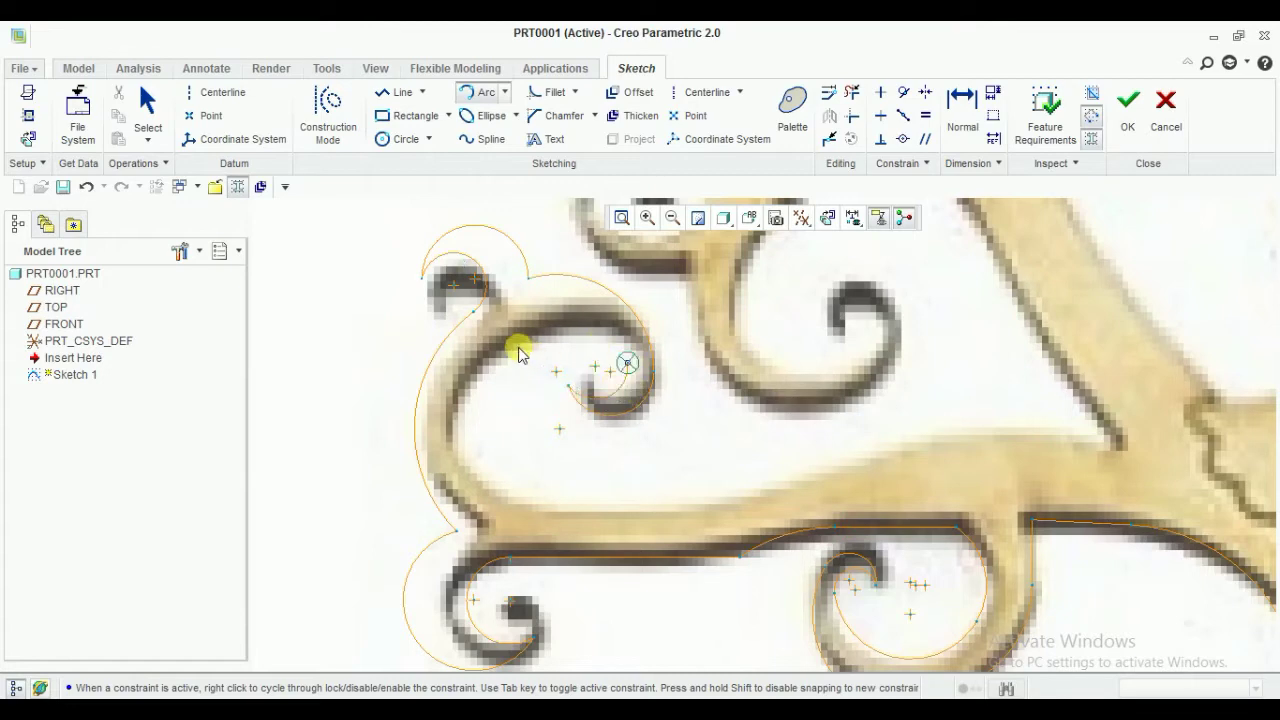
{"action": "scroll", "coordinate": [537, 343], "scroll_direction": "down", "scroll_amount": 1}
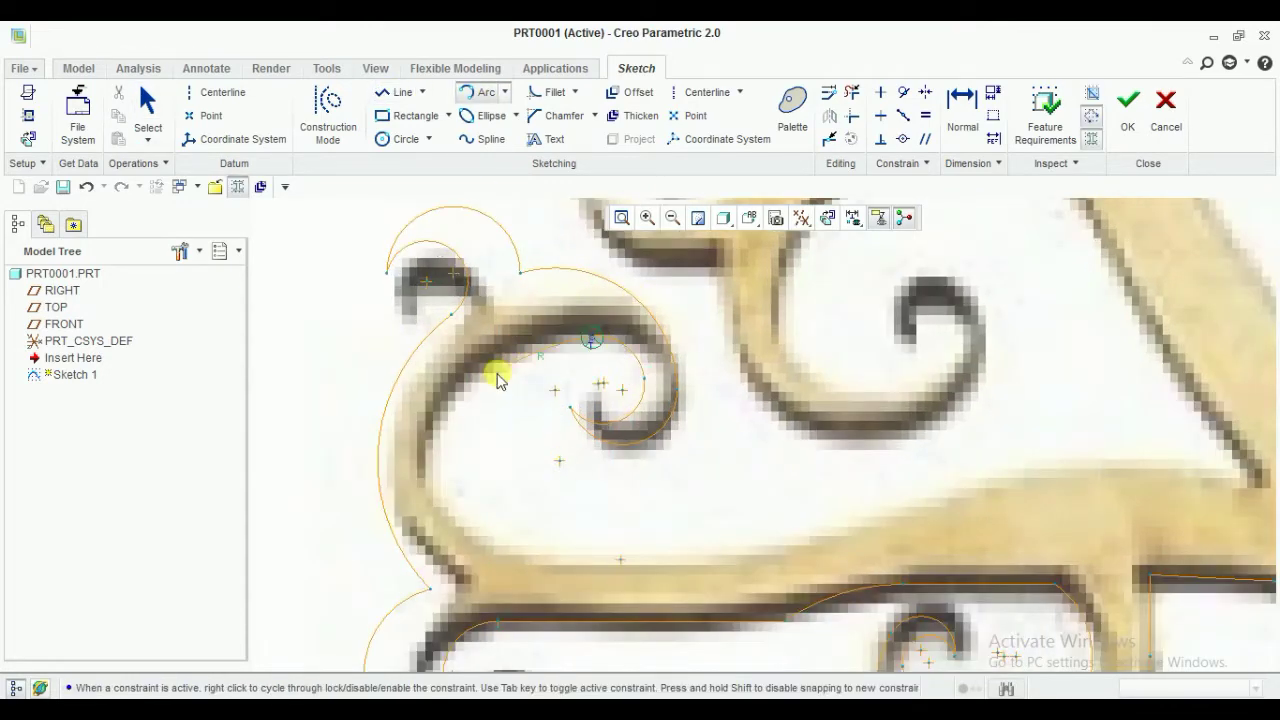
{"action": "key", "text": "c"}
Add a short straight line along the branch edge
{"action": "scroll", "coordinate": [530, 628], "scroll_direction": "up", "scroll_amount": 3}
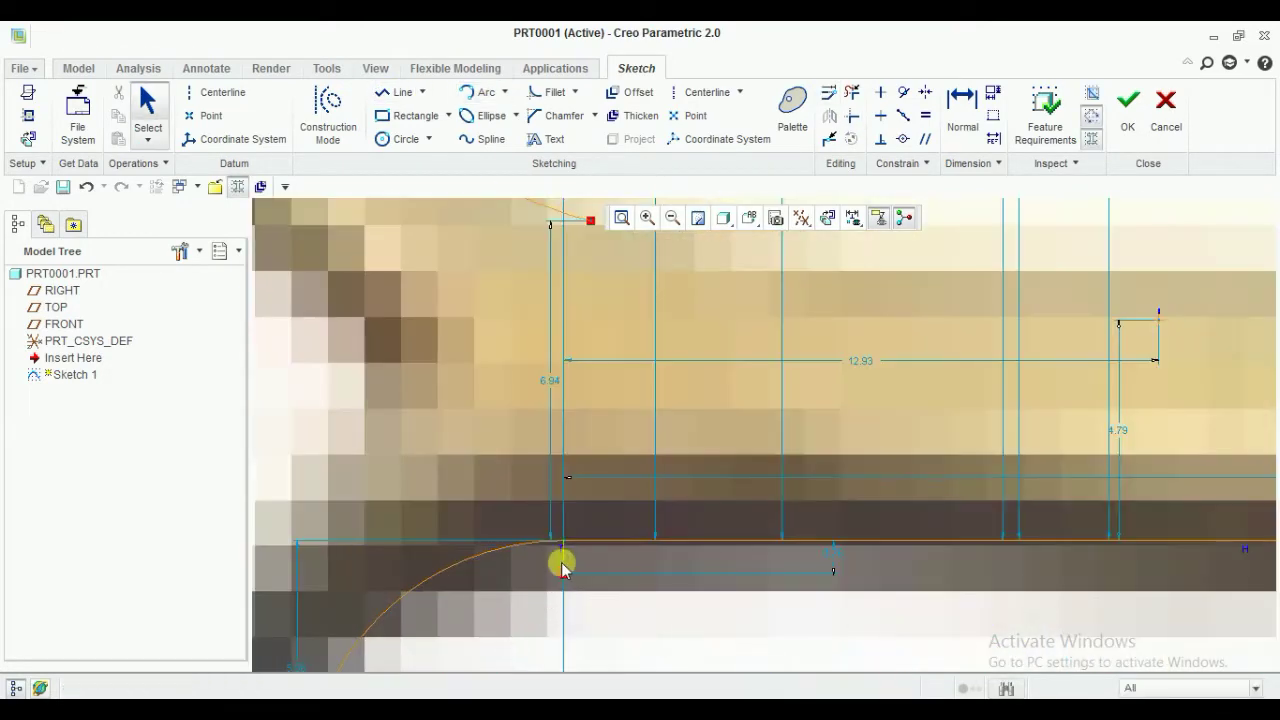
{"action": "scroll", "coordinate": [563, 420], "scroll_direction": "down", "scroll_amount": 3}
{"action": "key", "text": "l"}
{"action": "left_click", "coordinate": [763, 527]}
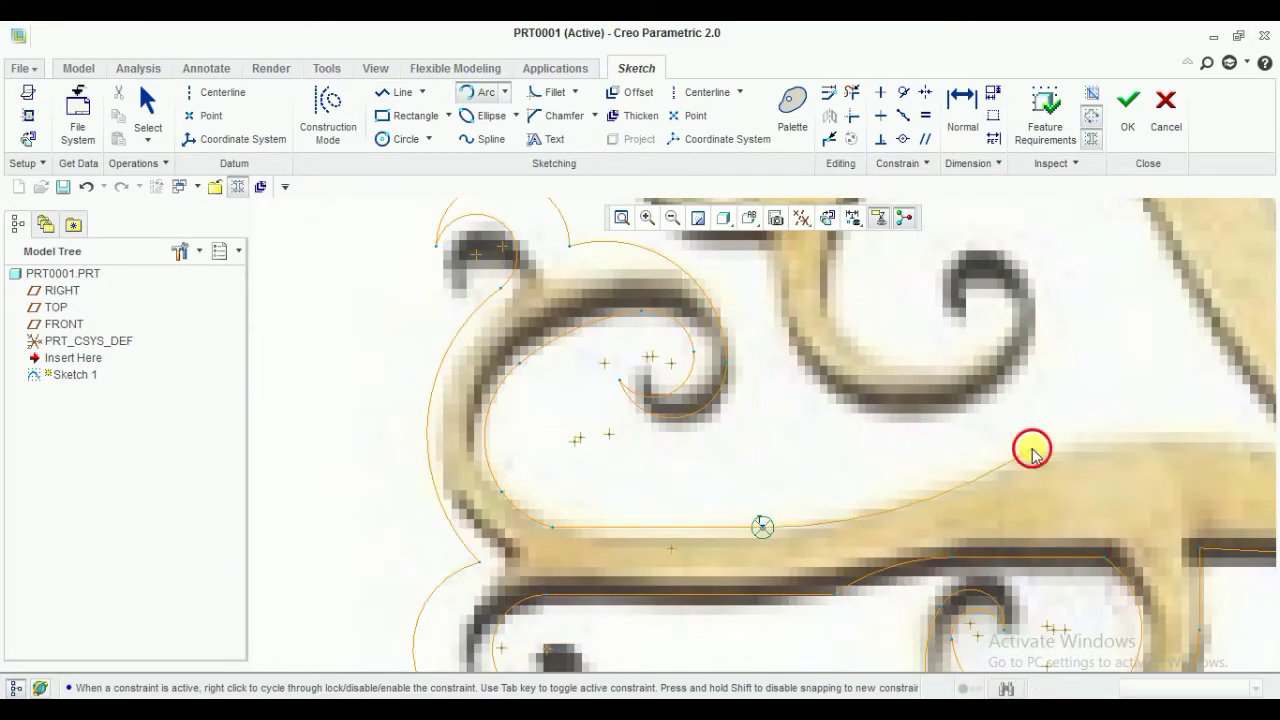
{"action": "scroll", "coordinate": [1031, 561], "scroll_direction": "up", "scroll_amount": 3}
{"action": "scroll", "coordinate": [803, 571], "scroll_direction": "down", "scroll_amount": 2}
{"action": "left_click", "coordinate": [474, 92]}
Trace an arc along the next branch's underside and inner curve around the curl
{"action": "scroll", "coordinate": [785, 330], "scroll_direction": "up", "scroll_amount": 2}
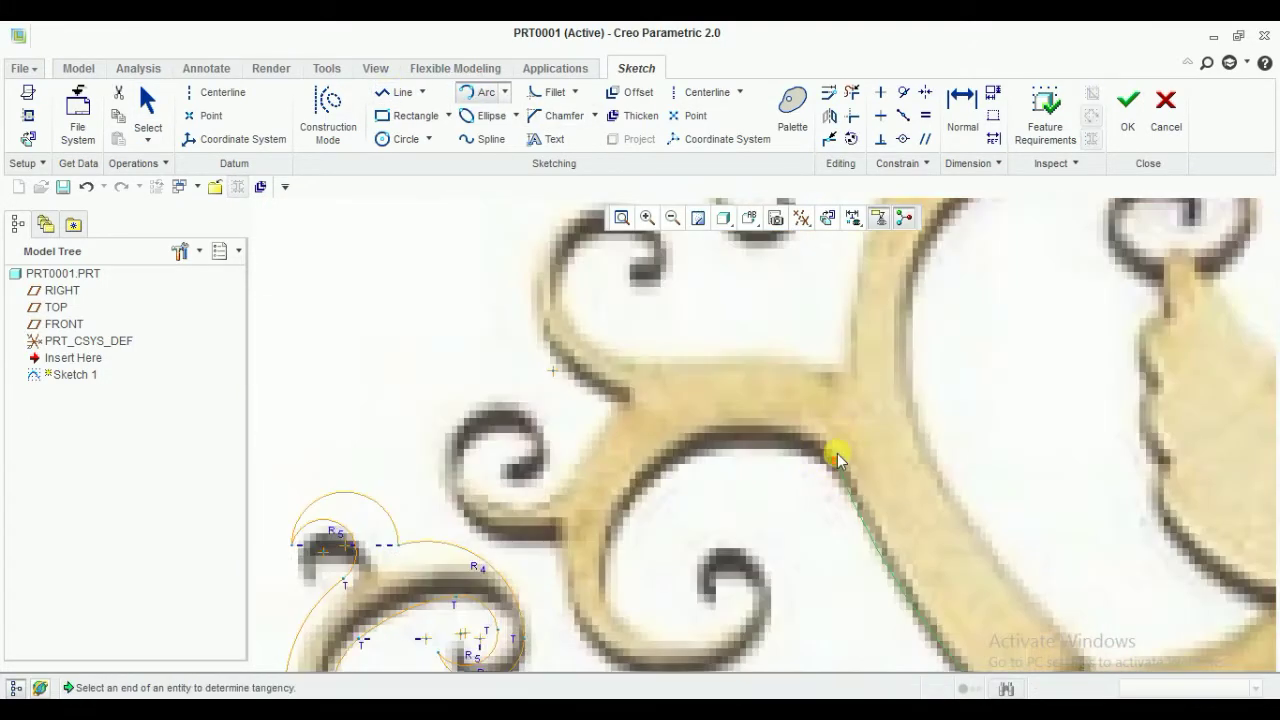
{"action": "left_click", "coordinate": [845, 472]}
{"action": "left_click", "coordinate": [614, 540]}
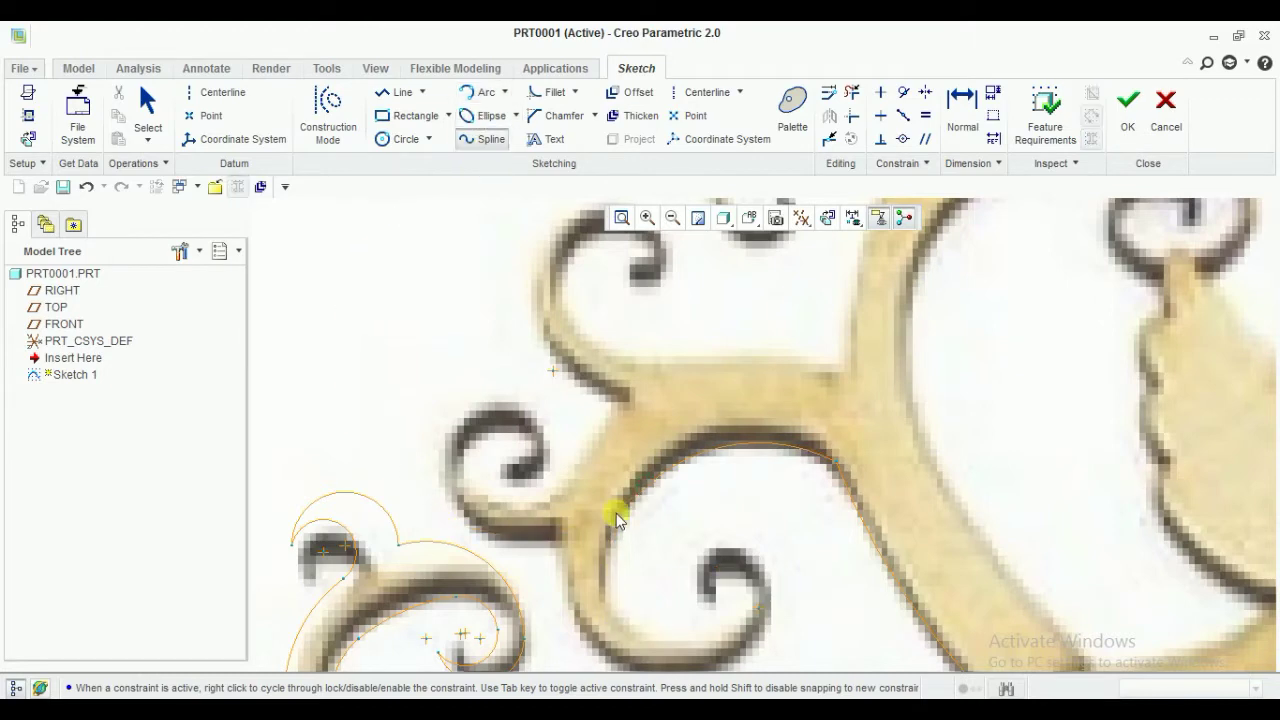
{"action": "left_click", "coordinate": [491, 139]}
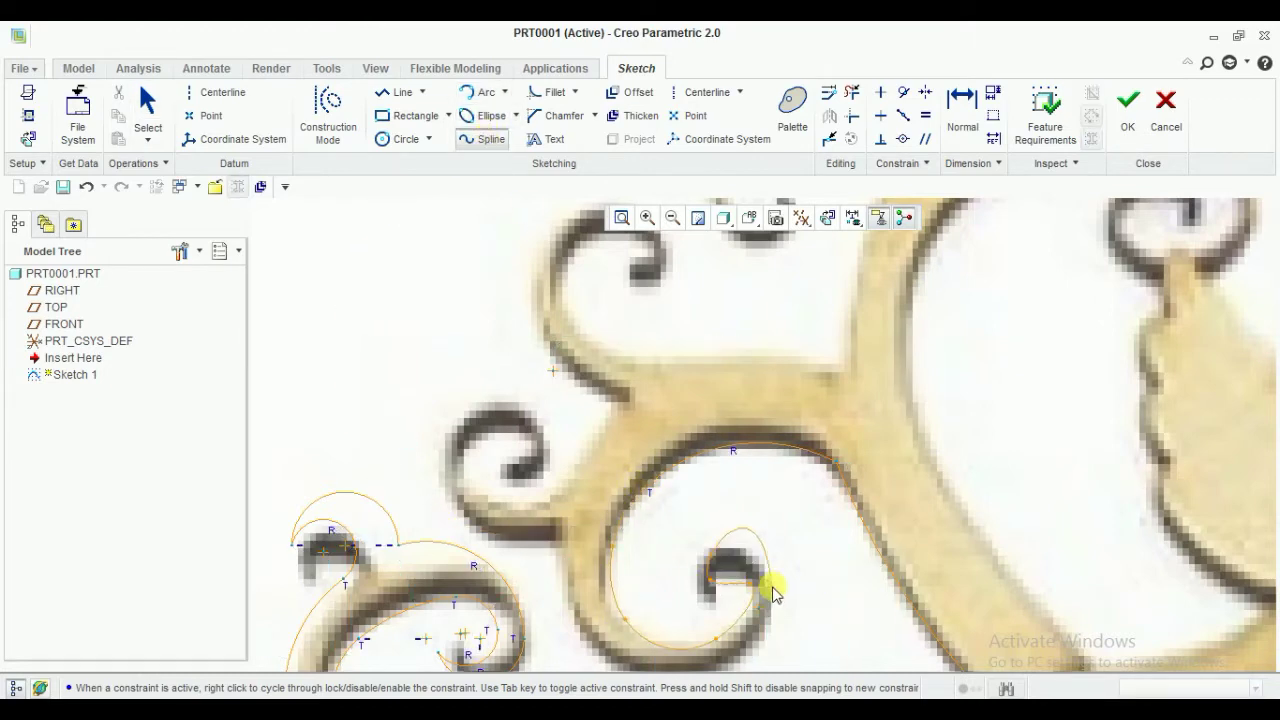
{"action": "scroll", "coordinate": [745, 625], "scroll_direction": "up", "scroll_amount": 1}
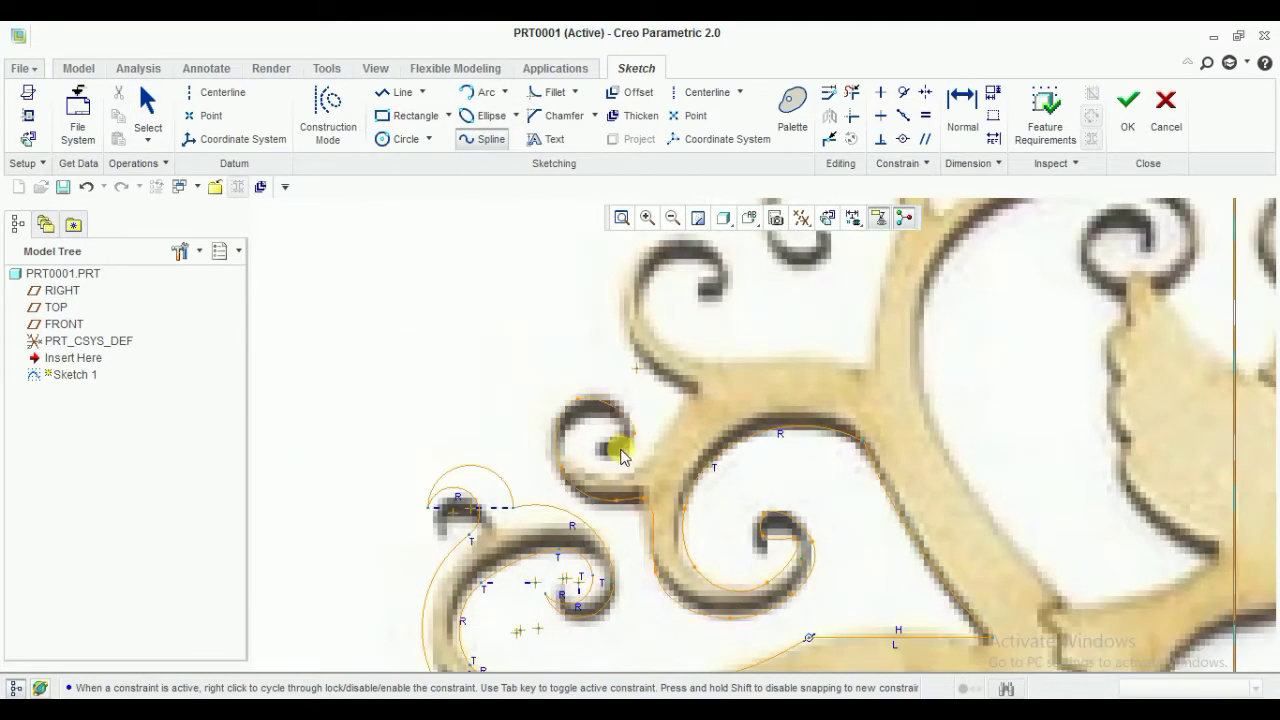
{"action": "scroll", "coordinate": [635, 472], "scroll_direction": "down", "scroll_amount": 1}
Add arcs and a straight branch edge reaching and wrapping around the upper curl
{"action": "left_click", "coordinate": [480, 92]}
{"action": "left_click", "coordinate": [727, 486]}
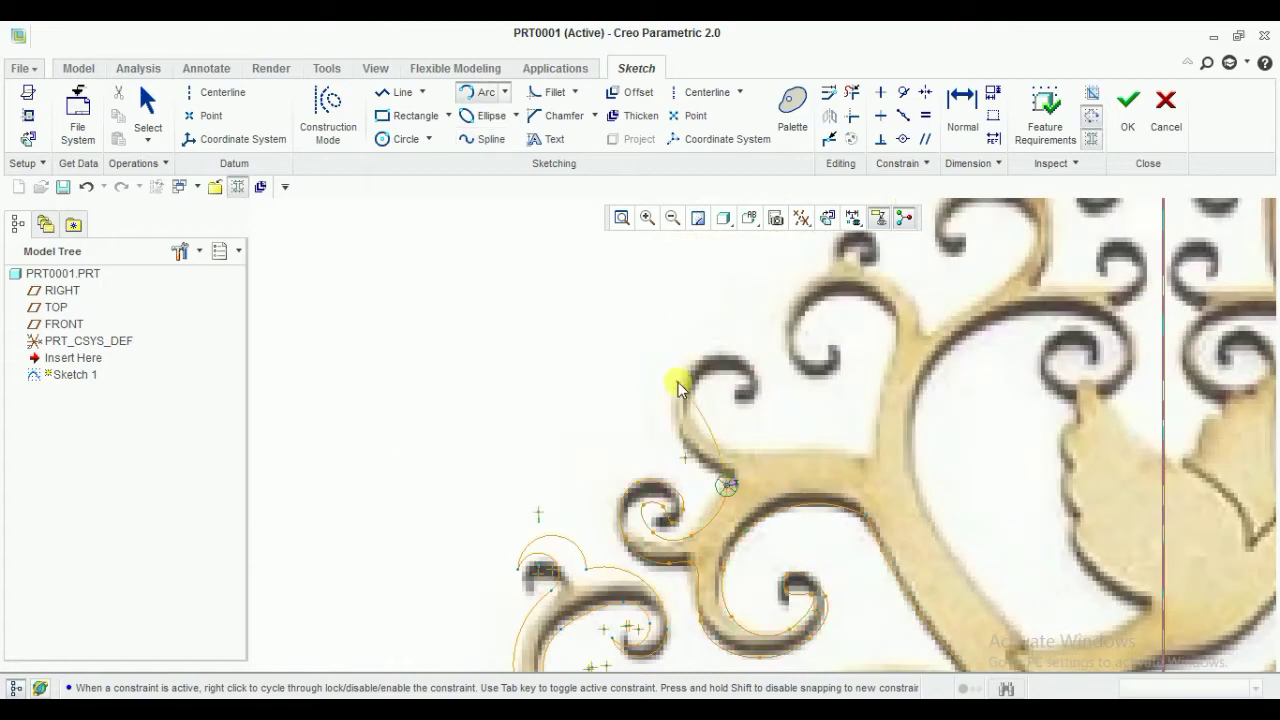
{"action": "left_click", "coordinate": [752, 386]}
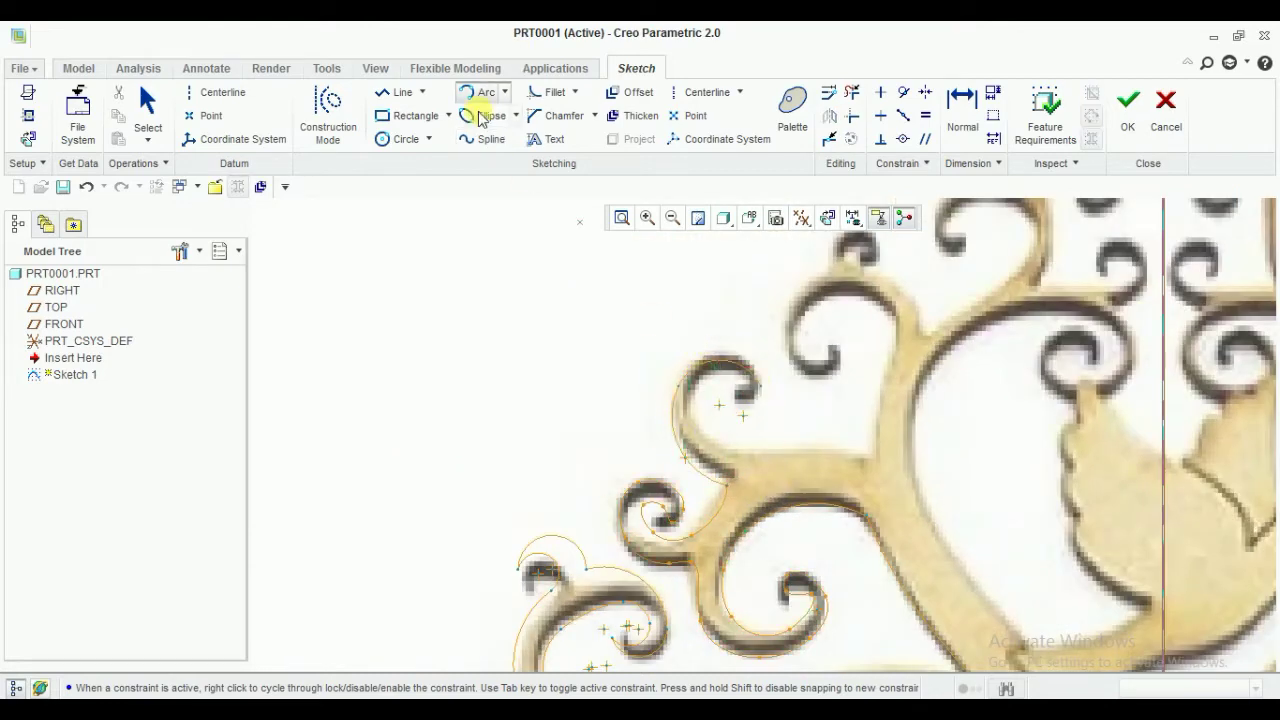
{"action": "scroll", "coordinate": [680, 340], "scroll_direction": "up", "scroll_amount": 3}
{"action": "left_click", "coordinate": [790, 588]}
{"action": "scroll", "coordinate": [763, 503], "scroll_direction": "down", "scroll_amount": 3}
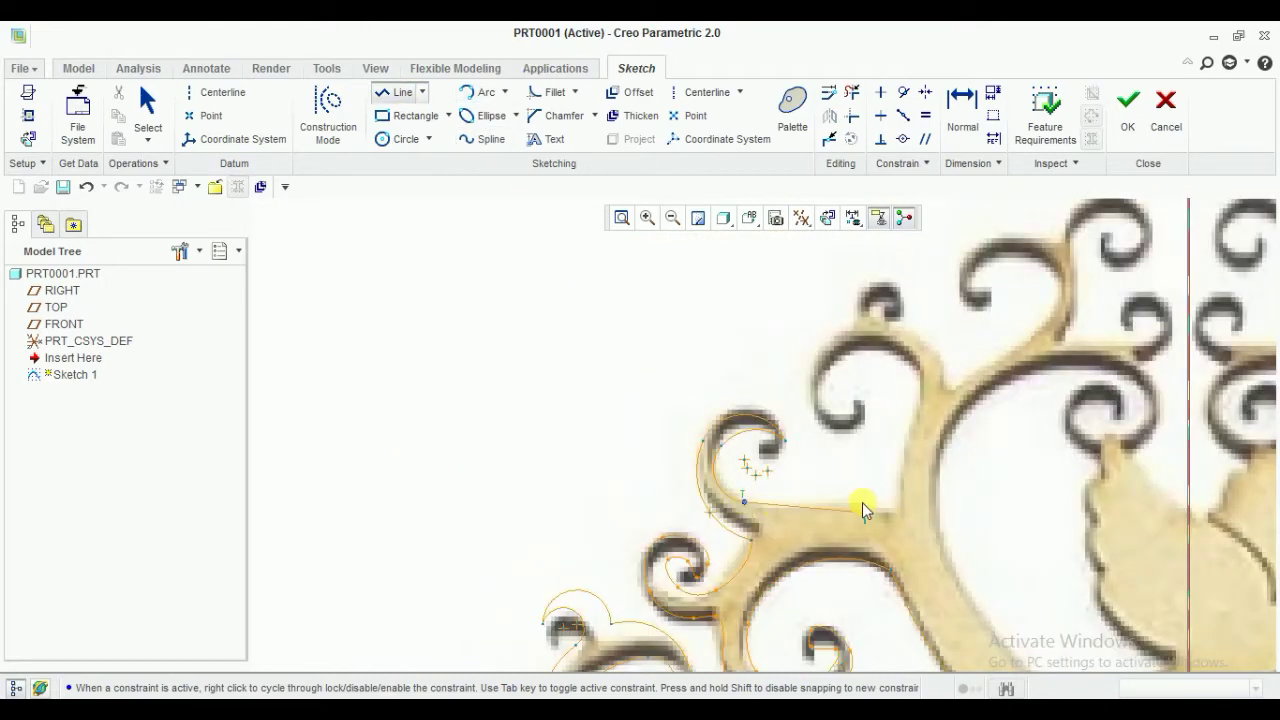
{"action": "scroll", "coordinate": [863, 509], "scroll_direction": "up", "scroll_amount": 2}
{"action": "left_click", "coordinate": [905, 502]}
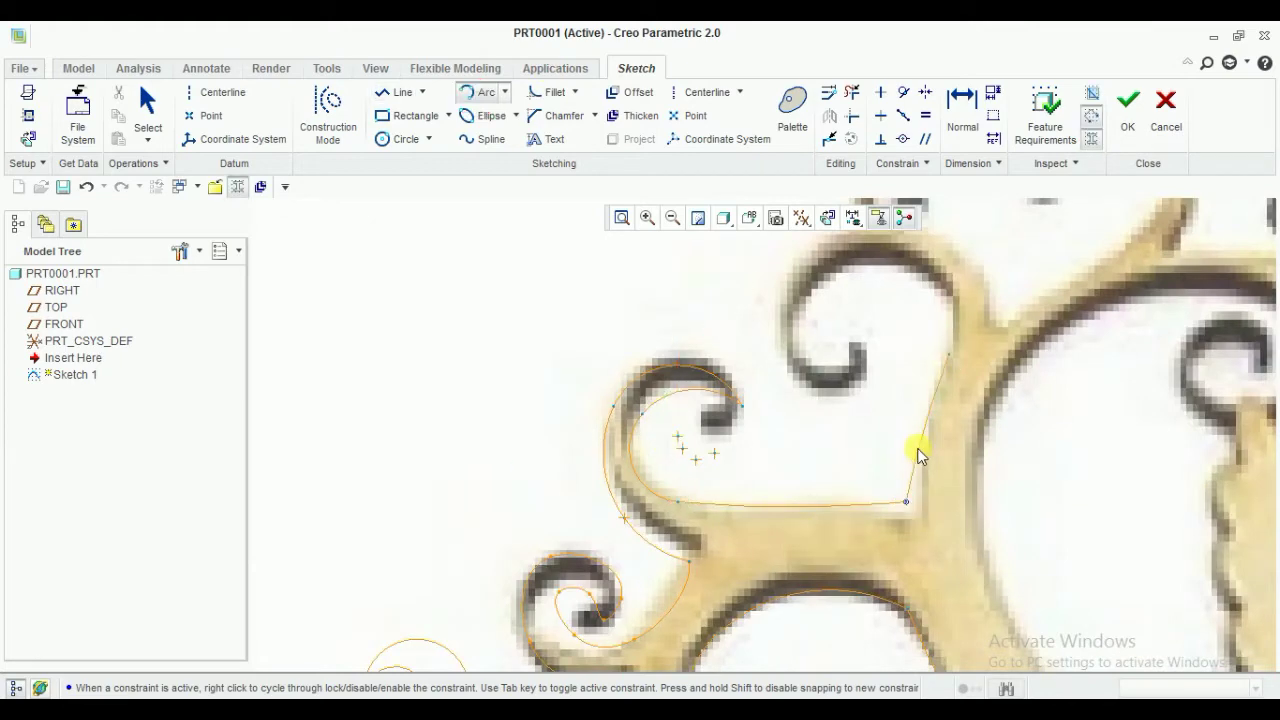
{"action": "left_click", "coordinate": [802, 335]}
{"action": "scroll", "coordinate": [800, 286], "scroll_direction": "down", "scroll_amount": 2}
{"action": "scroll", "coordinate": [751, 386], "scroll_direction": "up", "scroll_amount": 2}
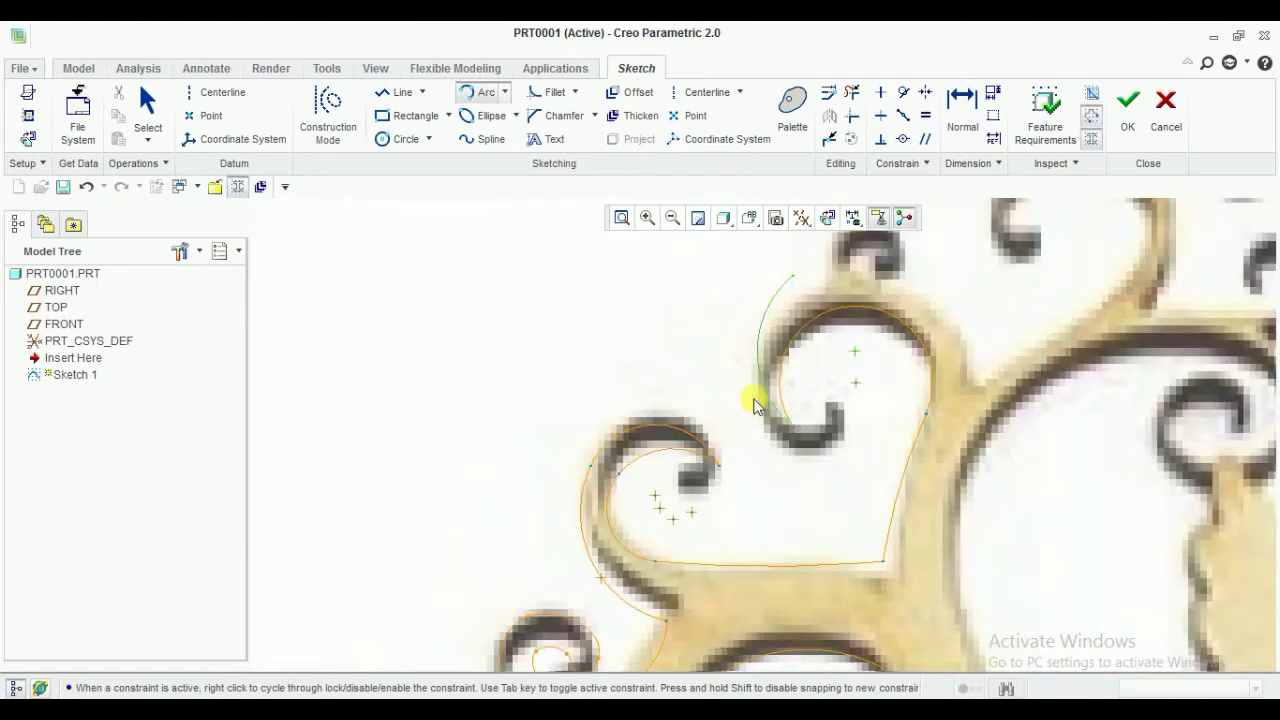
{"action": "left_click", "coordinate": [755, 405]}
Wrap arcs along the curl's outer edge and around the small top curl
{"action": "middle_click", "coordinate": [683, 462]}
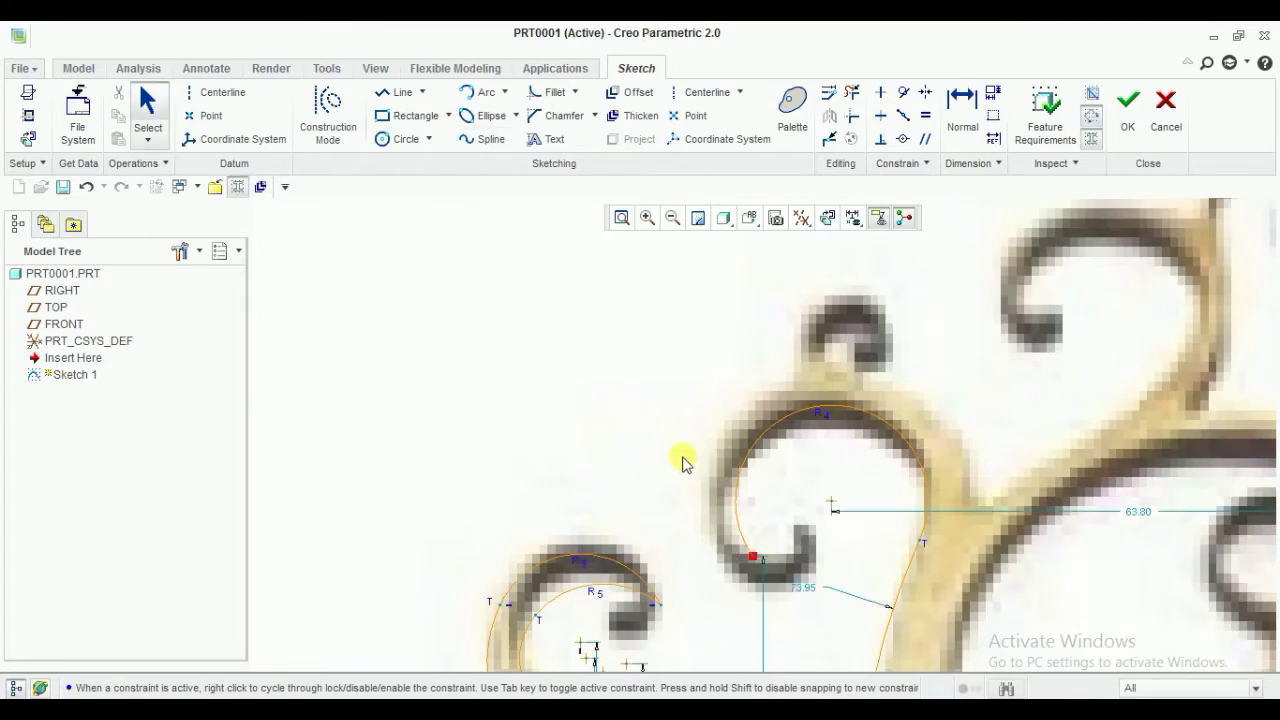
{"action": "key", "text": "s"}
{"action": "left_click", "coordinate": [486, 92]}
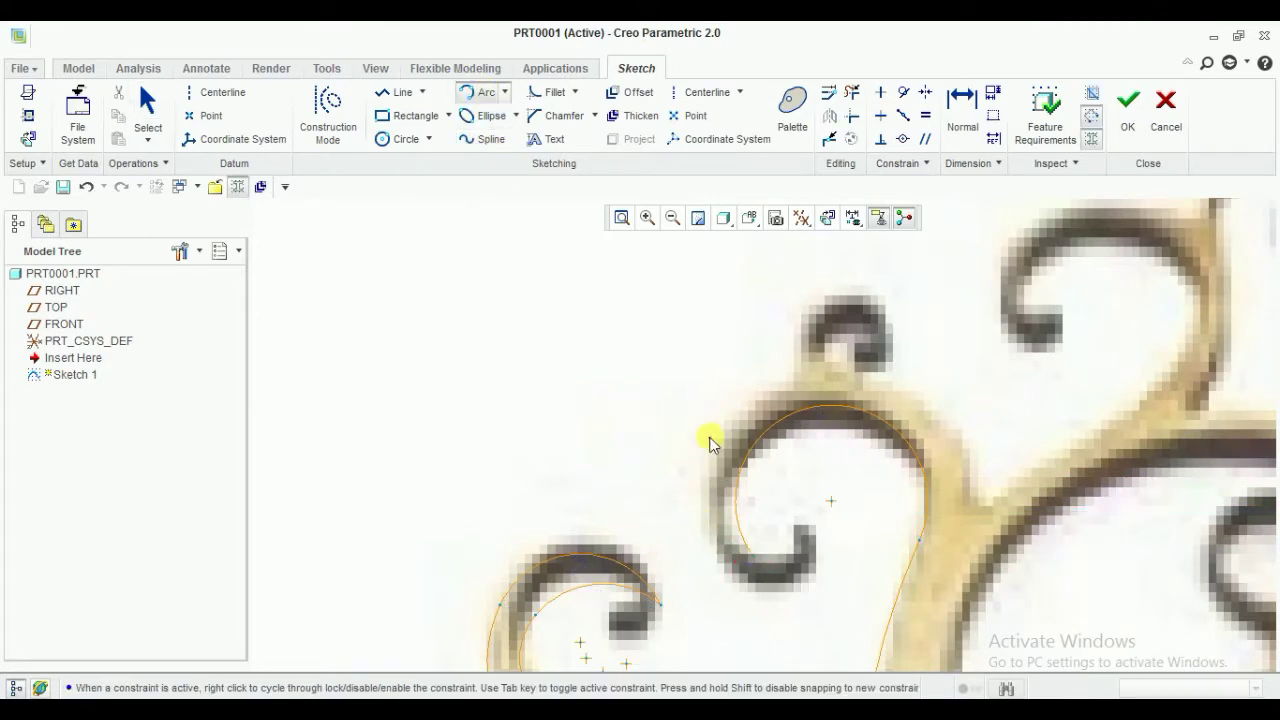
{"action": "scroll", "coordinate": [689, 478], "scroll_direction": "down", "scroll_amount": 1}
{"action": "scroll", "coordinate": [700, 476], "scroll_direction": "down", "scroll_amount": 1}
{"action": "left_click", "coordinate": [780, 438]}
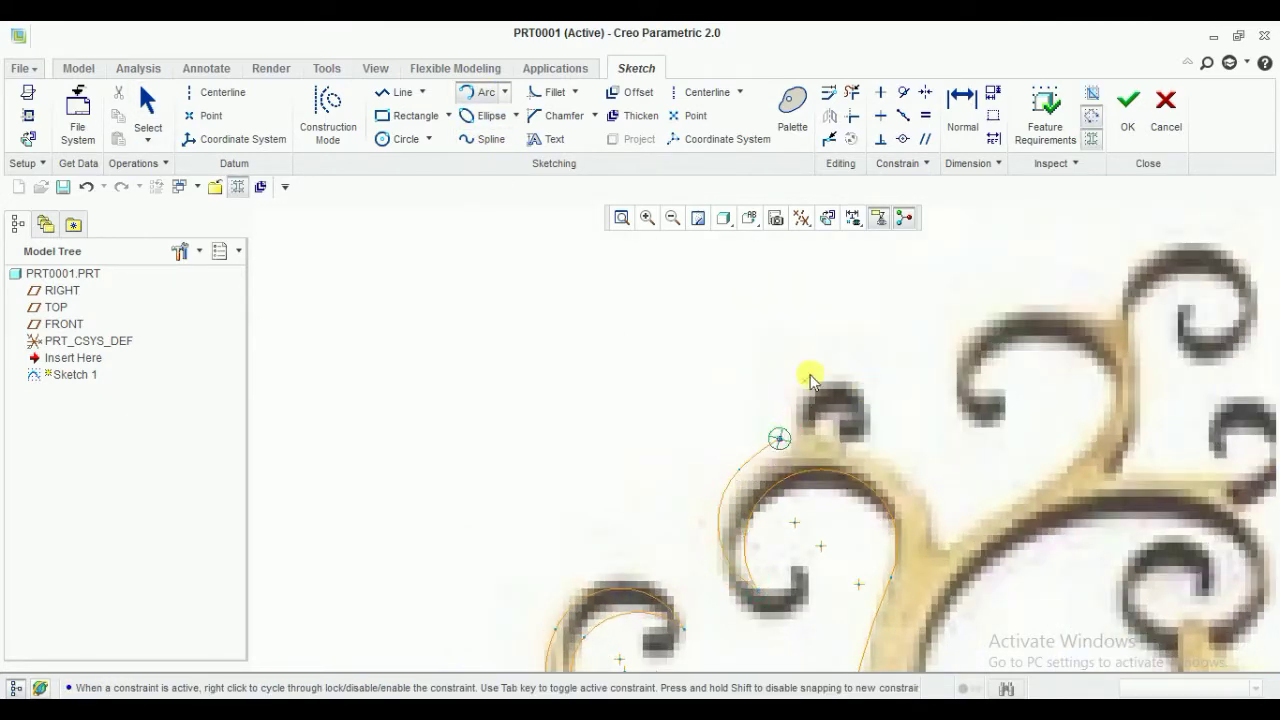
{"action": "left_click", "coordinate": [846, 358]}
{"action": "left_click", "coordinate": [872, 395]}
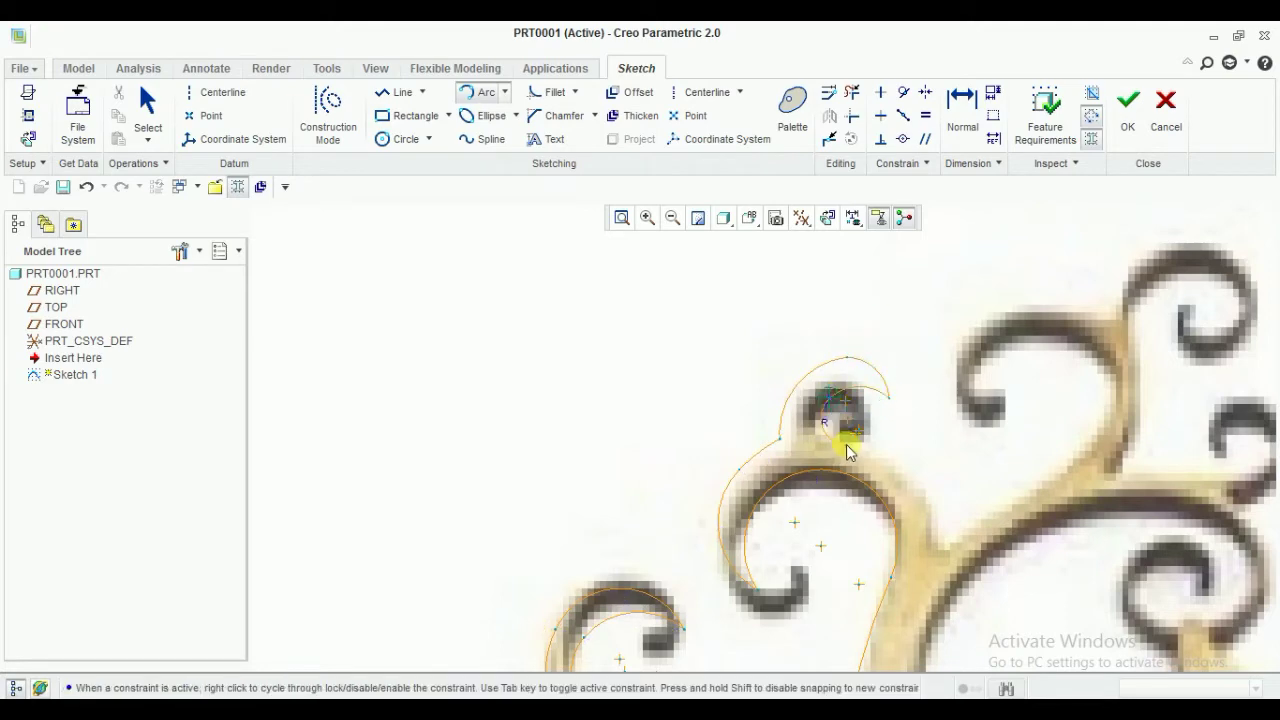
Continue with arcs from inside the small curl around the next scroll
{"action": "scroll", "coordinate": [808, 395], "scroll_direction": "up", "scroll_amount": 1}
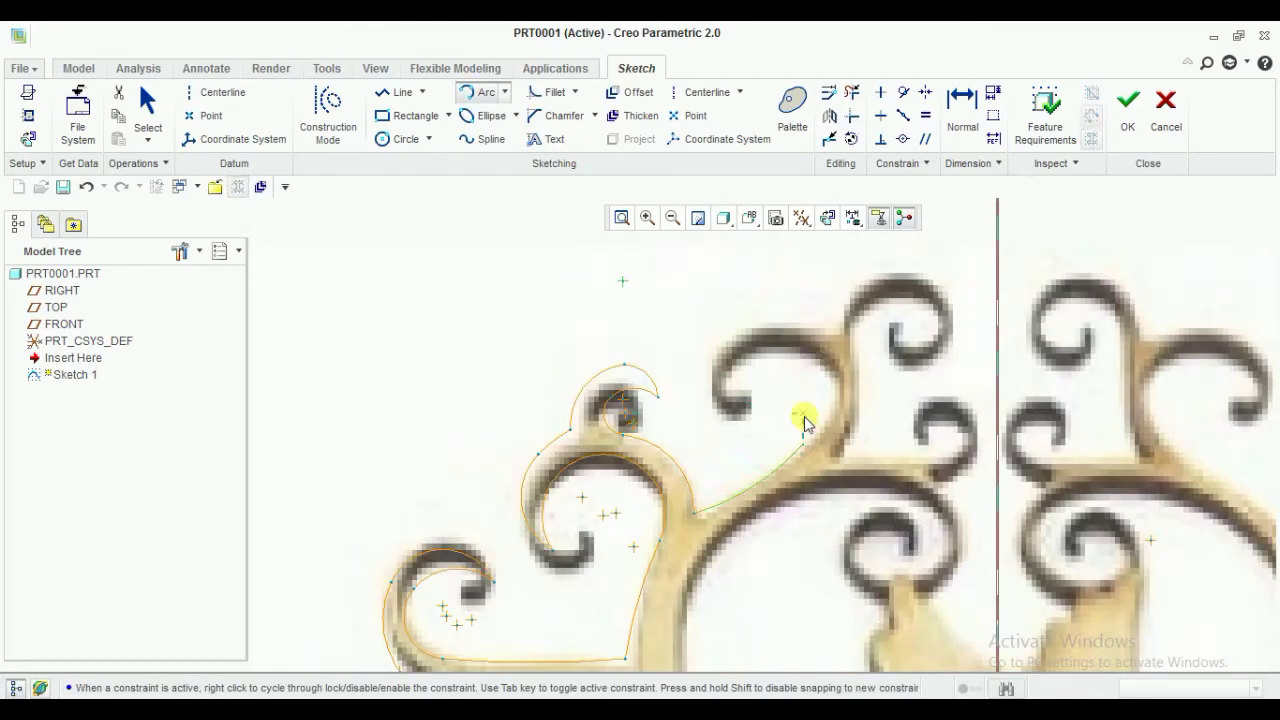
{"action": "left_click", "coordinate": [831, 376]}
{"action": "left_click", "coordinate": [739, 376]}
{"action": "scroll", "coordinate": [741, 378], "scroll_direction": "down", "scroll_amount": 1}
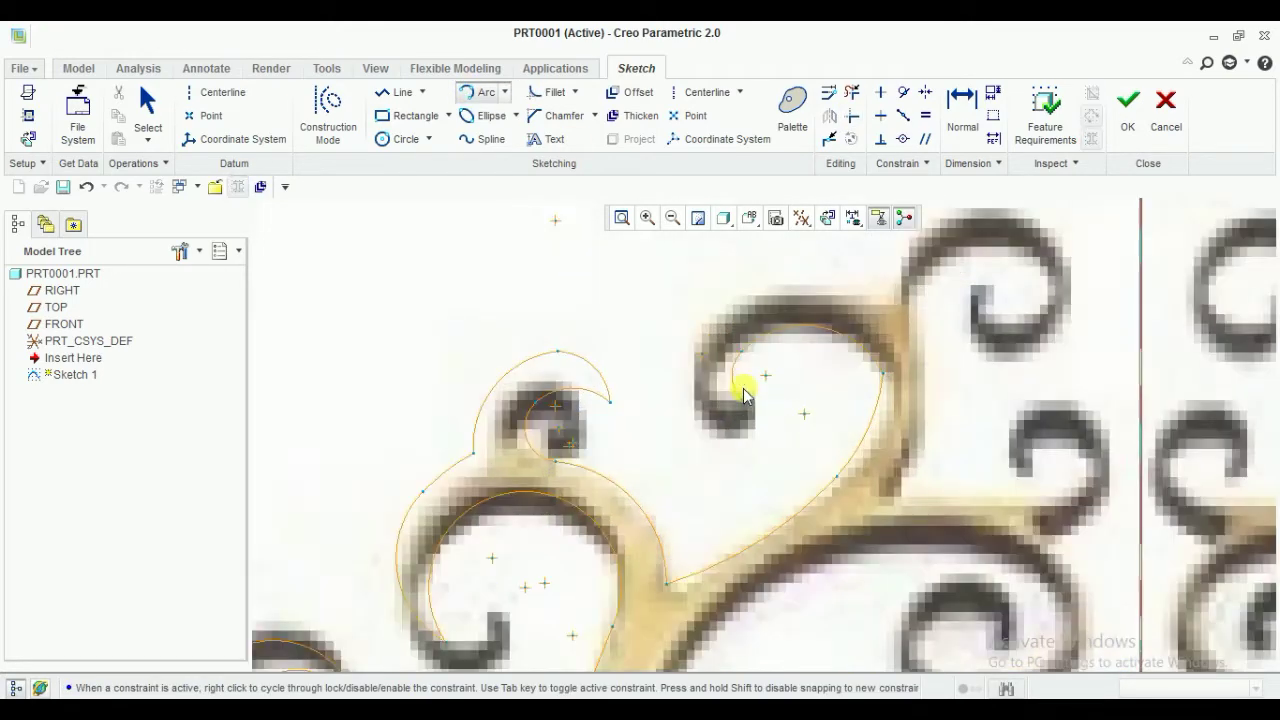
{"action": "scroll", "coordinate": [886, 280], "scroll_direction": "up", "scroll_amount": 1}
{"action": "scroll", "coordinate": [860, 290], "scroll_direction": "up", "scroll_amount": 1}
{"action": "left_click", "coordinate": [764, 376]}
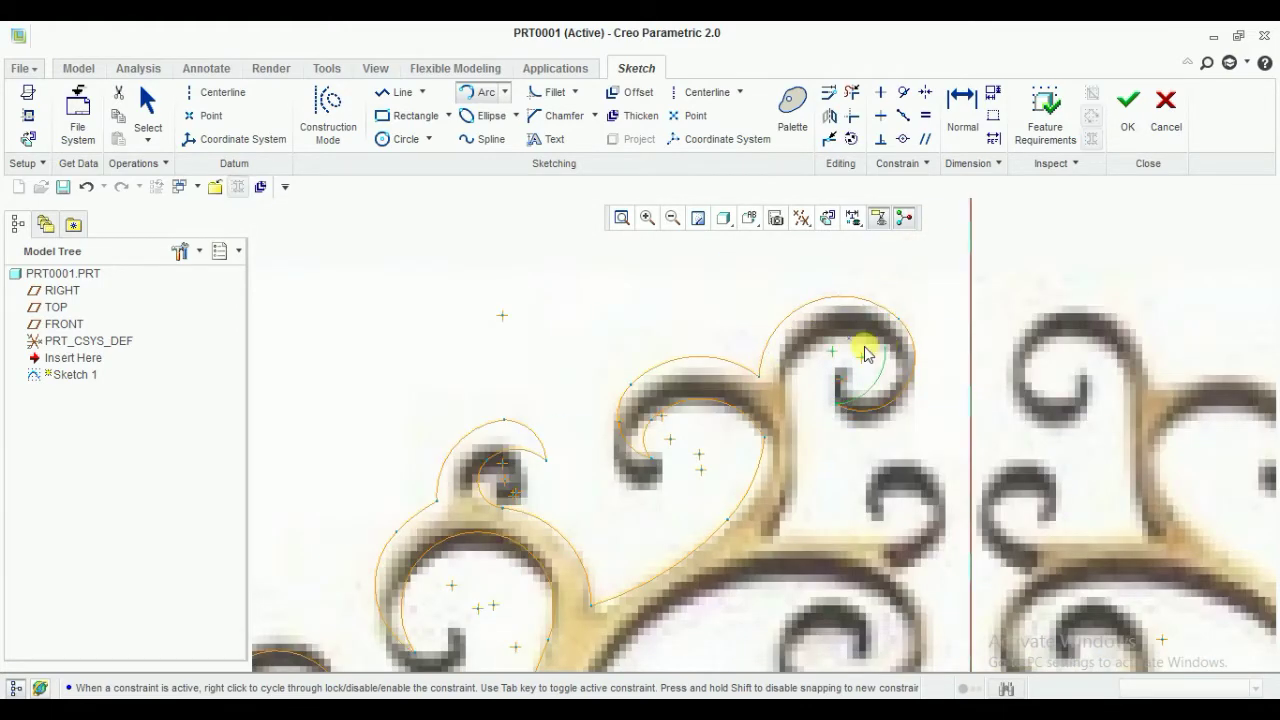
{"action": "left_click", "coordinate": [793, 390]}
{"action": "scroll", "coordinate": [800, 478], "scroll_direction": "up", "scroll_amount": 1}
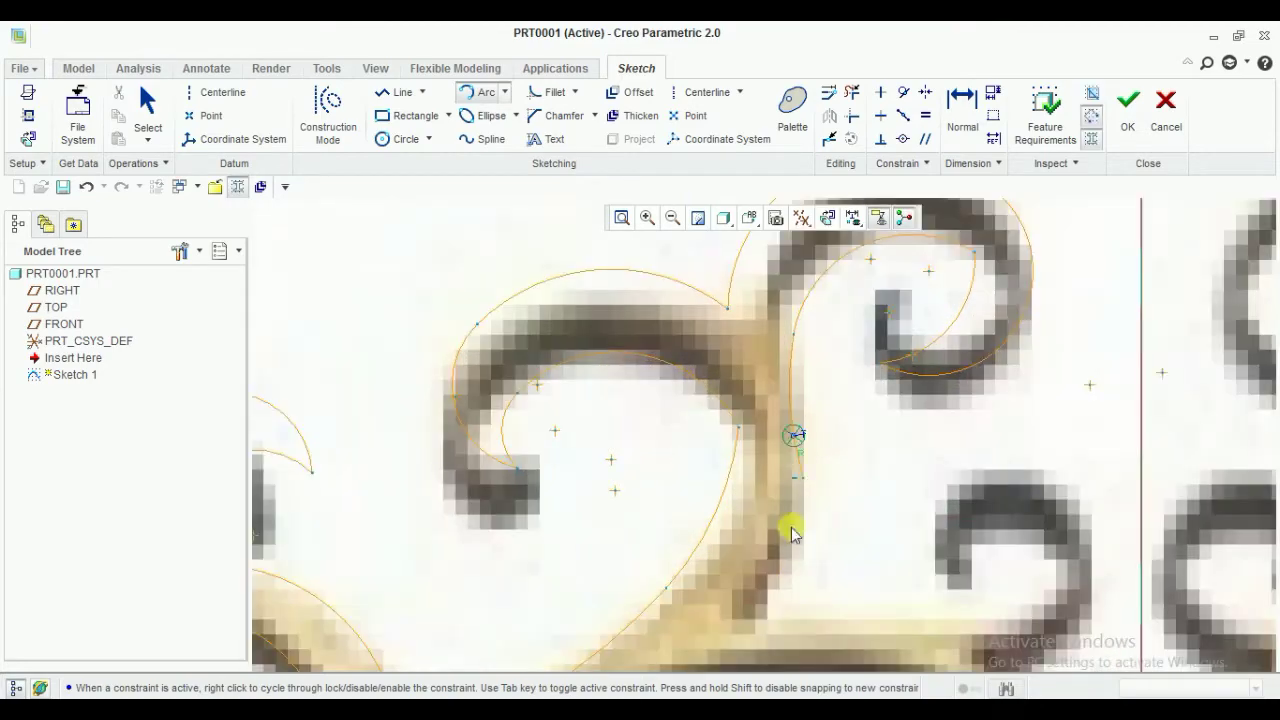
{"action": "scroll", "coordinate": [700, 350], "scroll_direction": "down", "scroll_amount": 2}
{"action": "scroll", "coordinate": [708, 443], "scroll_direction": "up", "scroll_amount": 1}
{"action": "scroll", "coordinate": [643, 383], "scroll_direction": "up", "scroll_amount": 2}
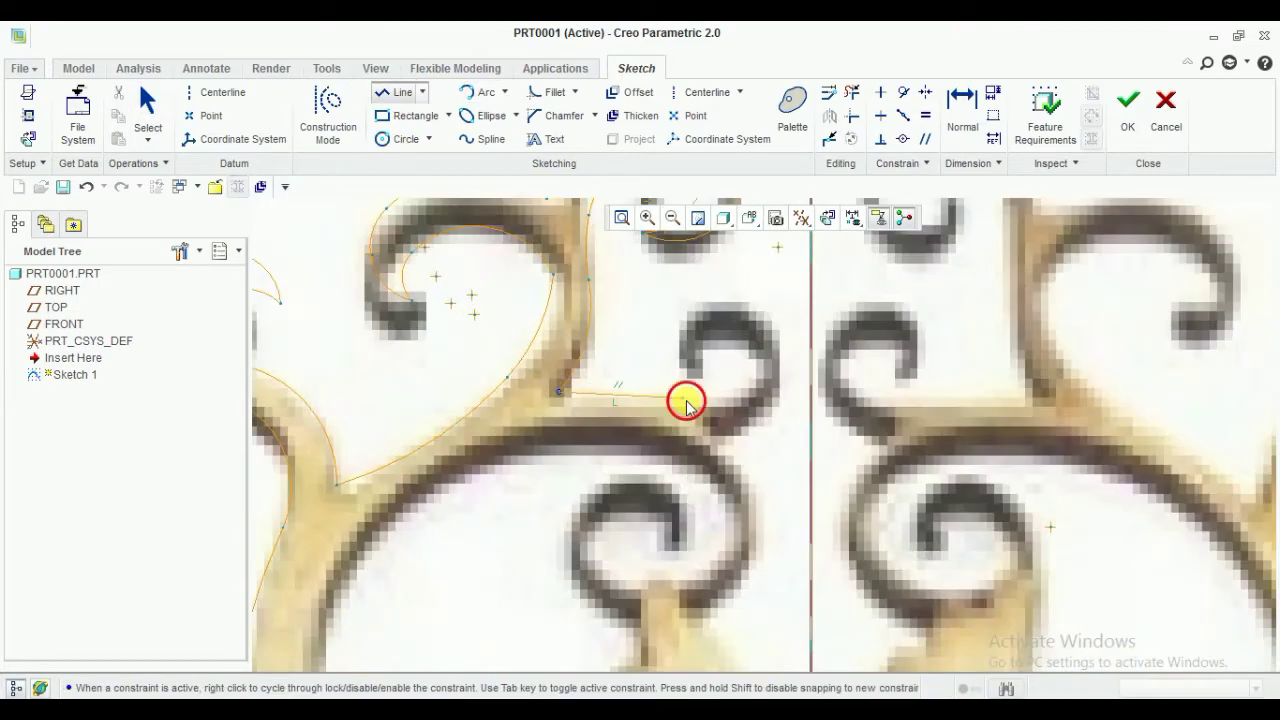
Close the arc around the upper curl, then add an arc around the lower small curl
{"action": "left_click", "coordinate": [752, 365]}
{"action": "middle_click", "coordinate": [680, 400]}
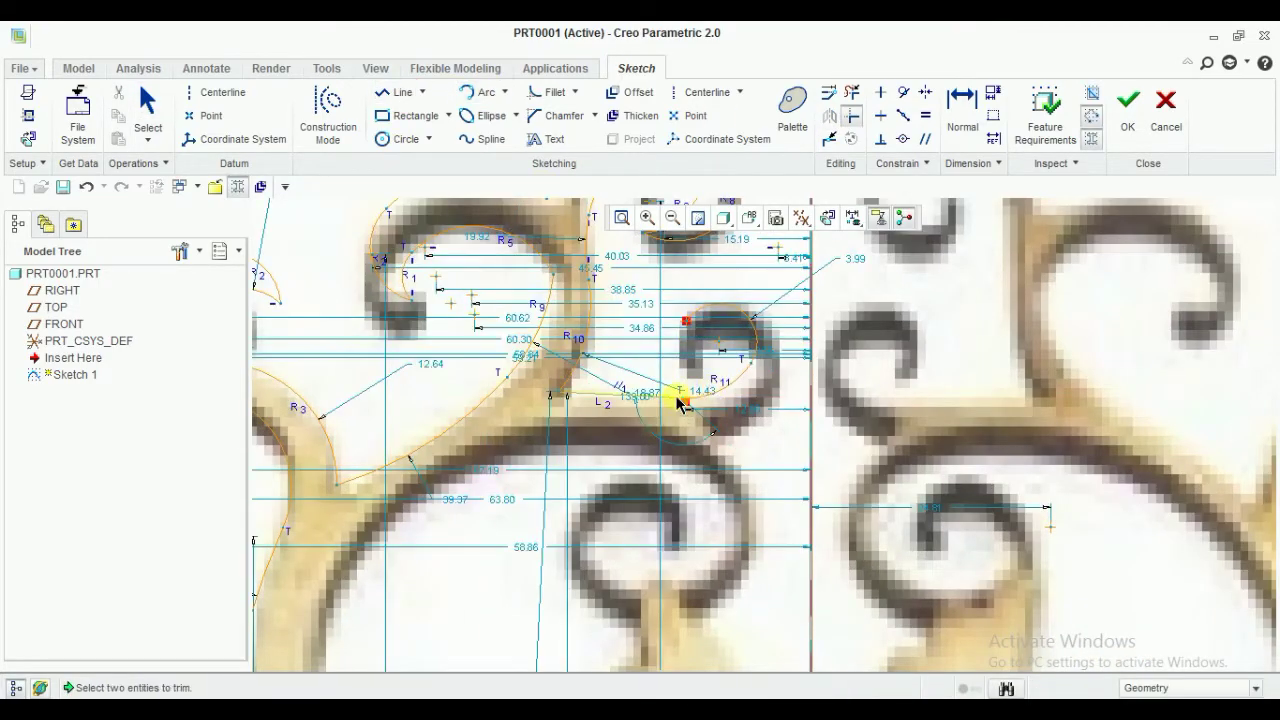
{"action": "scroll", "coordinate": [686, 409], "scroll_direction": "up", "scroll_amount": 2}
{"action": "scroll", "coordinate": [622, 308], "scroll_direction": "down", "scroll_amount": 1}
{"action": "scroll", "coordinate": [690, 377], "scroll_direction": "up", "scroll_amount": 3}
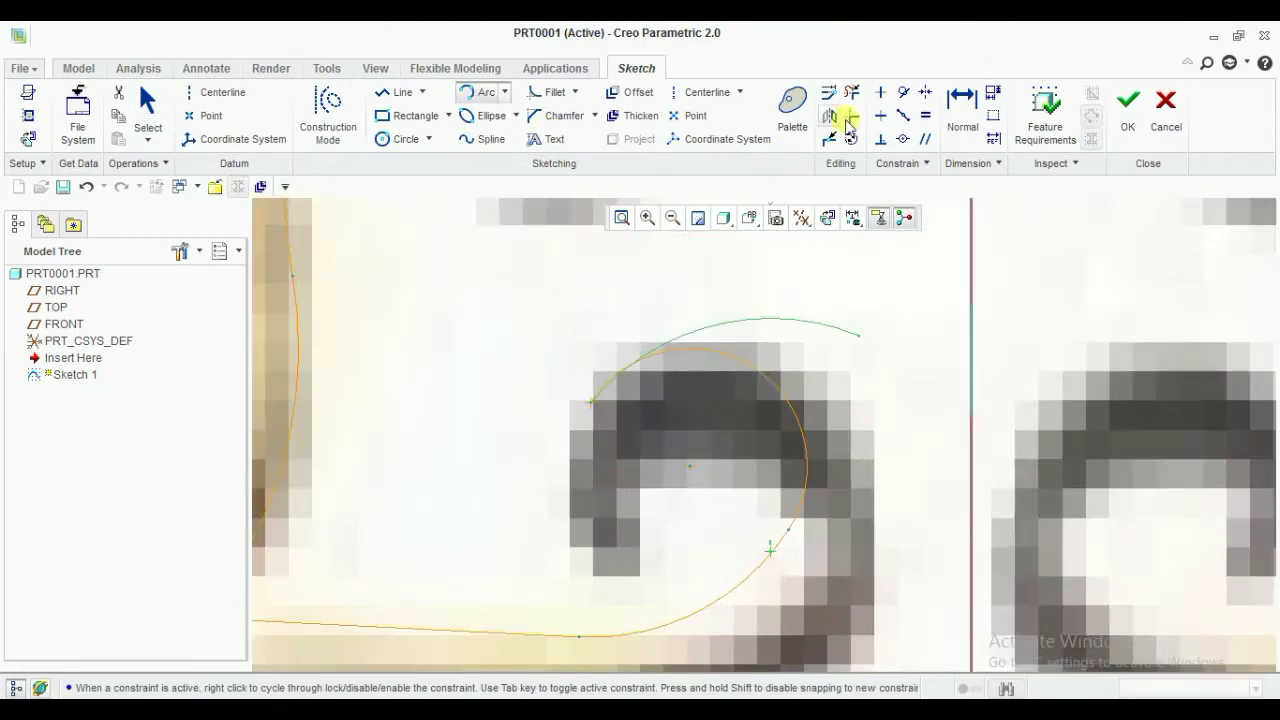
{"action": "left_click", "coordinate": [866, 370]}
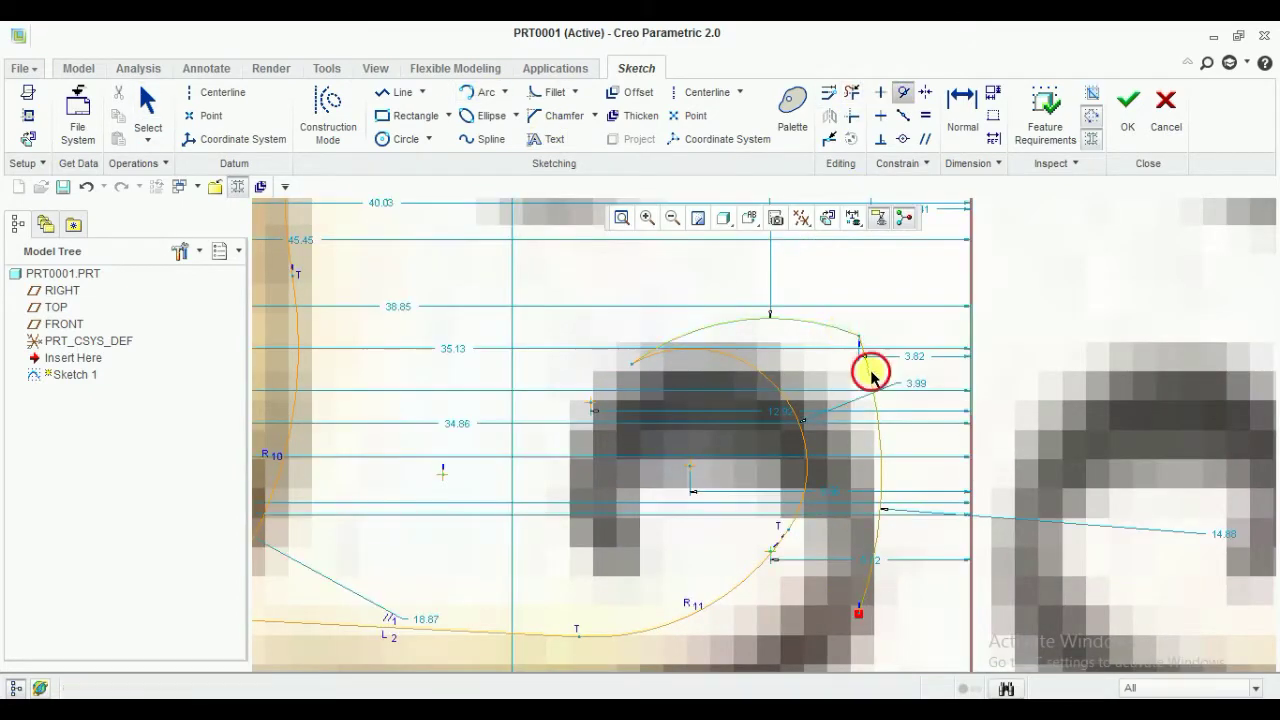
{"action": "scroll", "coordinate": [866, 370], "scroll_direction": "down", "scroll_amount": 3}
{"action": "middle_click", "coordinate": [886, 586]}
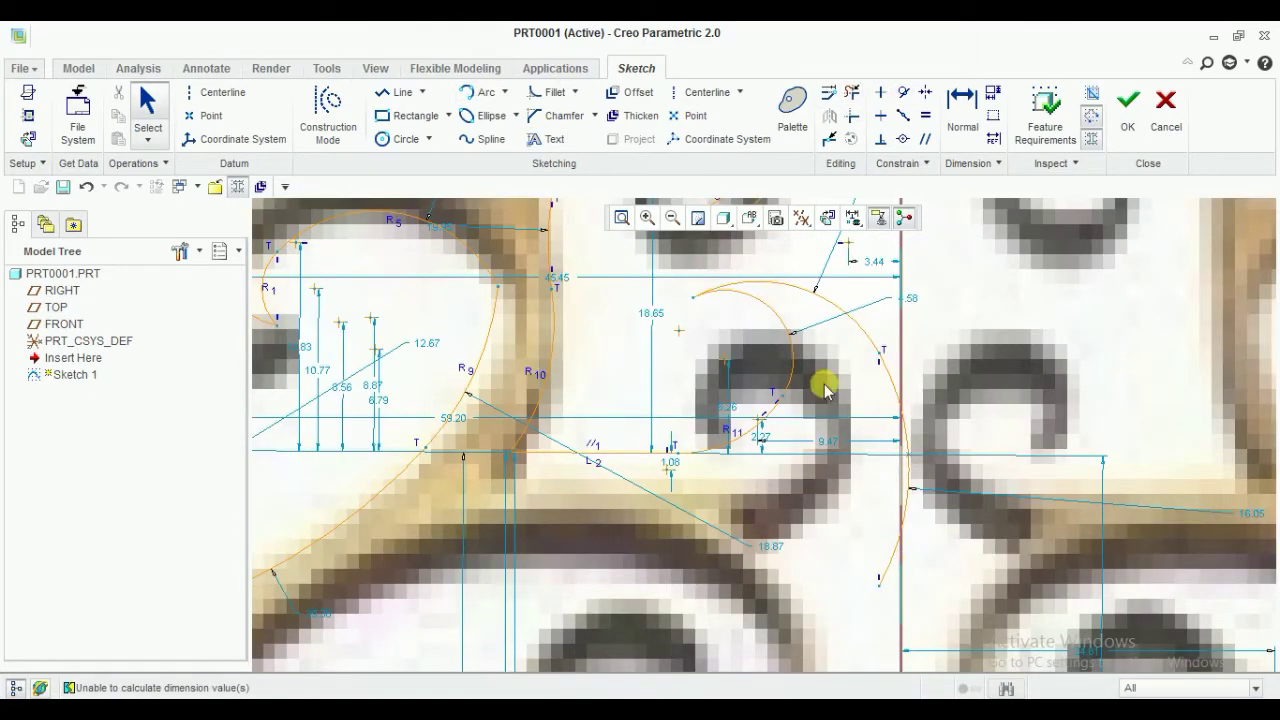
Start another arc from the previous arc's end and zoom out to check the whole tree
{"action": "left_click", "coordinate": [908, 440]}
{"action": "scroll", "coordinate": [872, 337], "scroll_direction": "up", "scroll_amount": 2}
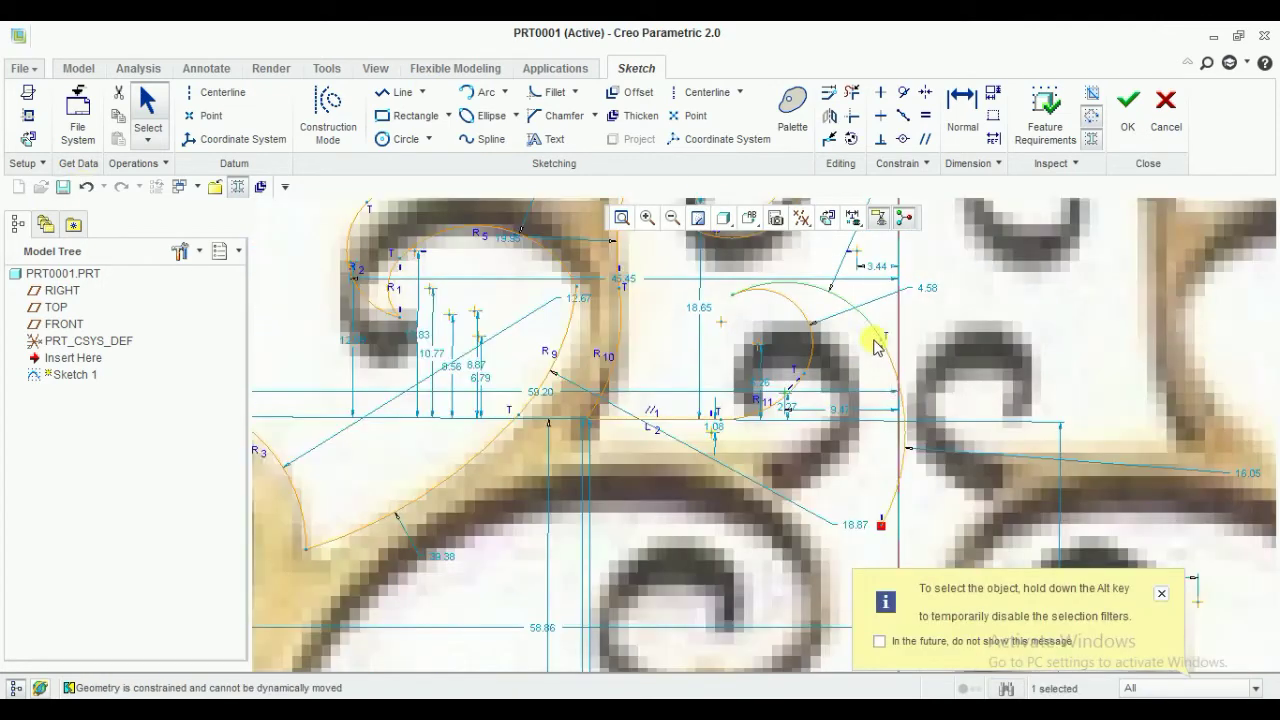
{"action": "key", "text": "l"}
{"action": "key", "text": "a"}
{"action": "left_click", "coordinate": [698, 267]}
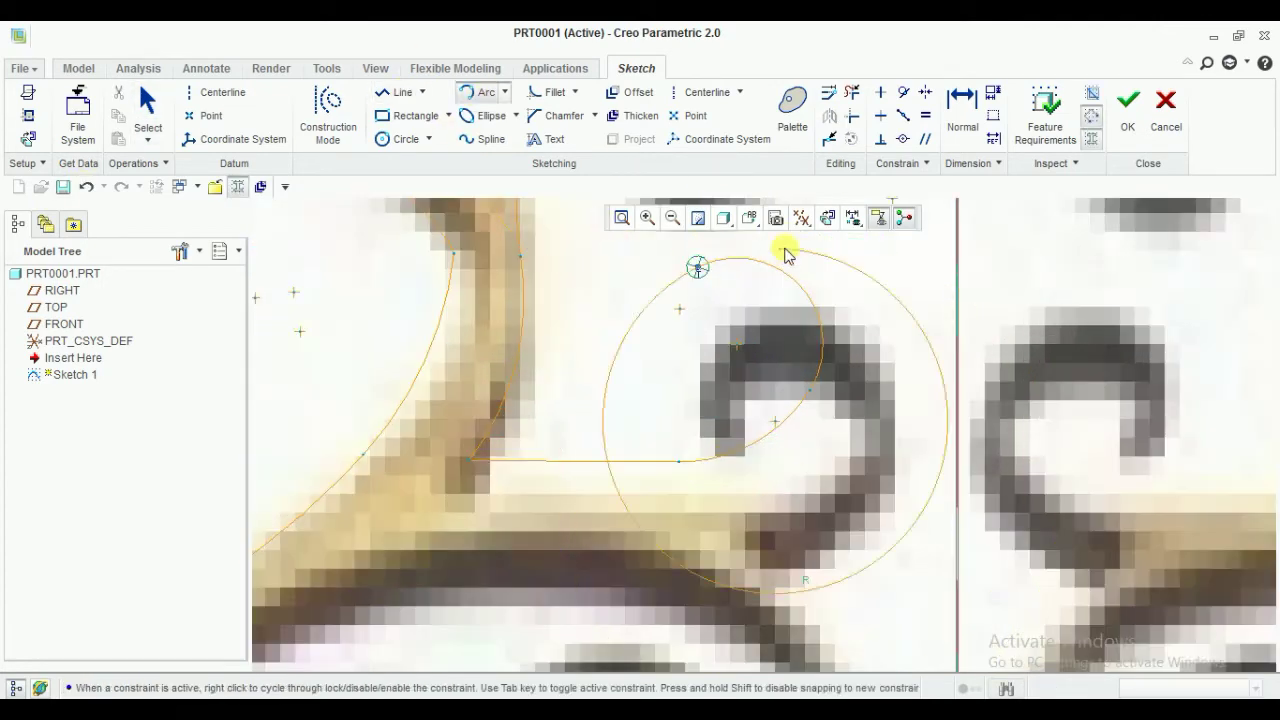
{"action": "scroll", "coordinate": [851, 389], "scroll_direction": "up", "scroll_amount": 2}
{"action": "scroll", "coordinate": [866, 467], "scroll_direction": "down", "scroll_amount": 2}
{"action": "scroll", "coordinate": [829, 457], "scroll_direction": "down", "scroll_amount": 1}
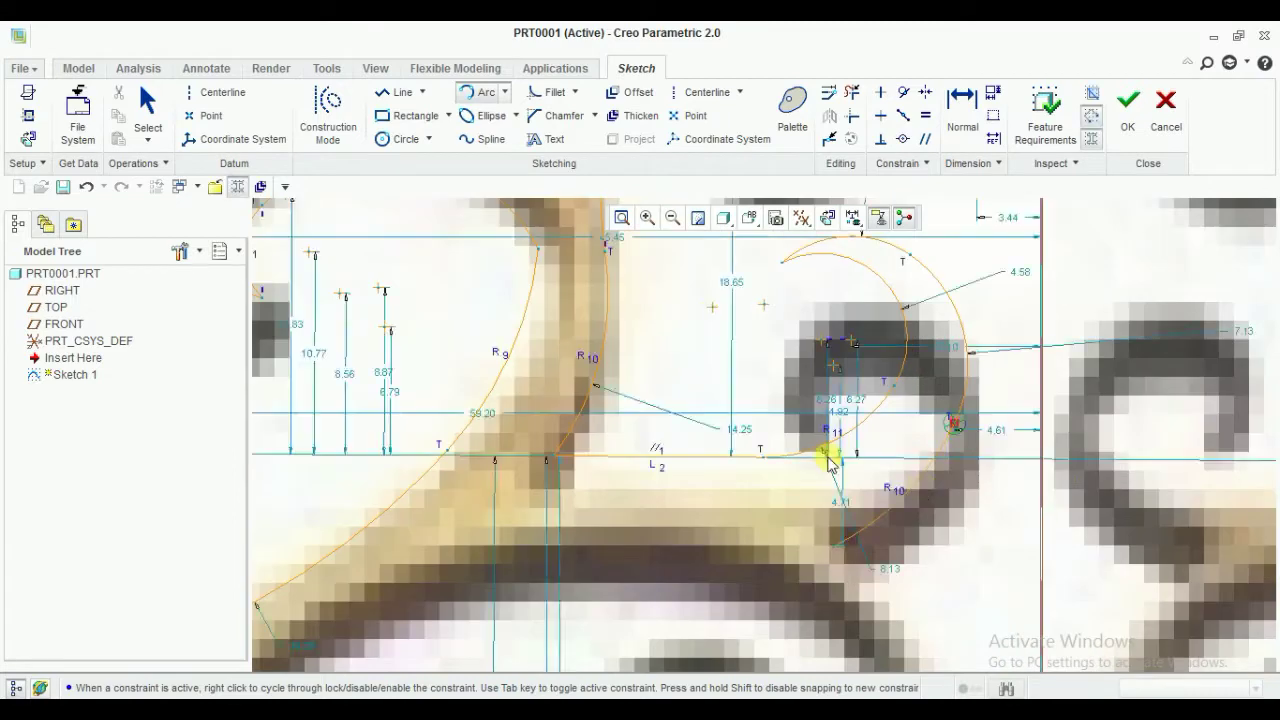
{"action": "scroll", "coordinate": [986, 466], "scroll_direction": "up", "scroll_amount": 2}
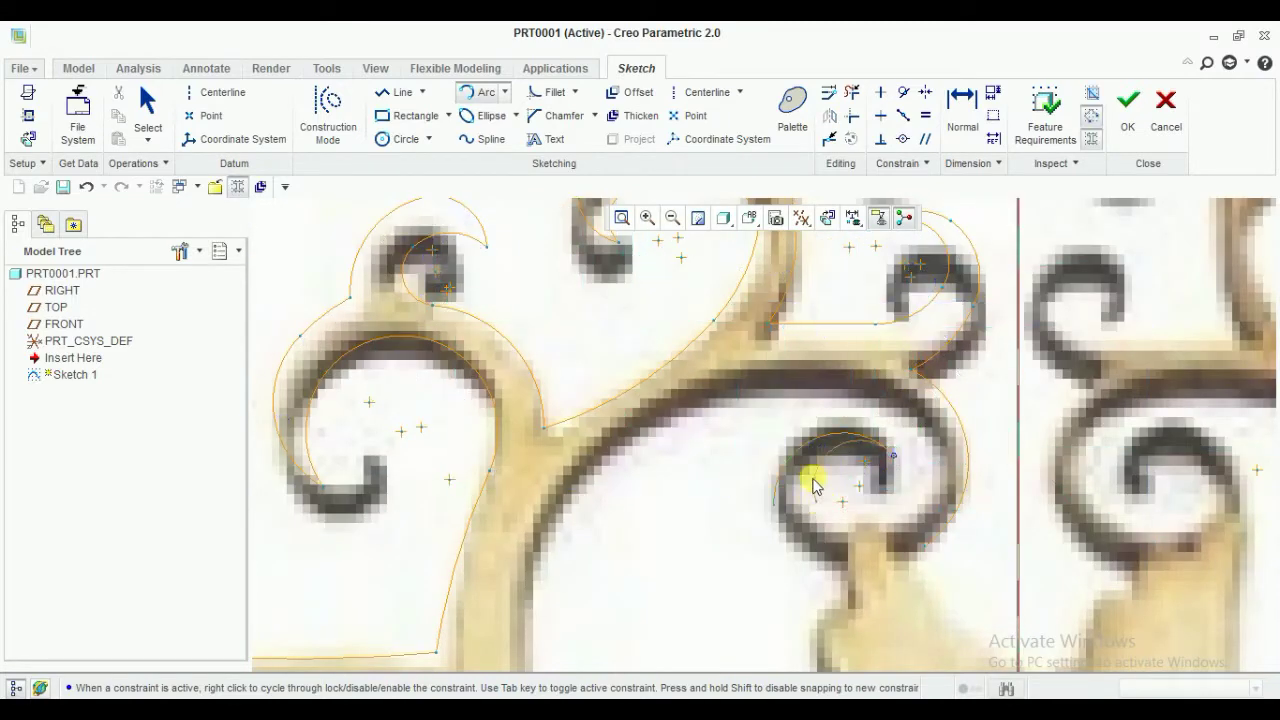
{"action": "scroll", "coordinate": [790, 485], "scroll_direction": "down", "scroll_amount": 2}
{"action": "scroll", "coordinate": [980, 563], "scroll_direction": "up", "scroll_amount": 2}
{"action": "scroll", "coordinate": [871, 551], "scroll_direction": "down", "scroll_amount": 2}
{"action": "scroll", "coordinate": [938, 570], "scroll_direction": "up", "scroll_amount": 2}
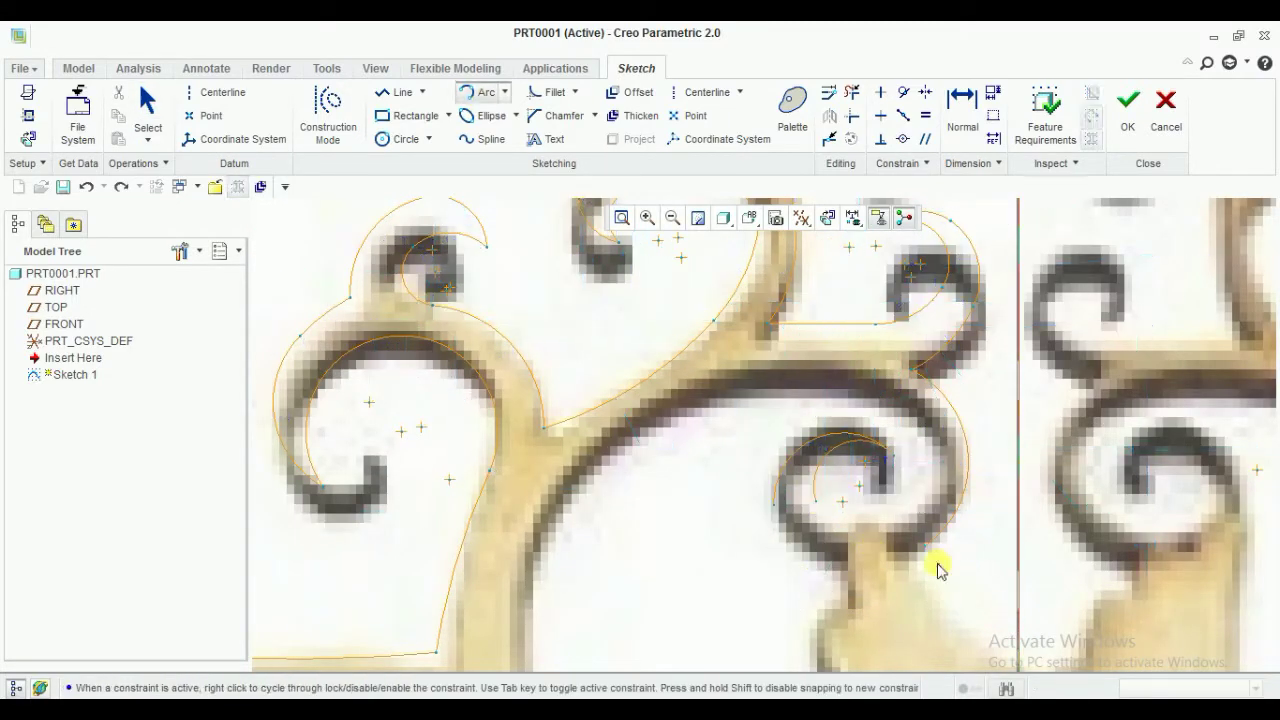
{"action": "scroll", "coordinate": [938, 570], "scroll_direction": "down", "scroll_amount": 2}
{"action": "scroll", "coordinate": [700, 400], "scroll_direction": "down", "scroll_amount": 1}
{"action": "scroll", "coordinate": [786, 523], "scroll_direction": "down", "scroll_amount": 2}
{"action": "scroll", "coordinate": [612, 348], "scroll_direction": "up", "scroll_amount": 3}
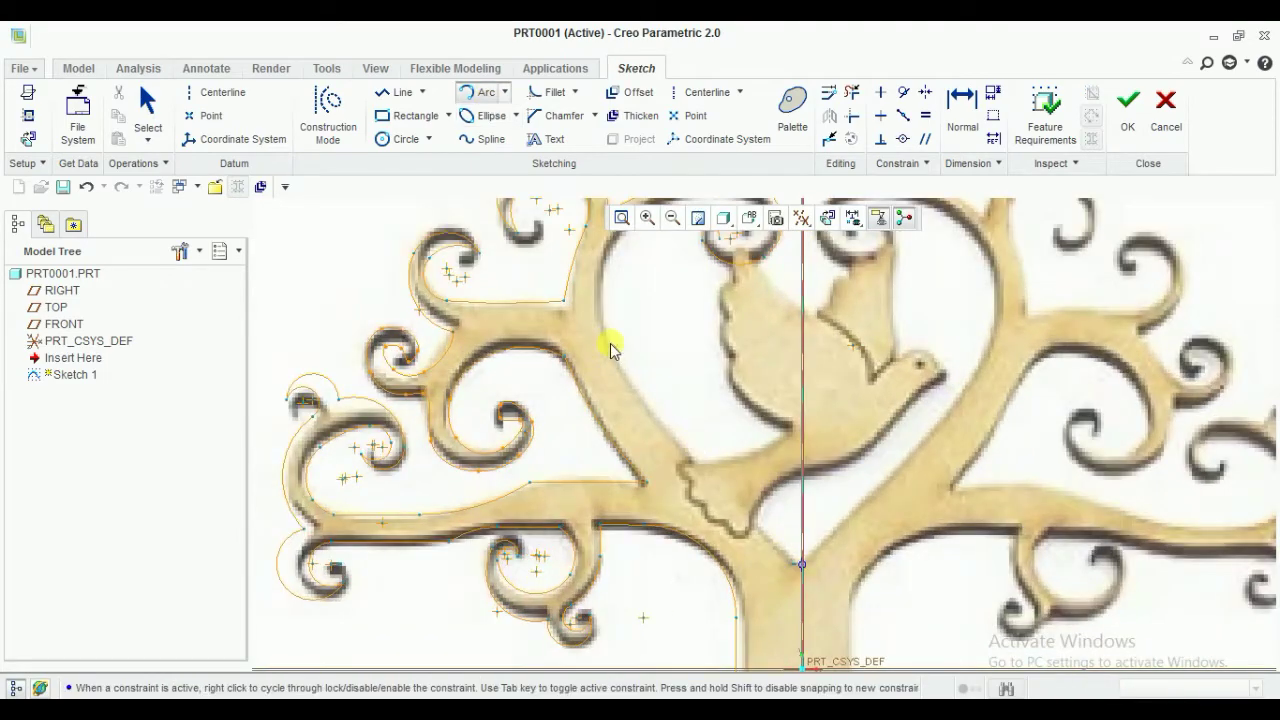
{"action": "scroll", "coordinate": [694, 314], "scroll_direction": "down", "scroll_amount": 3}
{"action": "scroll", "coordinate": [689, 423], "scroll_direction": "up", "scroll_amount": 2}
{"action": "scroll", "coordinate": [800, 410], "scroll_direction": "up", "scroll_amount": 3}
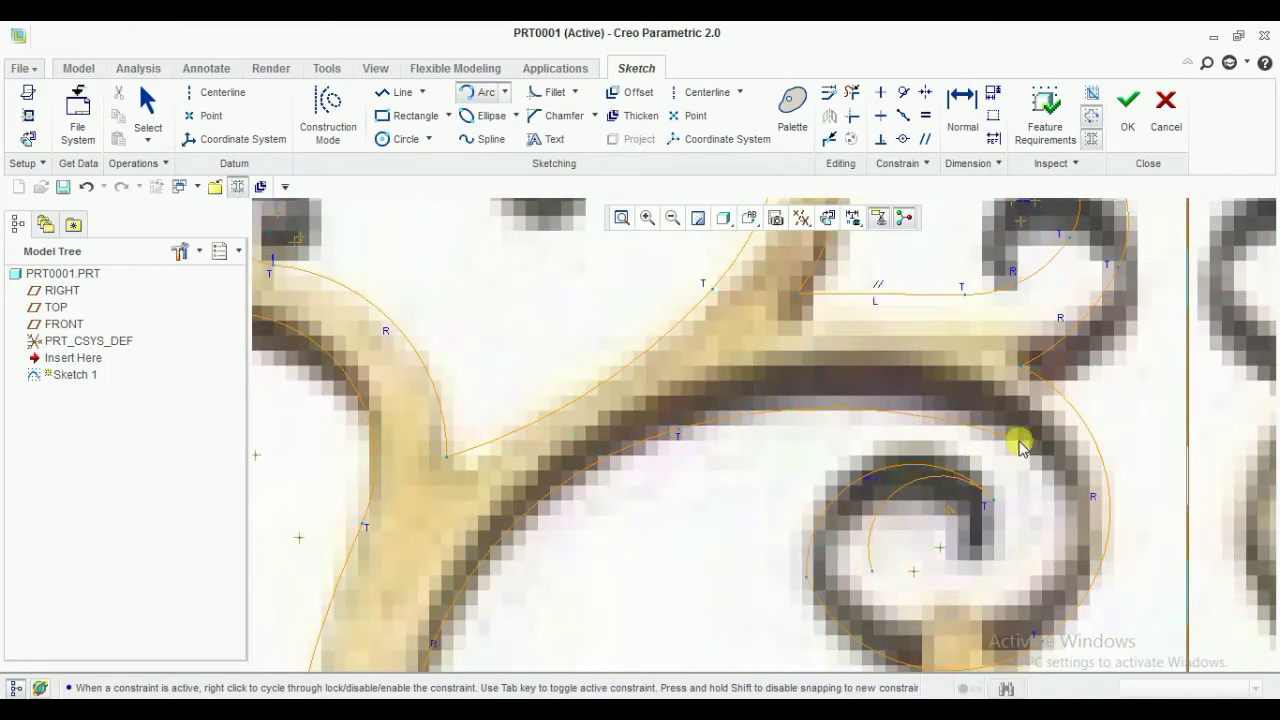
{"action": "scroll", "coordinate": [1020, 445], "scroll_direction": "down", "scroll_amount": 1}
{"action": "scroll", "coordinate": [1080, 500], "scroll_direction": "up", "scroll_amount": 2}
Box-select the traced left-half entities and mirror them across the vertical centre line
{"action": "middle_click", "coordinate": [865, 519]}
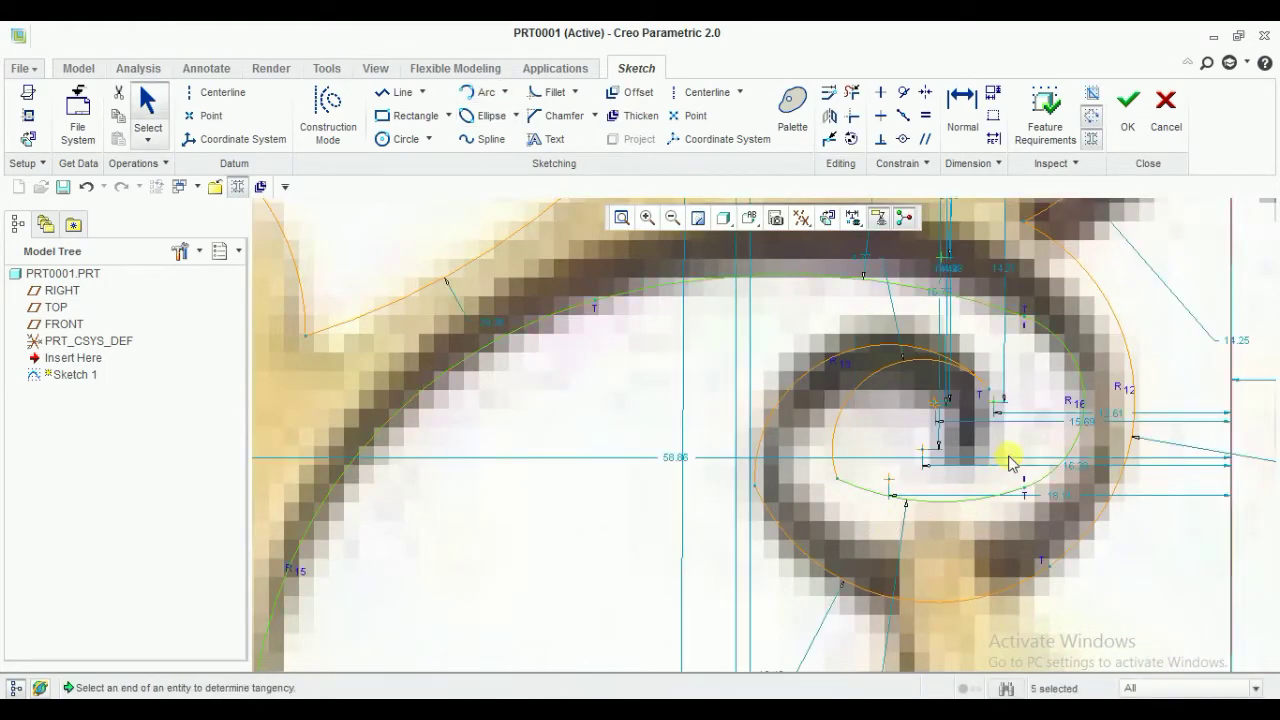
{"action": "scroll", "coordinate": [1006, 451], "scroll_direction": "down", "scroll_amount": 2}
{"action": "scroll", "coordinate": [851, 509], "scroll_direction": "down", "scroll_amount": 2}
{"action": "scroll", "coordinate": [834, 509], "scroll_direction": "down", "scroll_amount": 1}
{"action": "scroll", "coordinate": [818, 501], "scroll_direction": "down", "scroll_amount": 2}
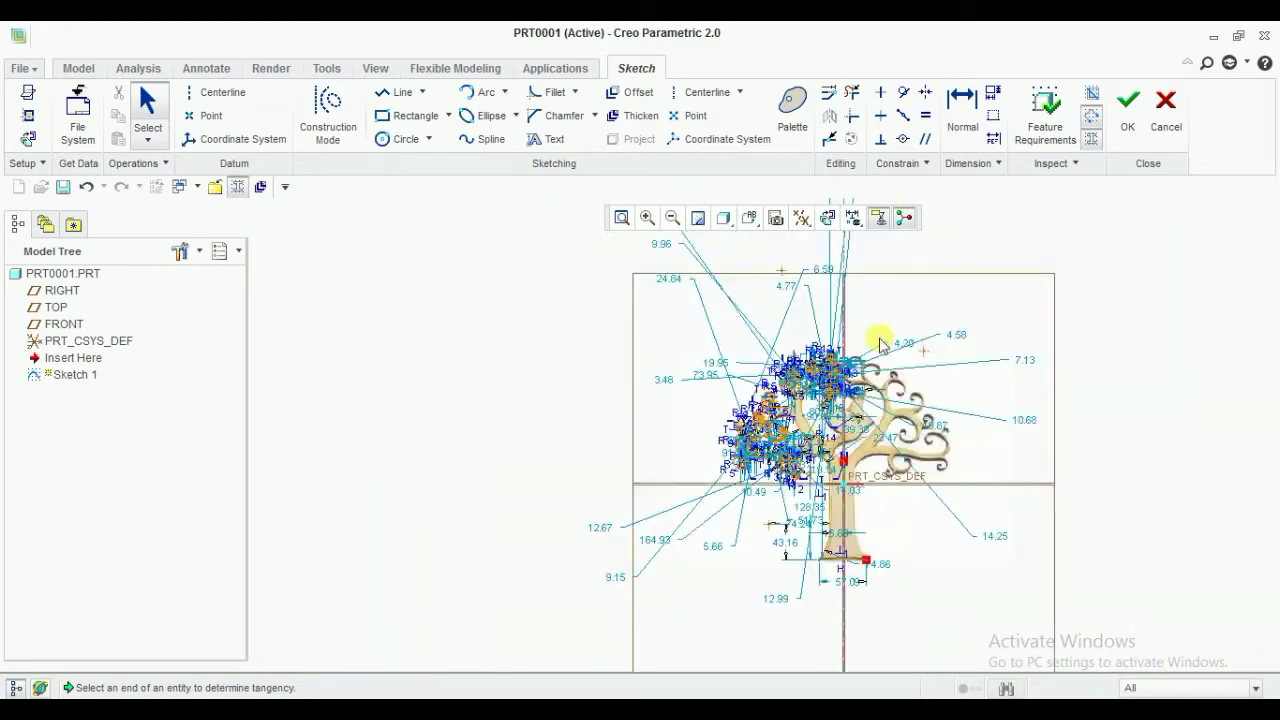
{"action": "left_click_drag", "start_coordinate": [880, 337], "coordinate": [694, 491]}
{"action": "scroll", "coordinate": [894, 523], "scroll_direction": "up", "scroll_amount": 2}
{"action": "left_click", "coordinate": [876, 216]}
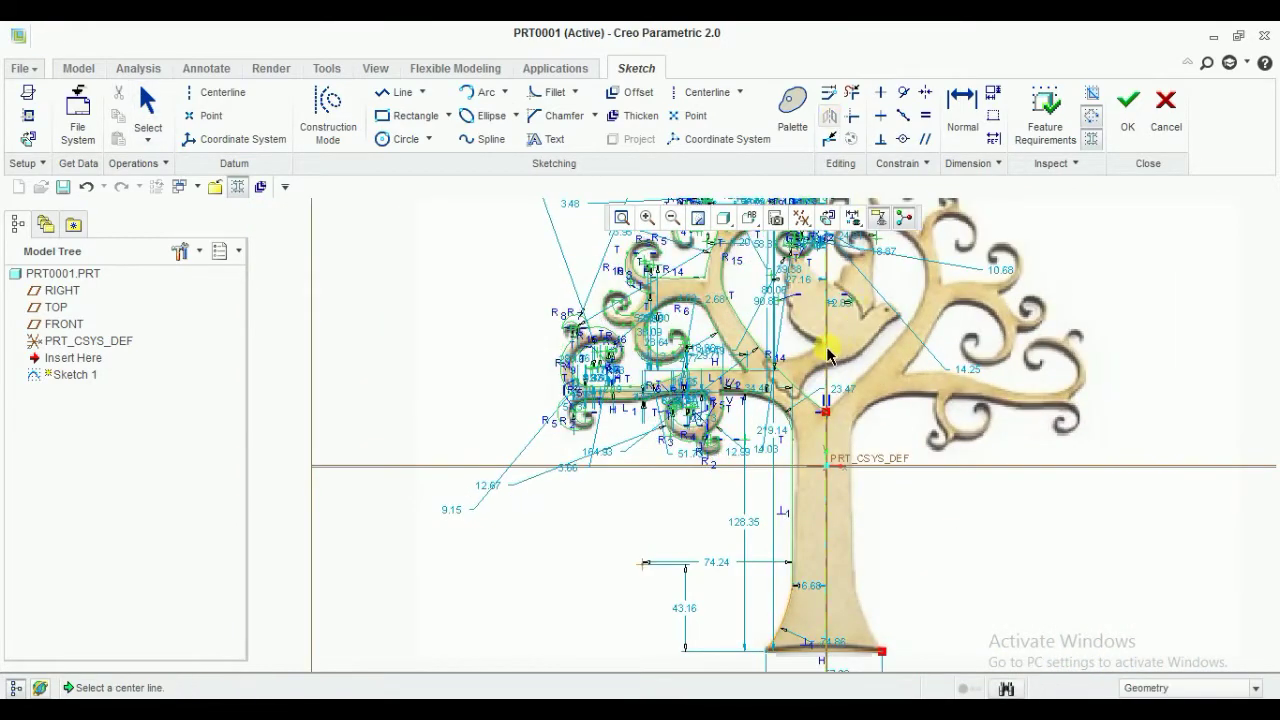
{"action": "left_click", "coordinate": [828, 360]}
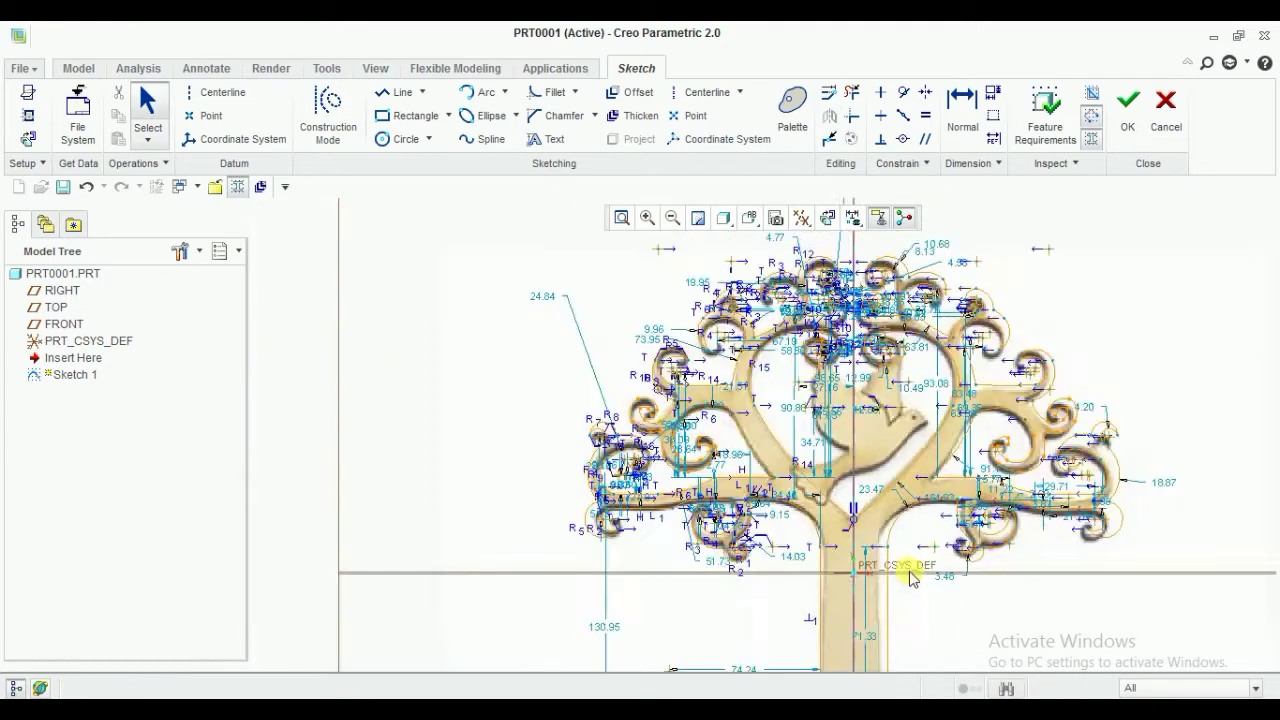
Begin an arc at the trunk's right edge
{"action": "left_click", "coordinate": [481, 92]}
{"action": "scroll", "coordinate": [896, 596], "scroll_direction": "up", "scroll_amount": 3}
{"action": "left_click", "coordinate": [844, 469]}
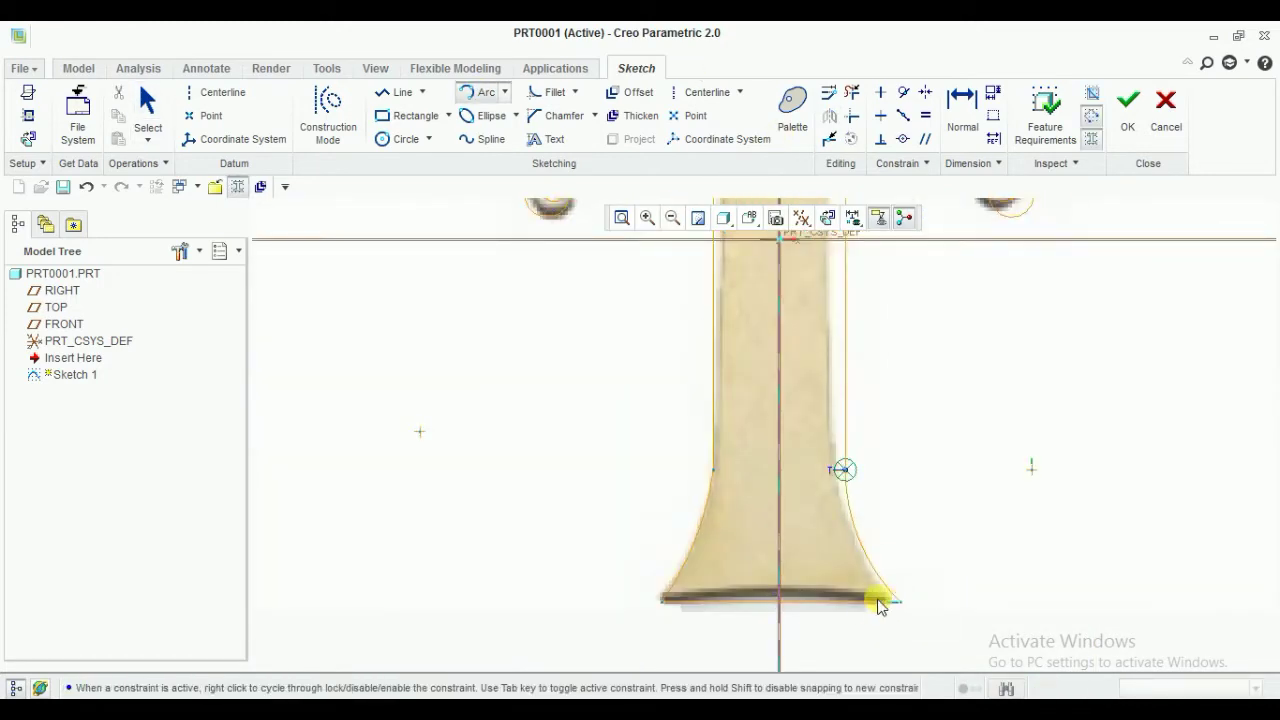
End the trunk's flared right arc at the bottom-right corner and draw the straight base line
{"action": "left_click", "coordinate": [900, 600]}
{"action": "middle_click", "coordinate": [900, 600]}
{"action": "scroll", "coordinate": [902, 599], "scroll_direction": "up", "scroll_amount": 2}
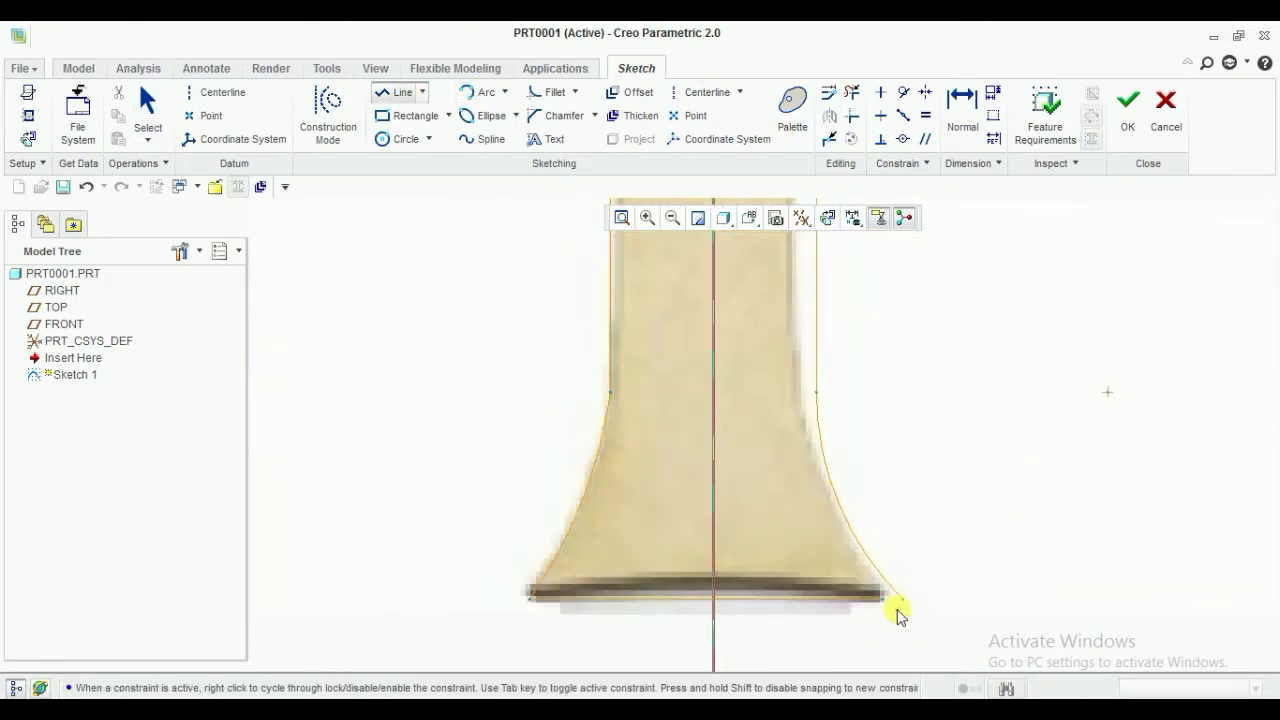
{"action": "scroll", "coordinate": [903, 598], "scroll_direction": "up", "scroll_amount": 2}
{"action": "left_click", "coordinate": [905, 595]}
{"action": "middle_click", "coordinate": [906, 615]}
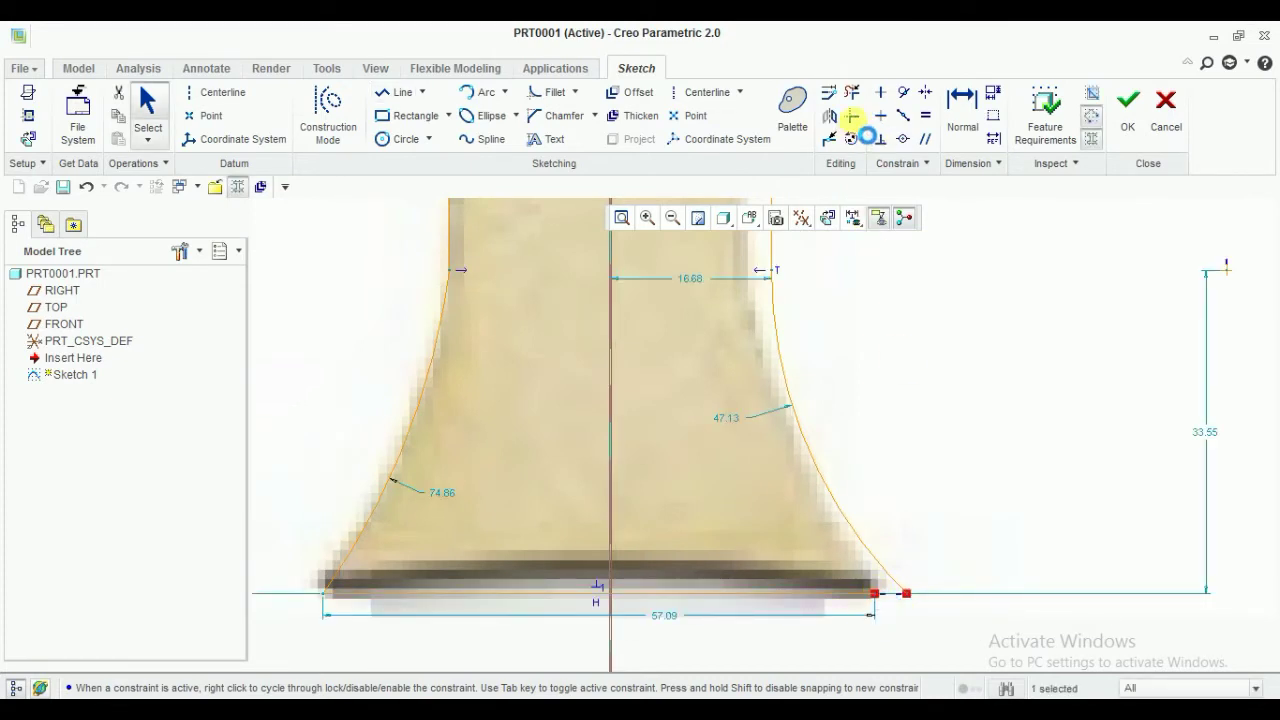
{"action": "left_click", "coordinate": [395, 92]}
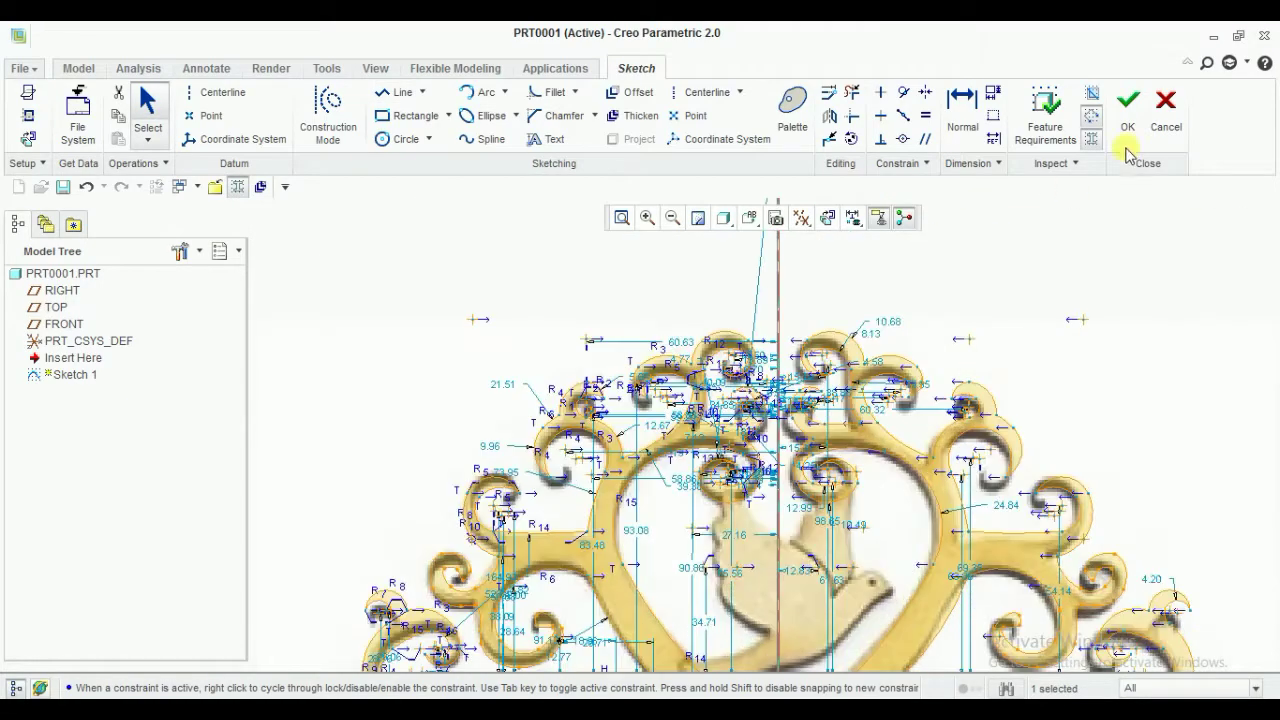
Start Sketch 2 with the TOP plane as reference and frame the whole dove
{"action": "left_click", "coordinate": [815, 571]}
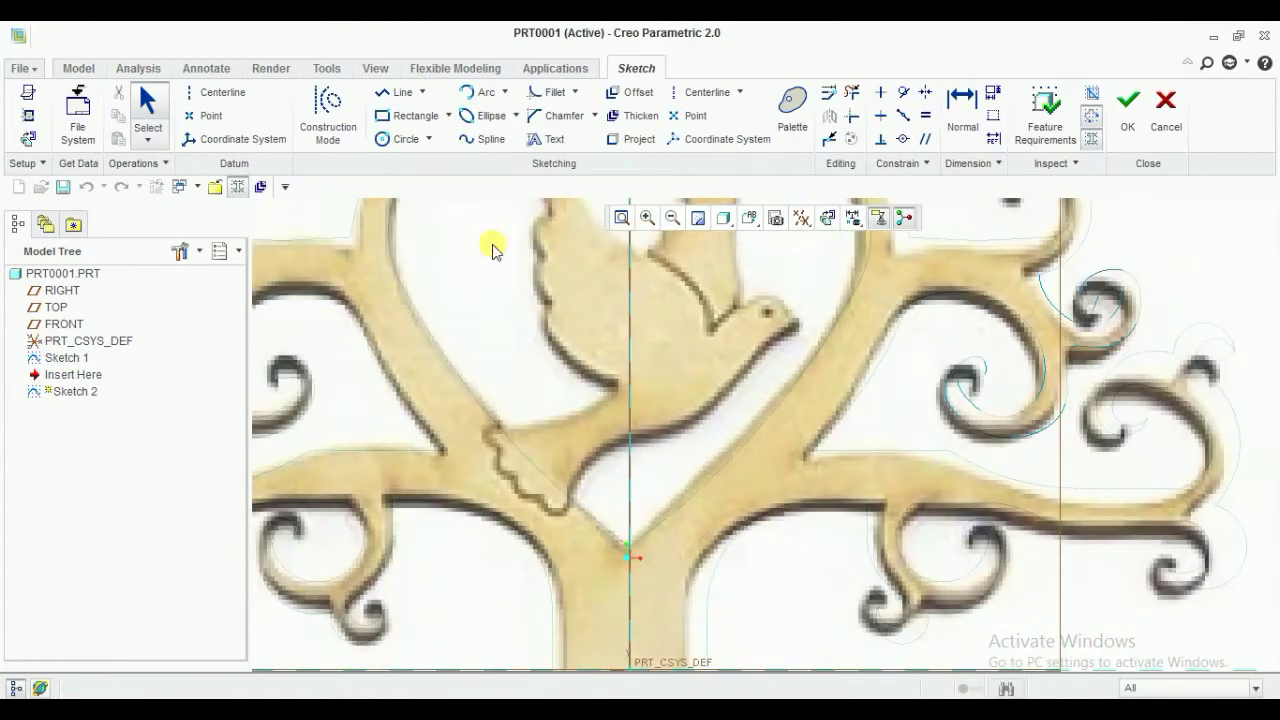
{"action": "scroll", "coordinate": [494, 348], "scroll_direction": "down", "scroll_amount": 3}
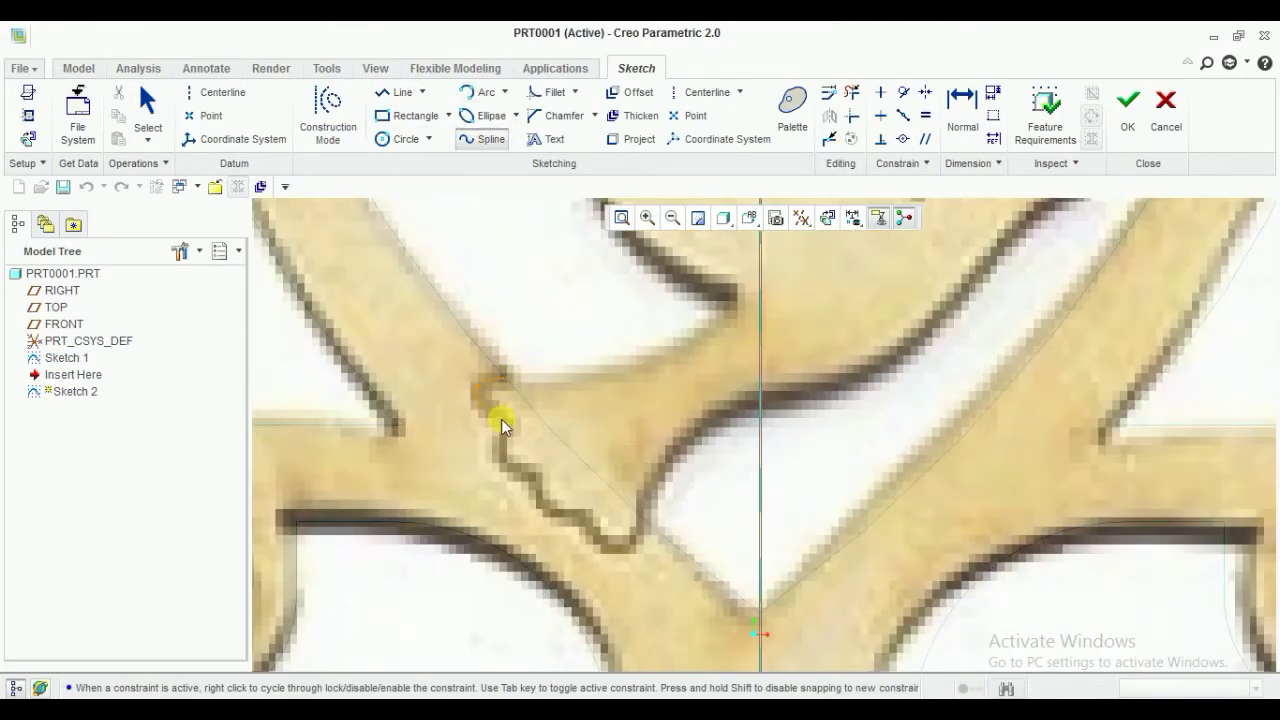
{"action": "scroll", "coordinate": [638, 530], "scroll_direction": "up", "scroll_amount": 3}
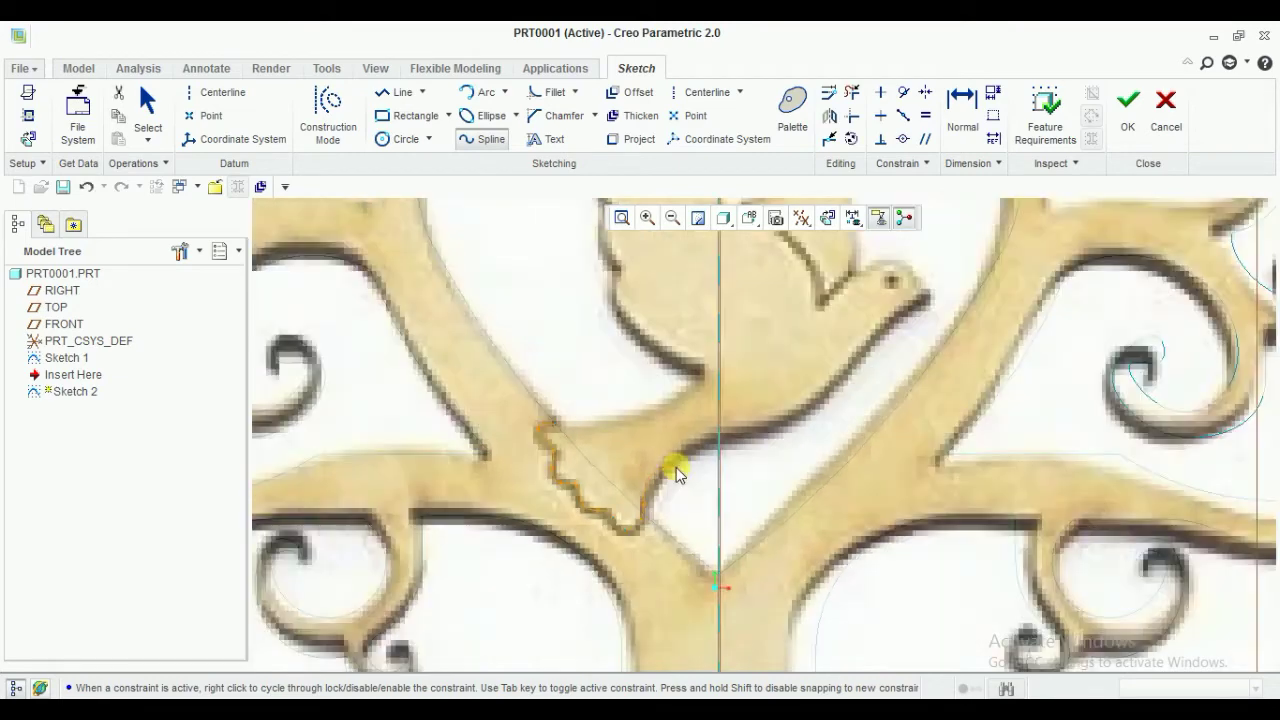
{"action": "scroll", "coordinate": [686, 457], "scroll_direction": "down", "scroll_amount": 2}
{"action": "scroll", "coordinate": [927, 303], "scroll_direction": "up", "scroll_amount": 3}
{"action": "scroll", "coordinate": [903, 291], "scroll_direction": "down", "scroll_amount": 5}
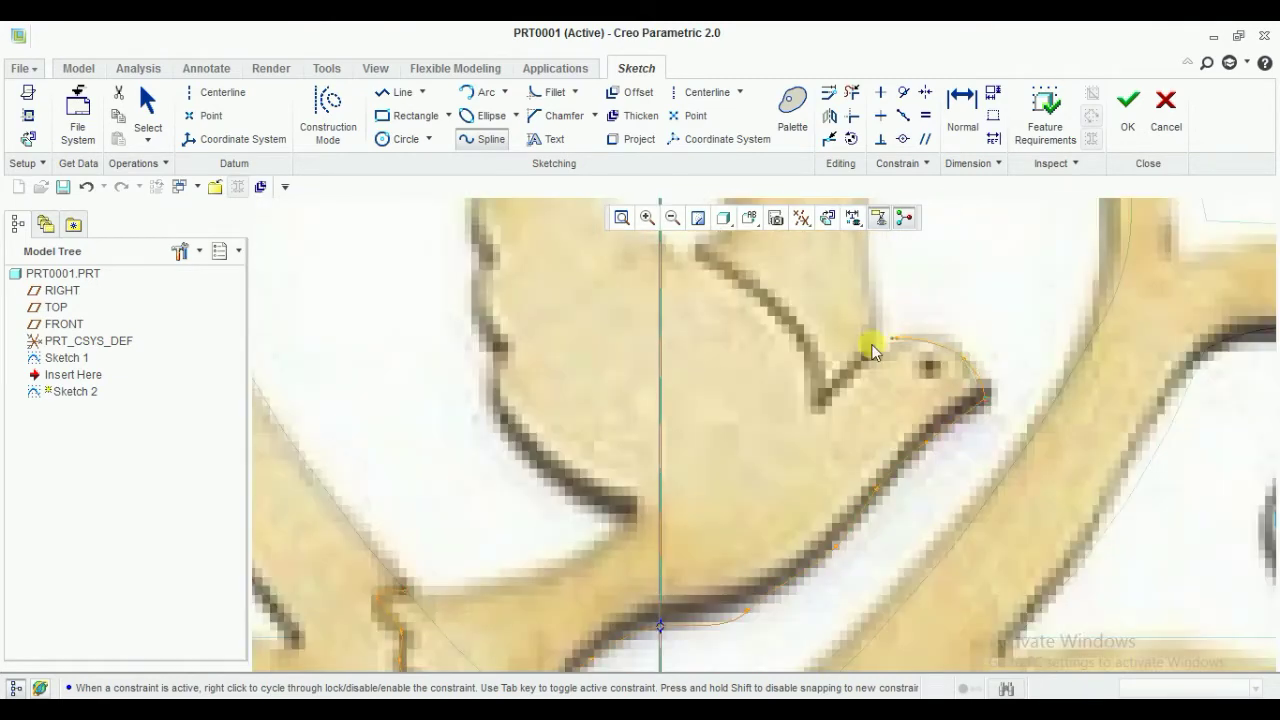
{"action": "left_click", "coordinate": [620, 218]}
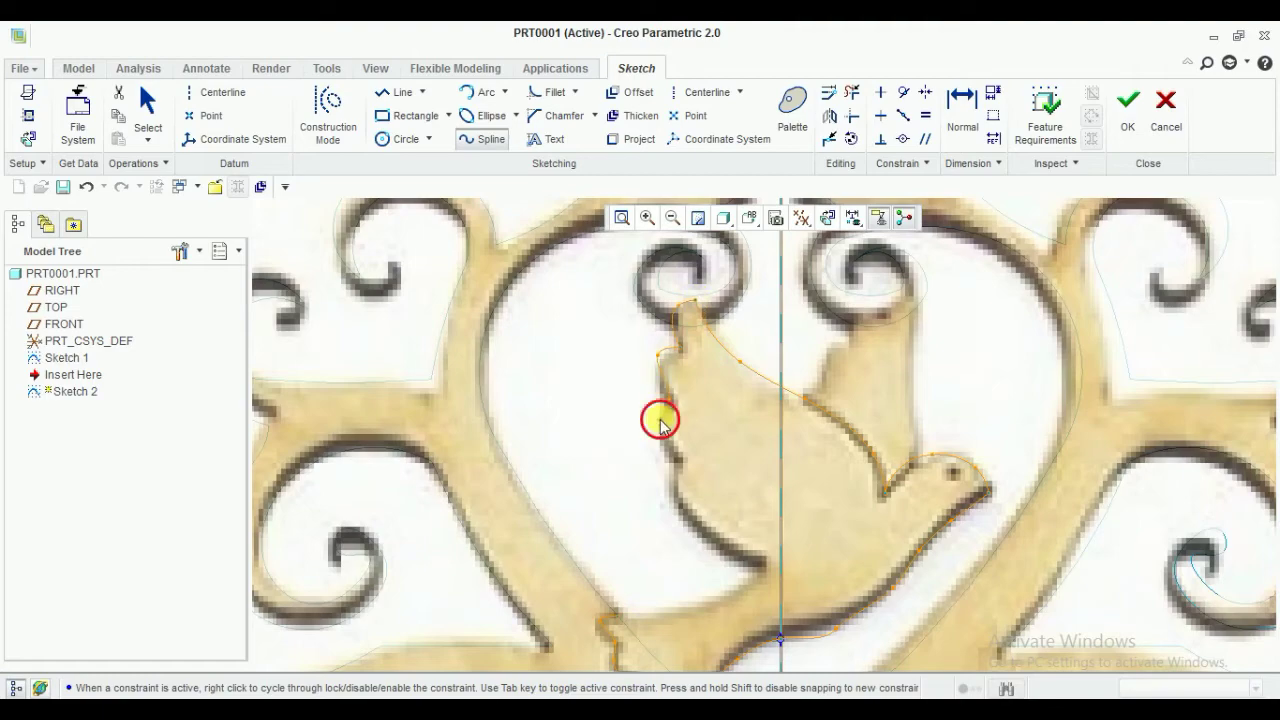
{"action": "scroll", "coordinate": [755, 572], "scroll_direction": "down", "scroll_amount": 2}
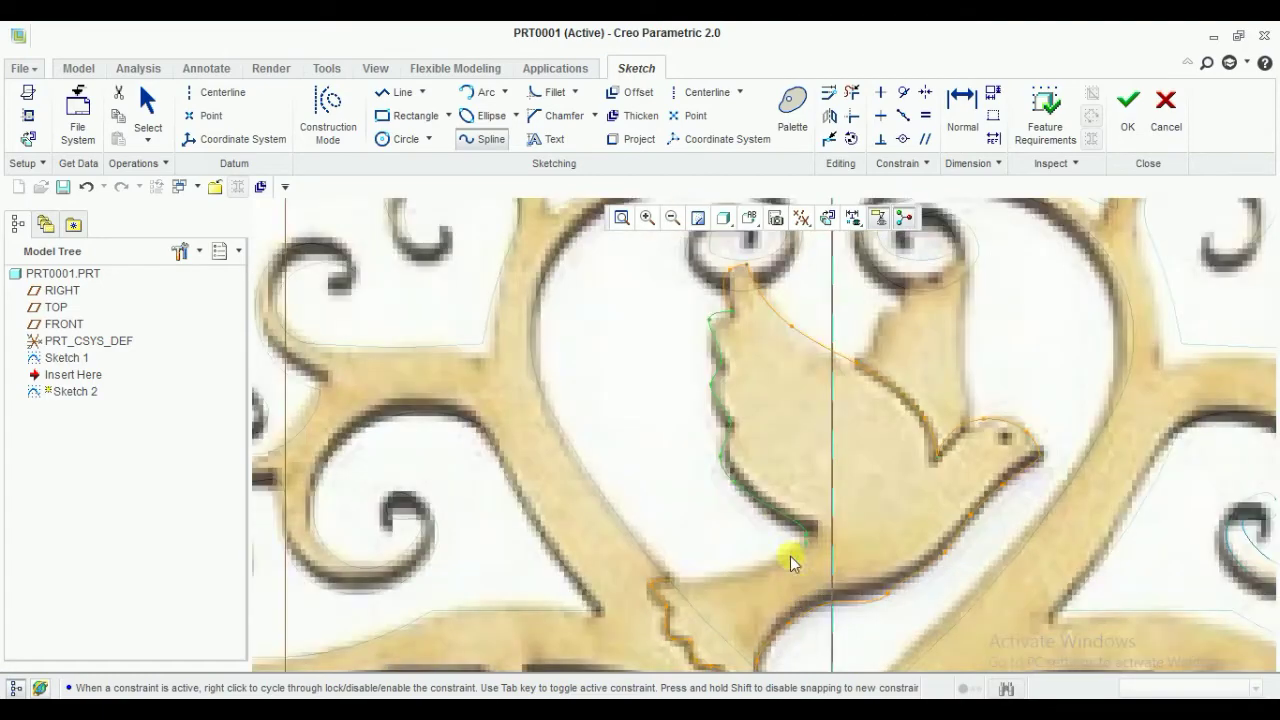
{"action": "scroll", "coordinate": [755, 568], "scroll_direction": "down", "scroll_amount": 3}
{"action": "scroll", "coordinate": [708, 566], "scroll_direction": "up", "scroll_amount": 3}
Trace the dove's outline with spline curves around its head
{"action": "middle_click", "coordinate": [708, 566]}
{"action": "scroll", "coordinate": [708, 566], "scroll_direction": "down", "scroll_amount": 2}
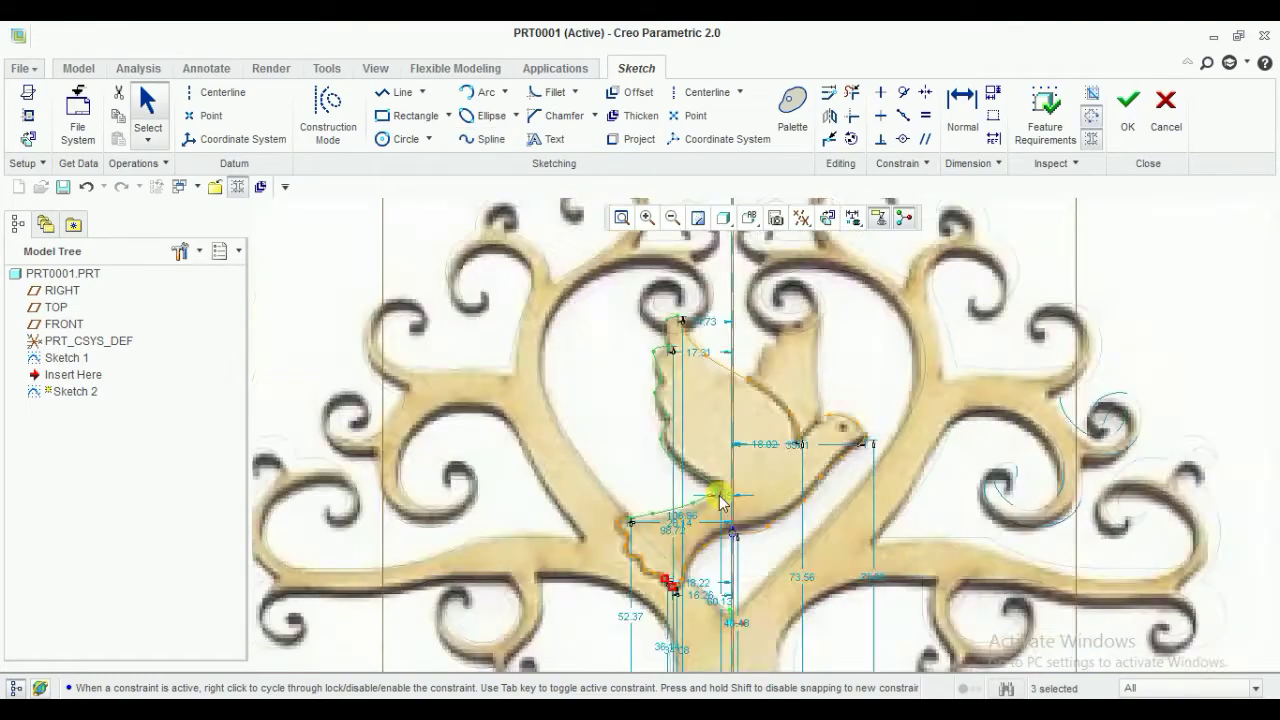
{"action": "scroll", "coordinate": [712, 565], "scroll_direction": "down", "scroll_amount": 3}
{"action": "scroll", "coordinate": [716, 565], "scroll_direction": "up", "scroll_amount": 2}
{"action": "scroll", "coordinate": [748, 563], "scroll_direction": "up", "scroll_amount": 3}
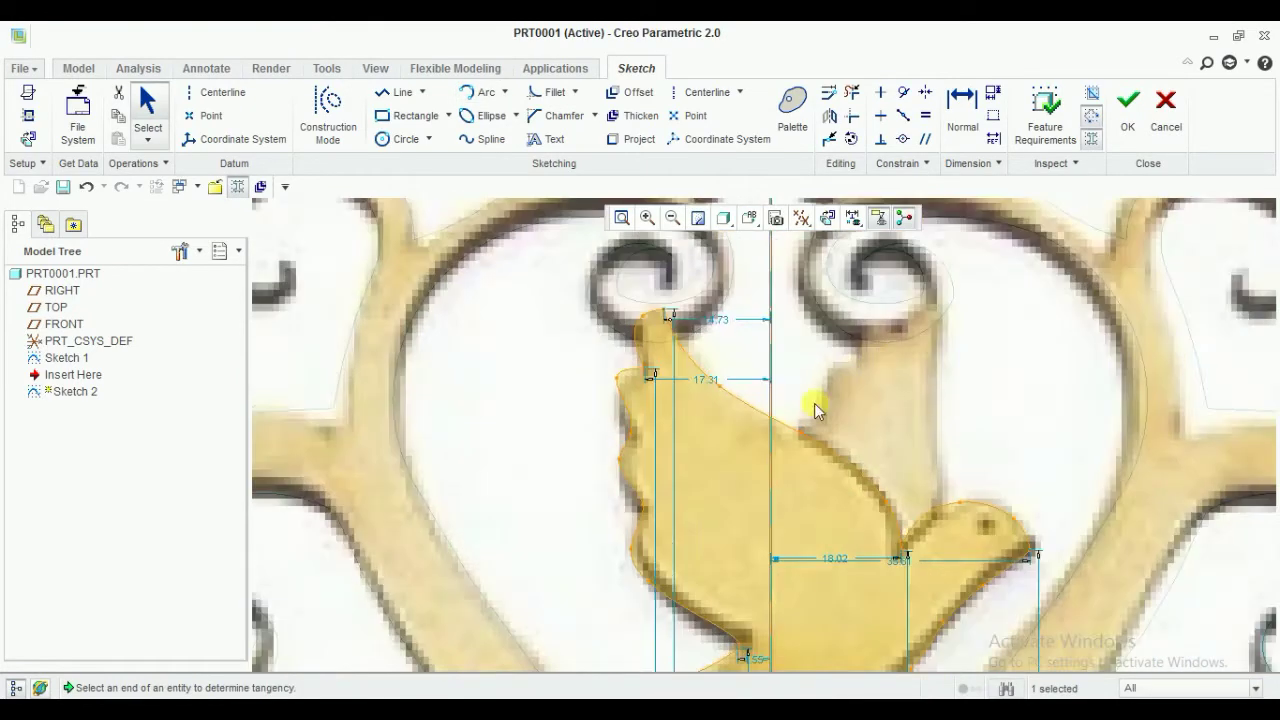
{"action": "scroll", "coordinate": [838, 456], "scroll_direction": "down", "scroll_amount": 3}
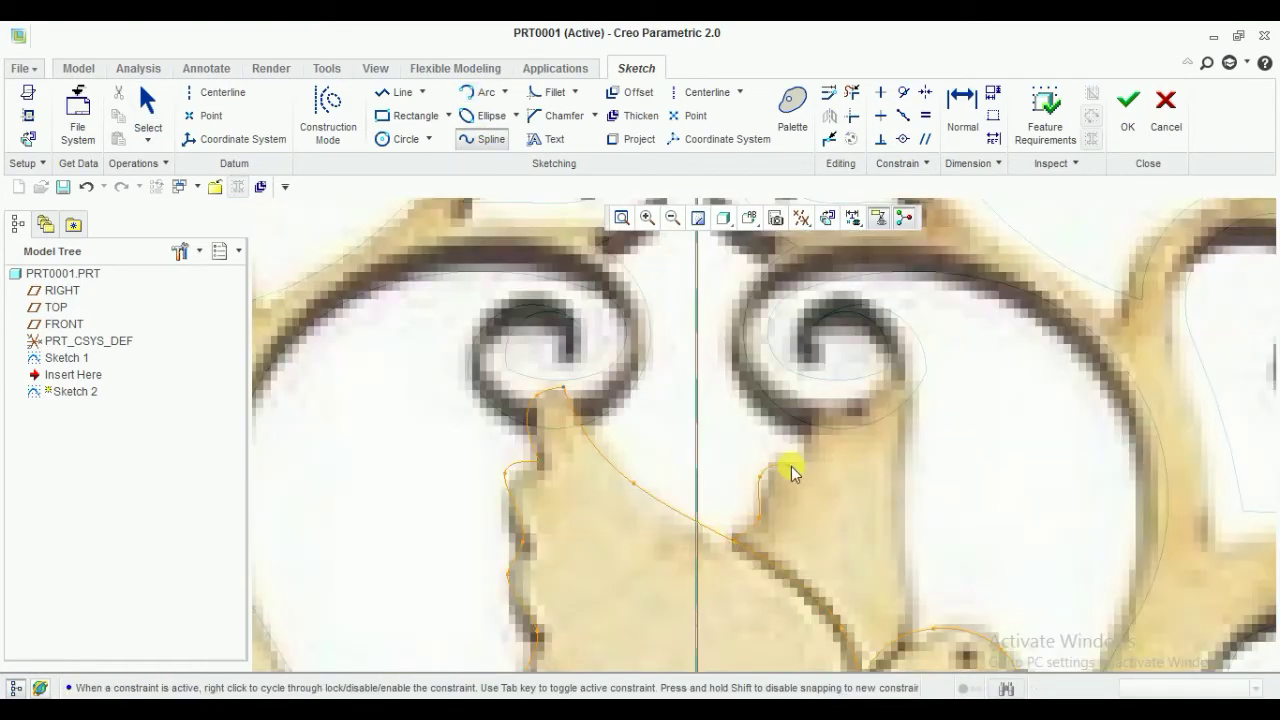
{"action": "left_click", "coordinate": [832, 413]}
{"action": "left_click", "coordinate": [862, 385]}
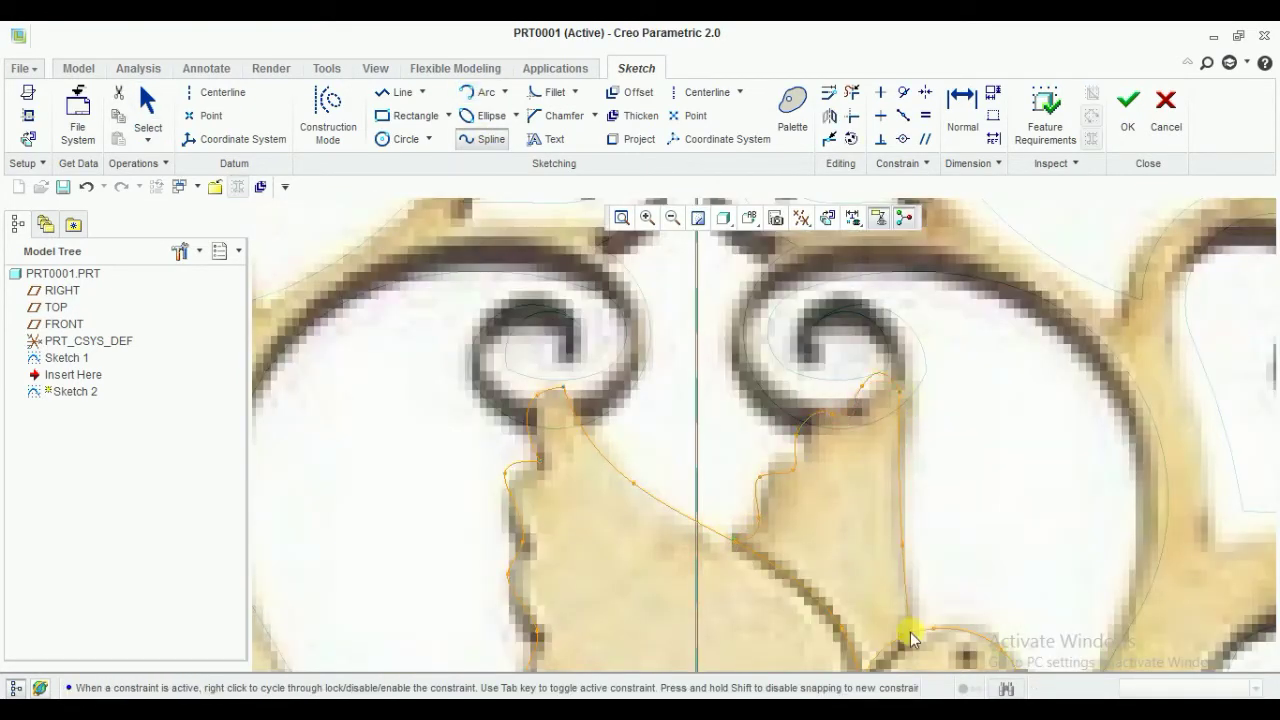
Trim the excess curve segments with Delete Segment, then resume tracing the dove
{"action": "left_click", "coordinate": [851, 92]}
{"action": "scroll", "coordinate": [923, 437], "scroll_direction": "down", "scroll_amount": 2}
{"action": "scroll", "coordinate": [943, 449], "scroll_direction": "up", "scroll_amount": 1}
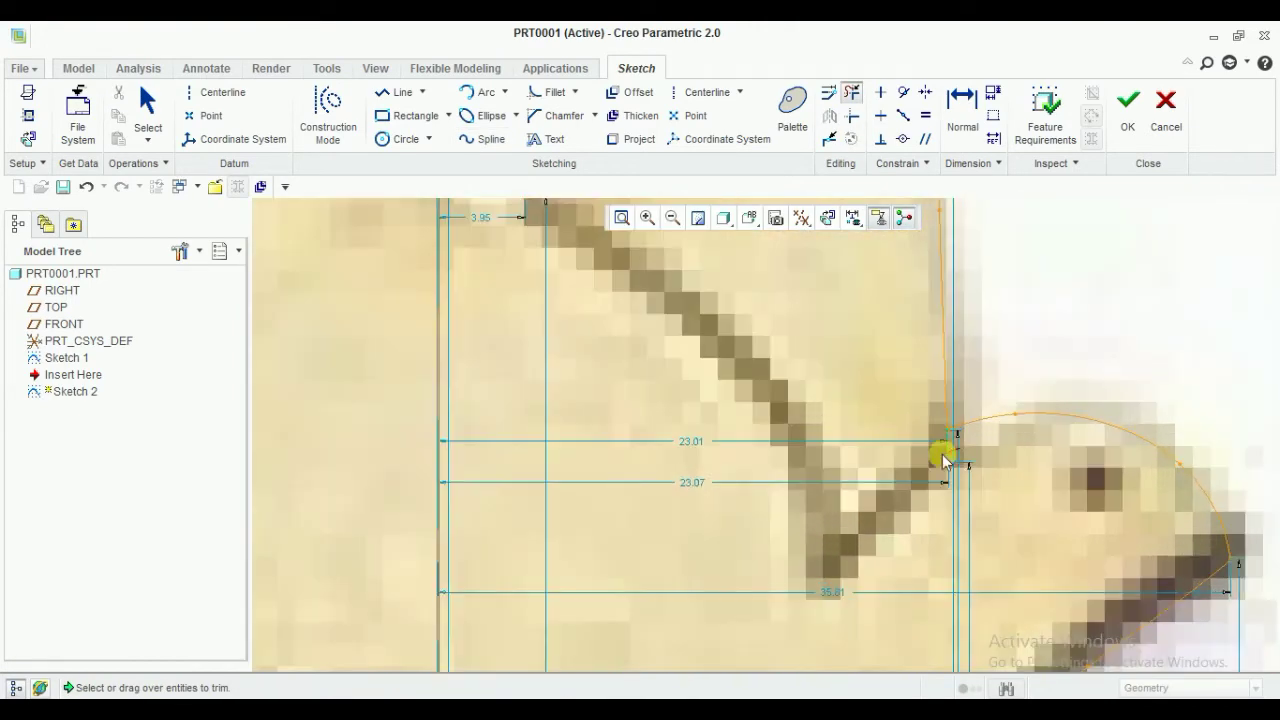
{"action": "scroll", "coordinate": [700, 383], "scroll_direction": "down", "scroll_amount": 2}
{"action": "scroll", "coordinate": [700, 383], "scroll_direction": "down", "scroll_amount": 2}
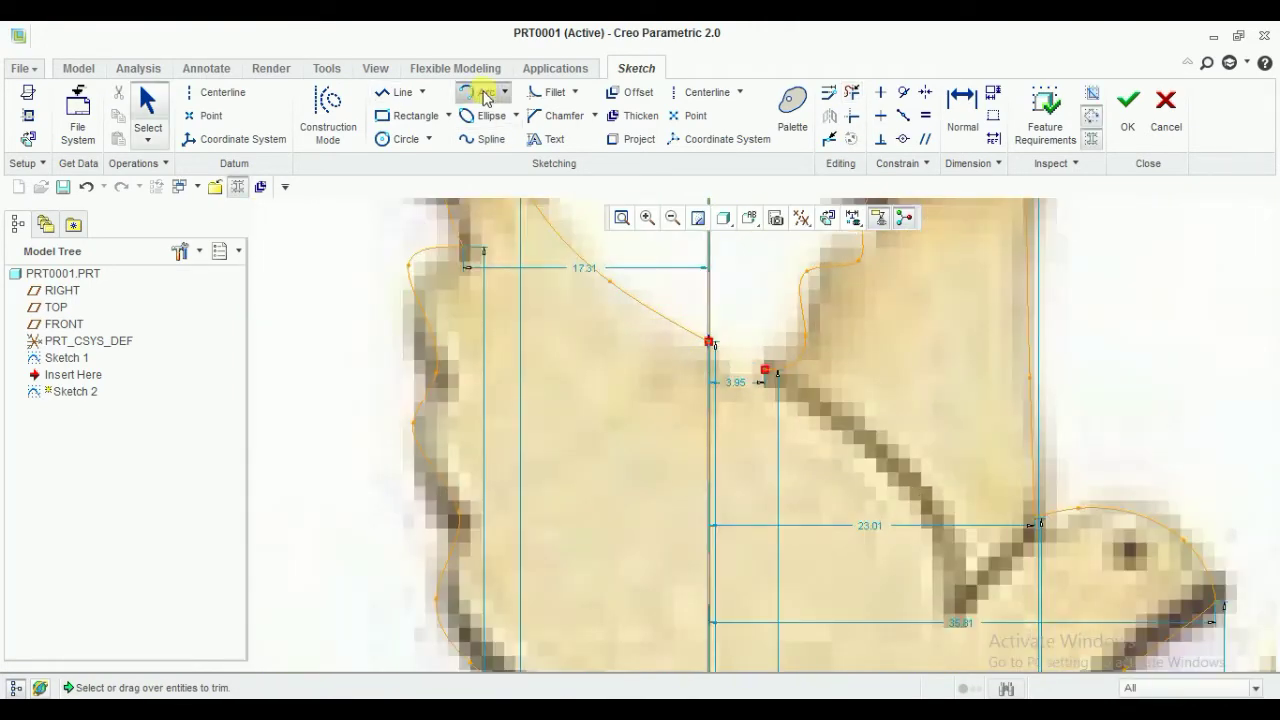
{"action": "left_click", "coordinate": [483, 139]}
{"action": "scroll", "coordinate": [703, 345], "scroll_direction": "up", "scroll_amount": 2}
{"action": "scroll", "coordinate": [728, 286], "scroll_direction": "up", "scroll_amount": 3}
Finish Sketch 2 and extrude the tree sketch to a depth of 22
{"action": "left_click", "coordinate": [1128, 105]}
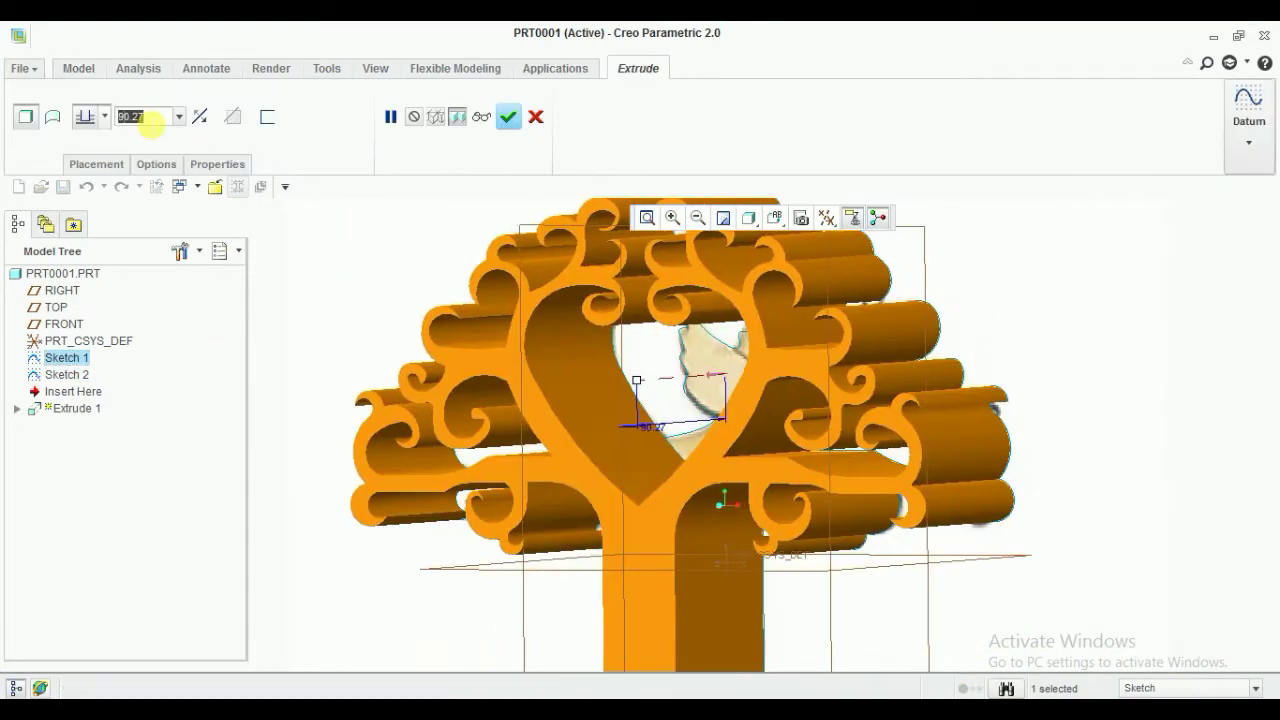
{"action": "type", "text": "22"}
{"action": "key", "text": "Return"}
{"action": "middle_click", "coordinate": [286, 243]}
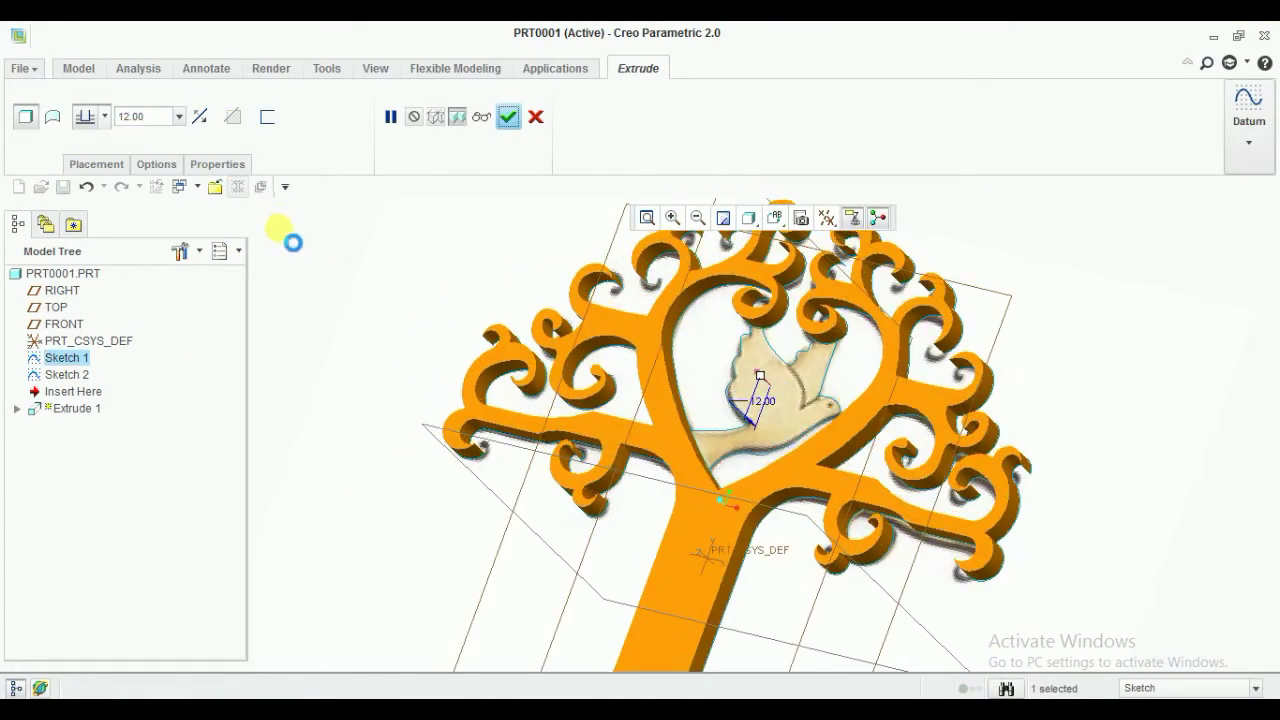
Extrude the dove sketch as a cut and start a new Sketch 3
{"action": "left_click", "coordinate": [486, 118]}
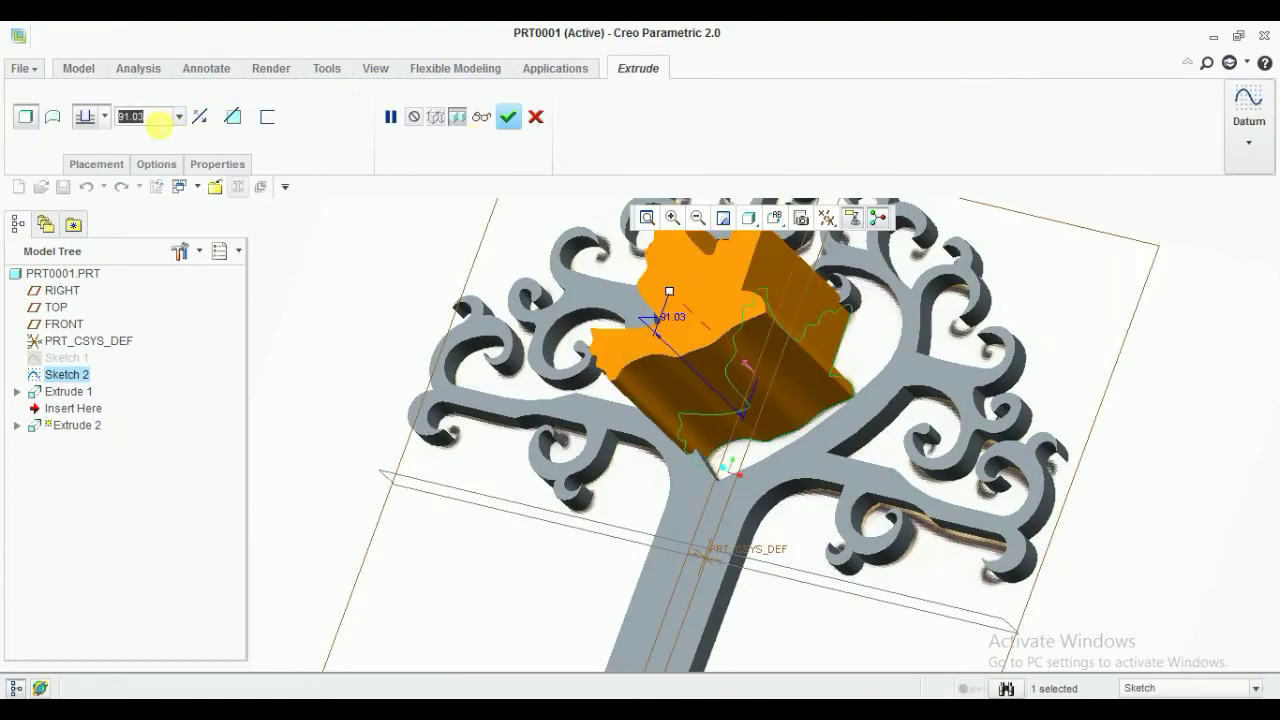
{"action": "middle_click", "coordinate": [666, 320]}
{"action": "scroll", "coordinate": [843, 343], "scroll_direction": "up", "scroll_amount": 3}
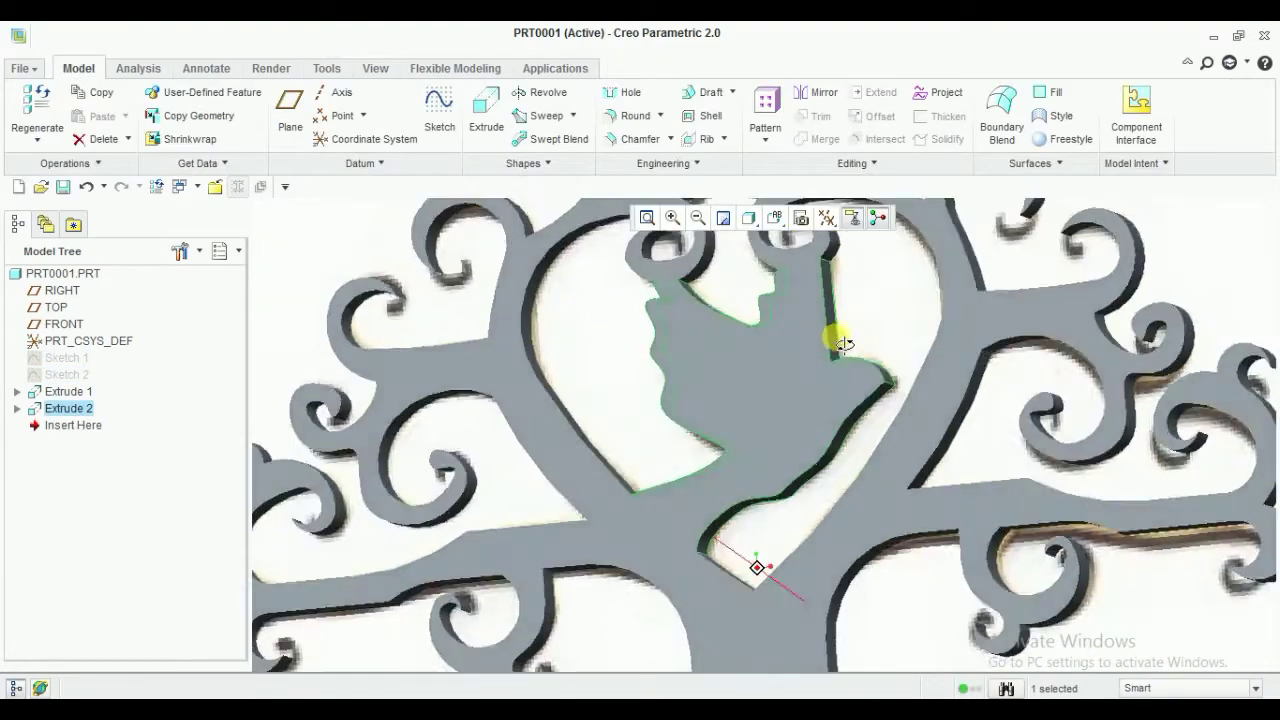
{"action": "left_click", "coordinate": [439, 110]}
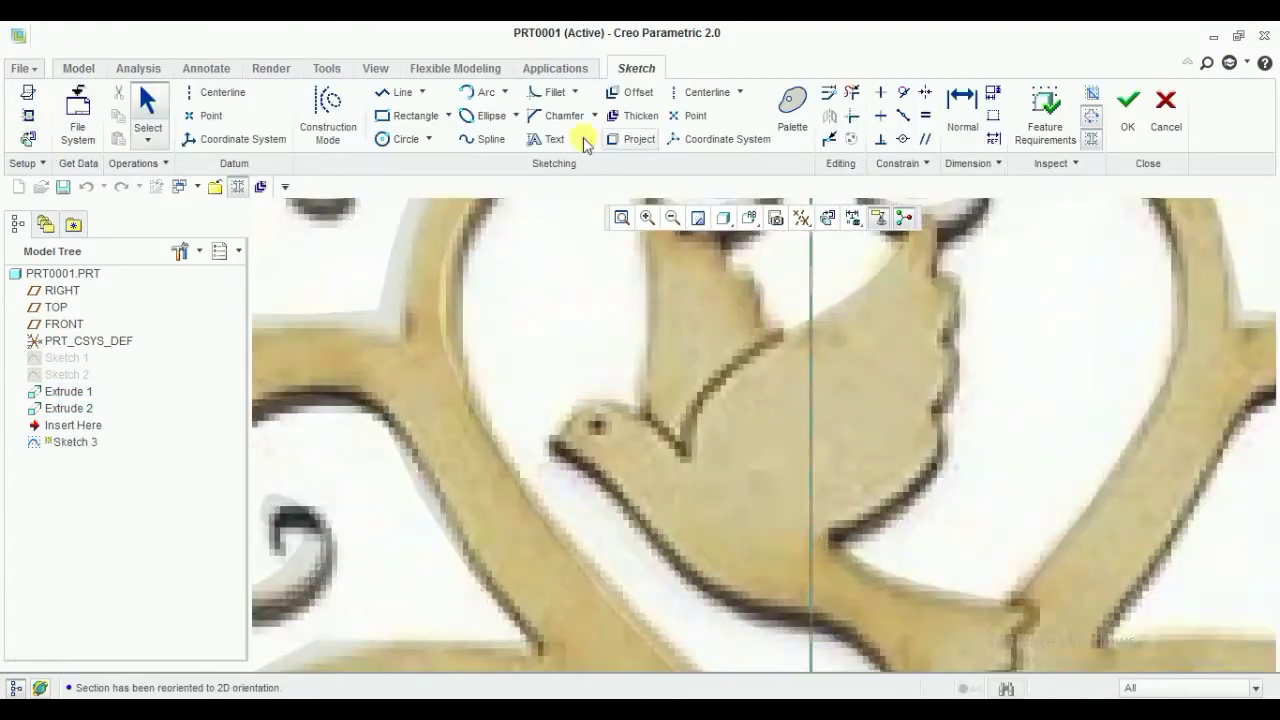
Draw a curve along the dove's wing and orbit the model to inspect it
{"action": "left_click", "coordinate": [794, 324]}
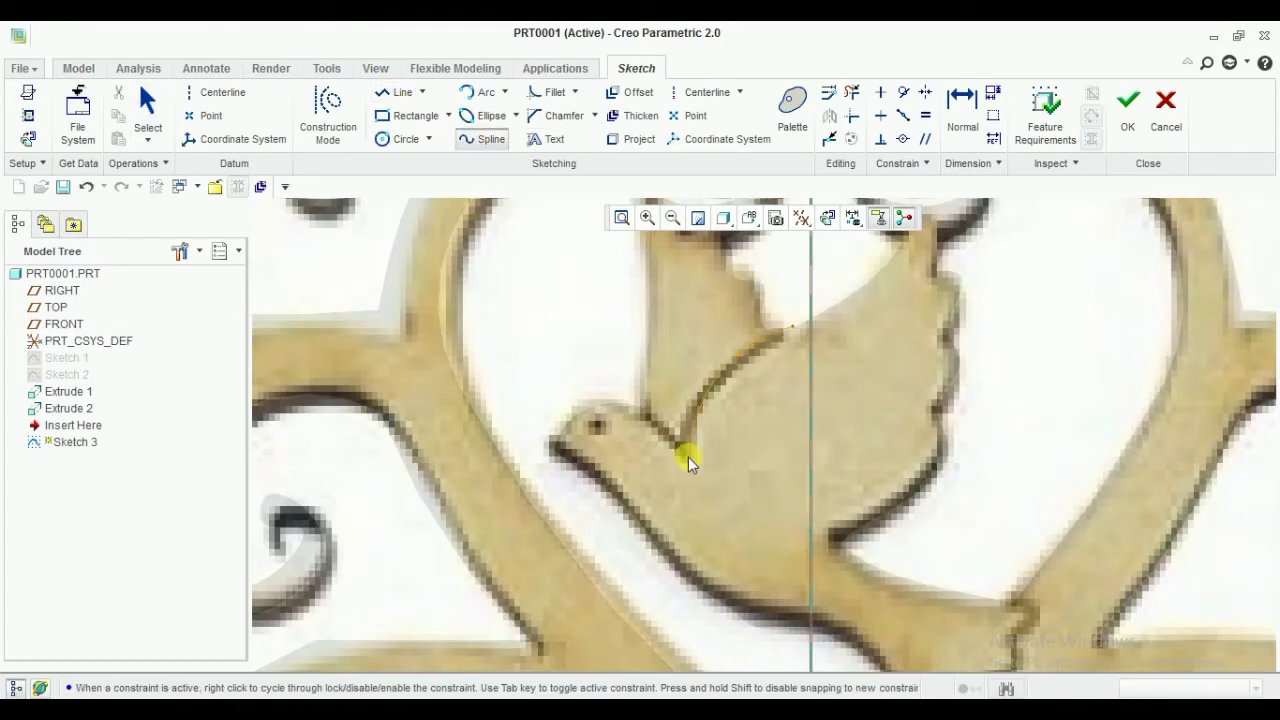
{"action": "middle_click", "coordinate": [587, 399]}
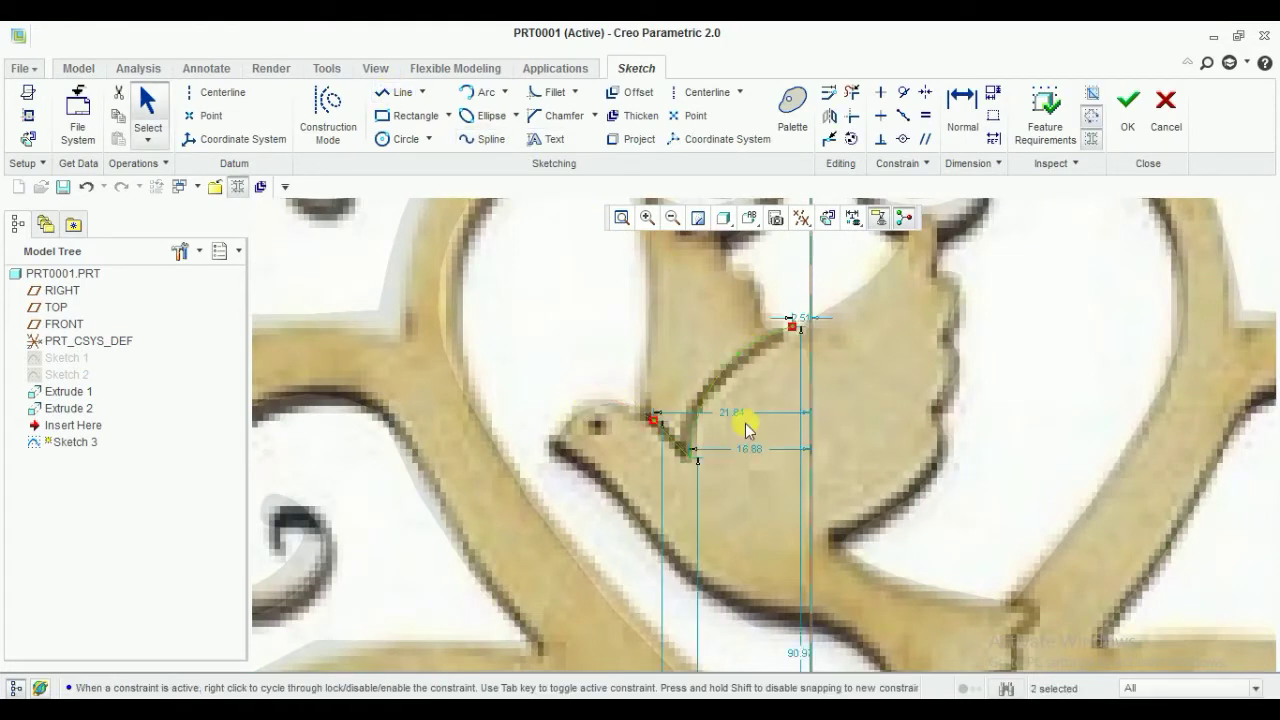
{"action": "scroll", "coordinate": [644, 426], "scroll_direction": "up", "scroll_amount": 5}
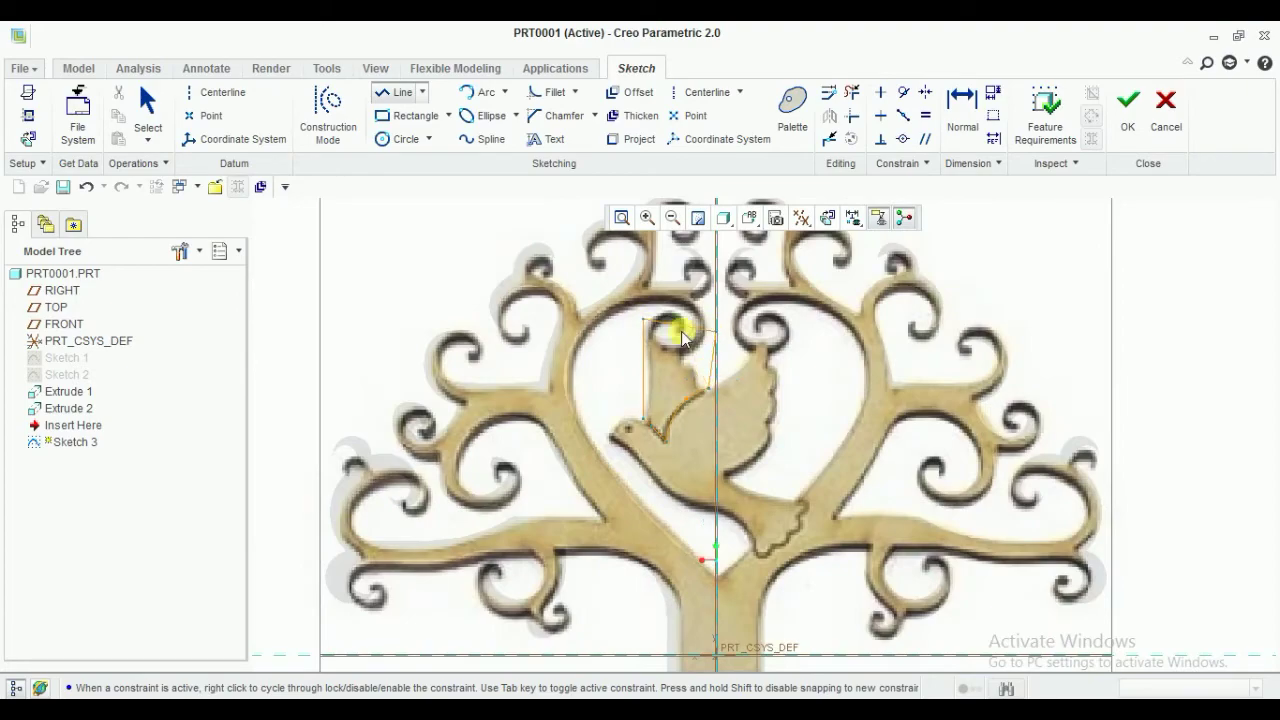
{"action": "scroll", "coordinate": [682, 338], "scroll_direction": "down", "scroll_amount": 3}
{"action": "mouse_move", "coordinate": [737, 386]}
{"action": "middle_mouse_down"}
{"action": "mouse_move", "coordinate": [591, 363]}
{"action": "mouse_move", "coordinate": [697, 545]}
{"action": "middle_mouse_up"}
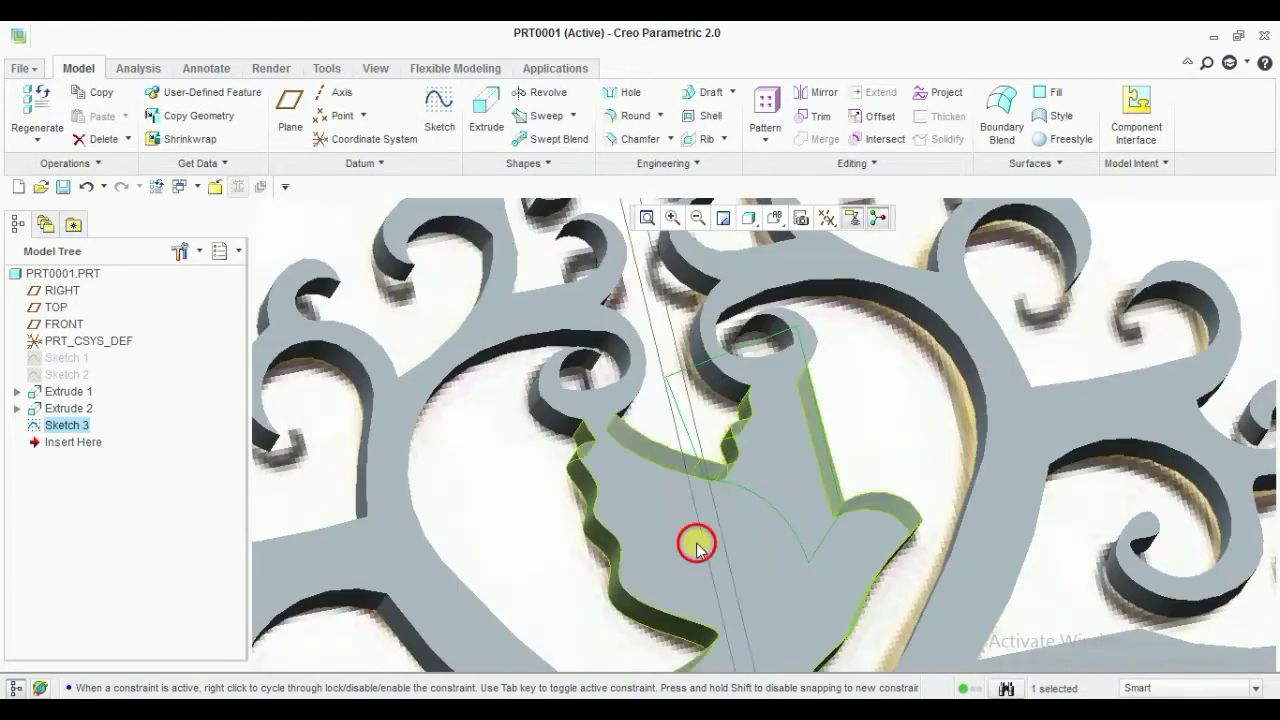
{"action": "scroll", "coordinate": [697, 545], "scroll_direction": "up", "scroll_amount": 5}
{"action": "middle_click_drag", "start_coordinate": [720, 657], "coordinate": [586, 508]}
Reopen Sketch 3 with Edit Definition and project a Sketch 2 edge into it
{"action": "right_click", "coordinate": [68, 425]}
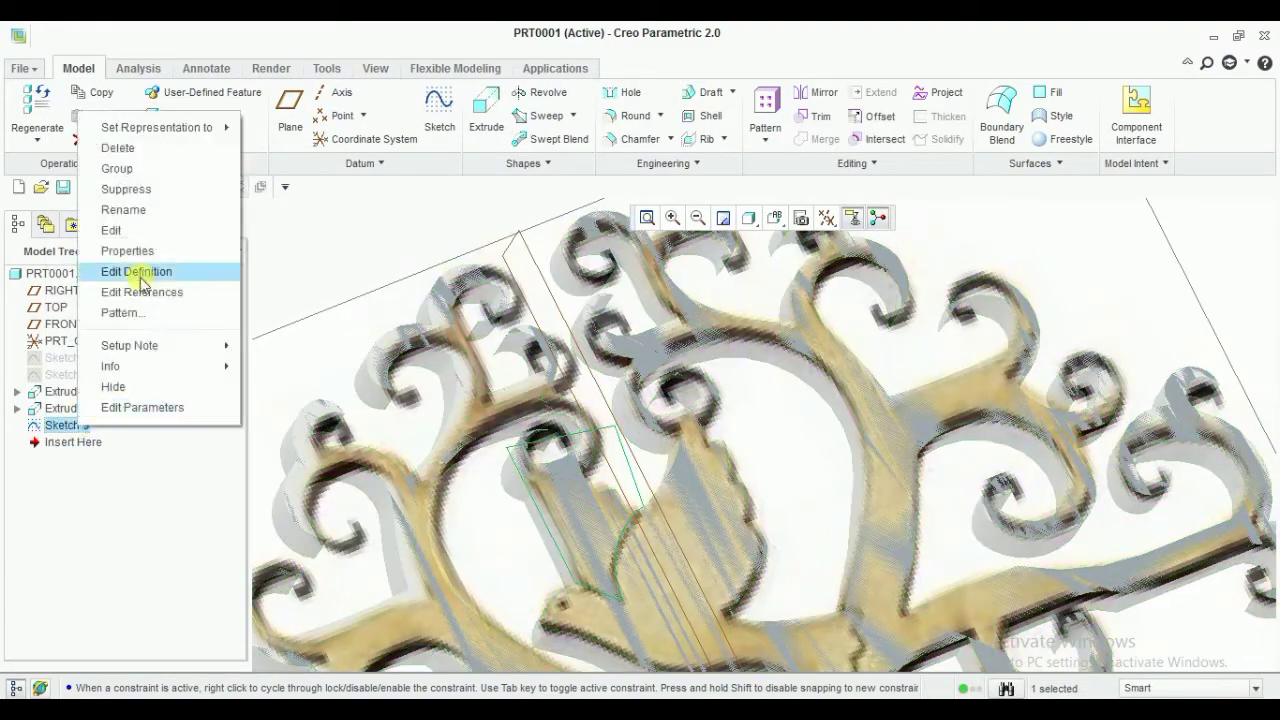
{"action": "left_click", "coordinate": [136, 272]}
{"action": "scroll", "coordinate": [560, 320], "scroll_direction": "down", "scroll_amount": 5}
{"action": "left_click", "coordinate": [631, 139]}
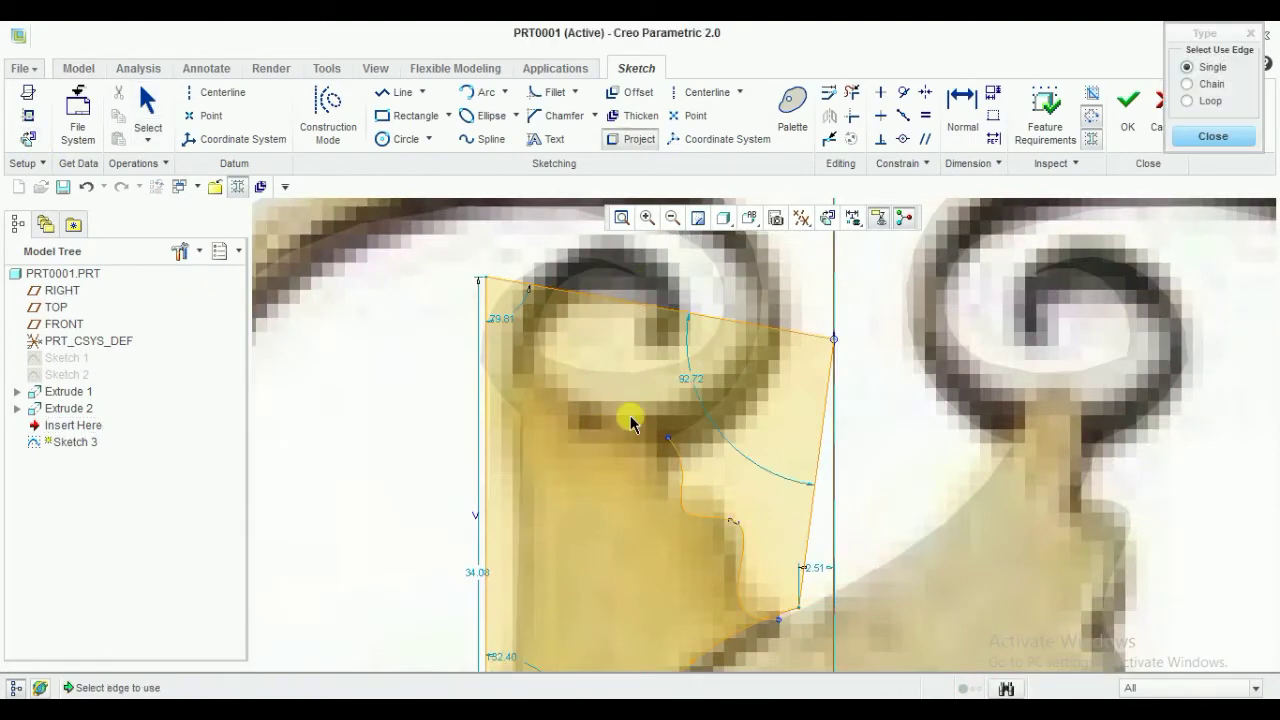
{"action": "left_click", "coordinate": [76, 378]}
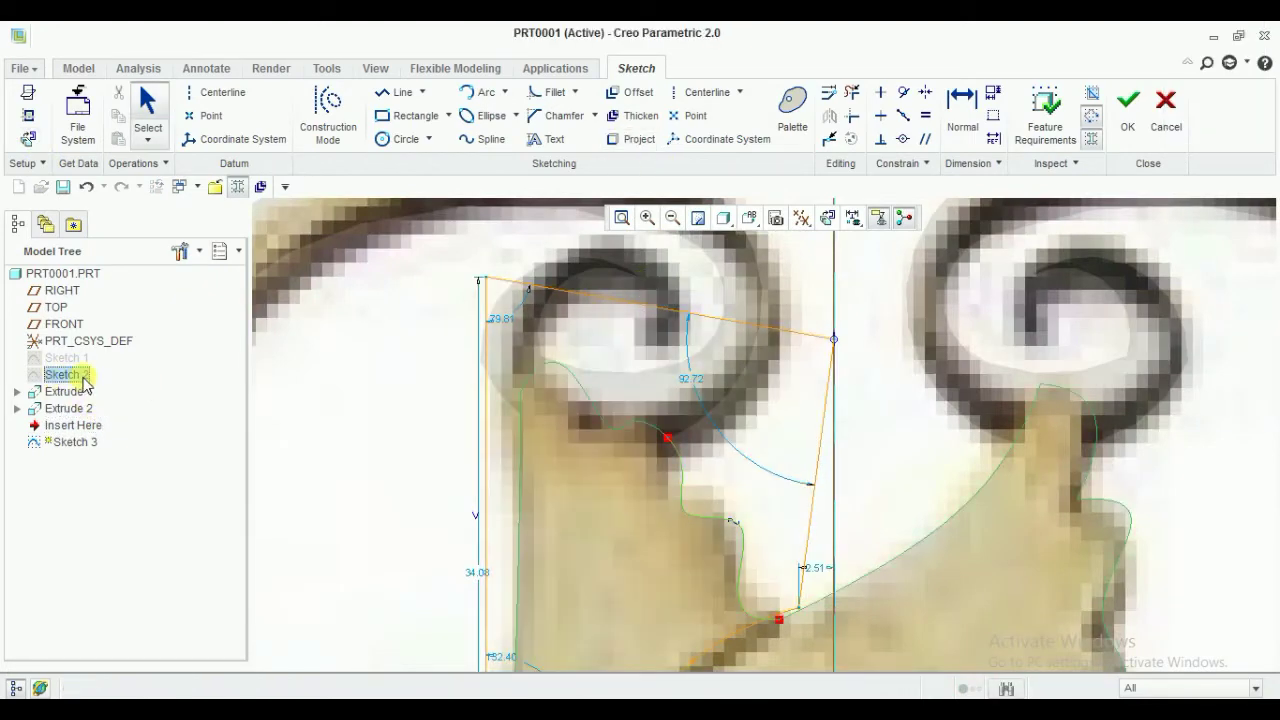
{"action": "left_click", "coordinate": [1165, 110]}
{"action": "right_click", "coordinate": [70, 423]}
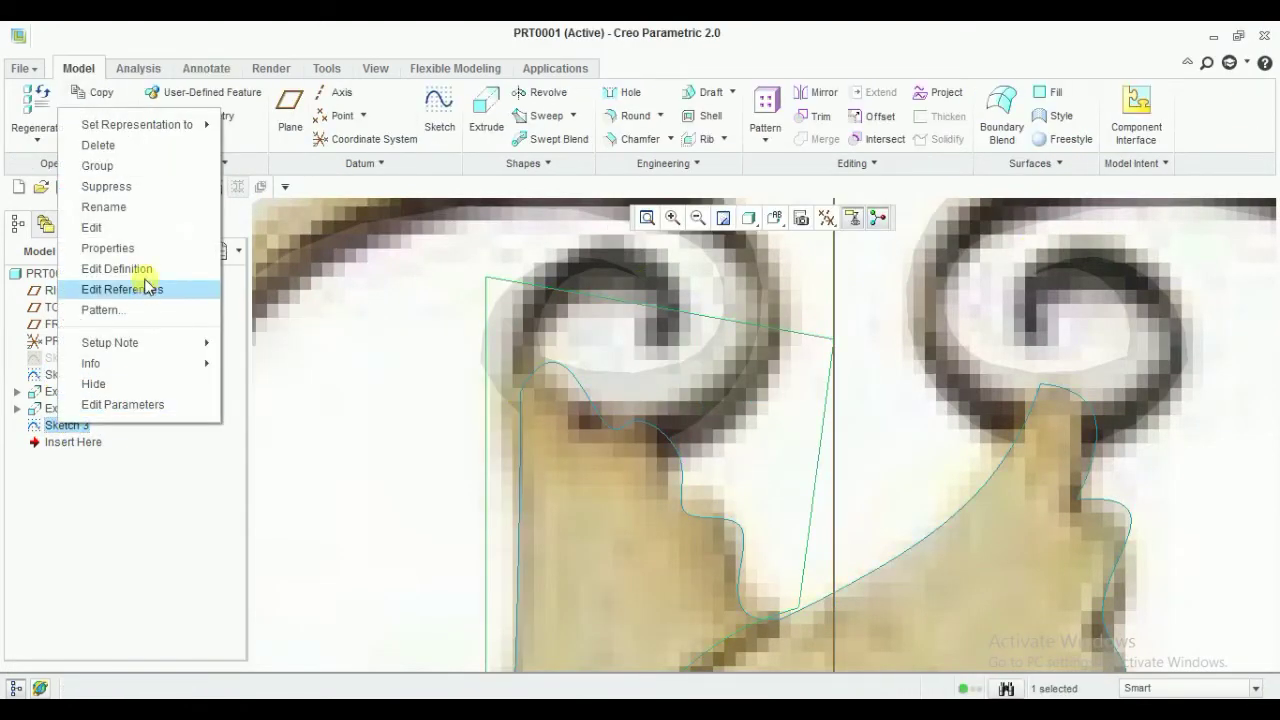
{"action": "left_click", "coordinate": [112, 272]}
{"action": "left_click", "coordinate": [631, 139]}
{"action": "left_click", "coordinate": [657, 434]}
Trim unwanted outline segments with Delete Segment and draw connecting straight lines
{"action": "left_click", "coordinate": [851, 92]}
{"action": "left_click_drag", "start_coordinate": [797, 376], "coordinate": [815, 440]}
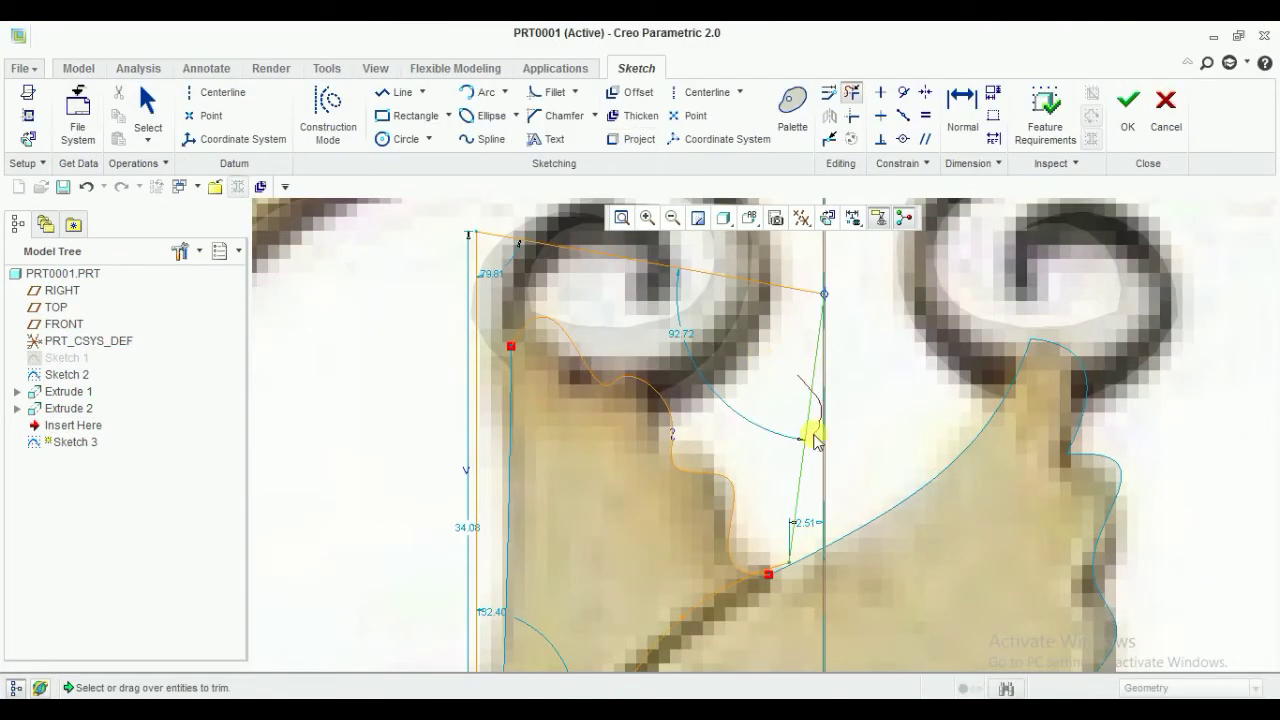
{"action": "scroll", "coordinate": [629, 414], "scroll_direction": "up", "scroll_amount": 2}
{"action": "scroll", "coordinate": [720, 471], "scroll_direction": "down", "scroll_amount": 2}
{"action": "scroll", "coordinate": [849, 374], "scroll_direction": "up", "scroll_amount": 2}
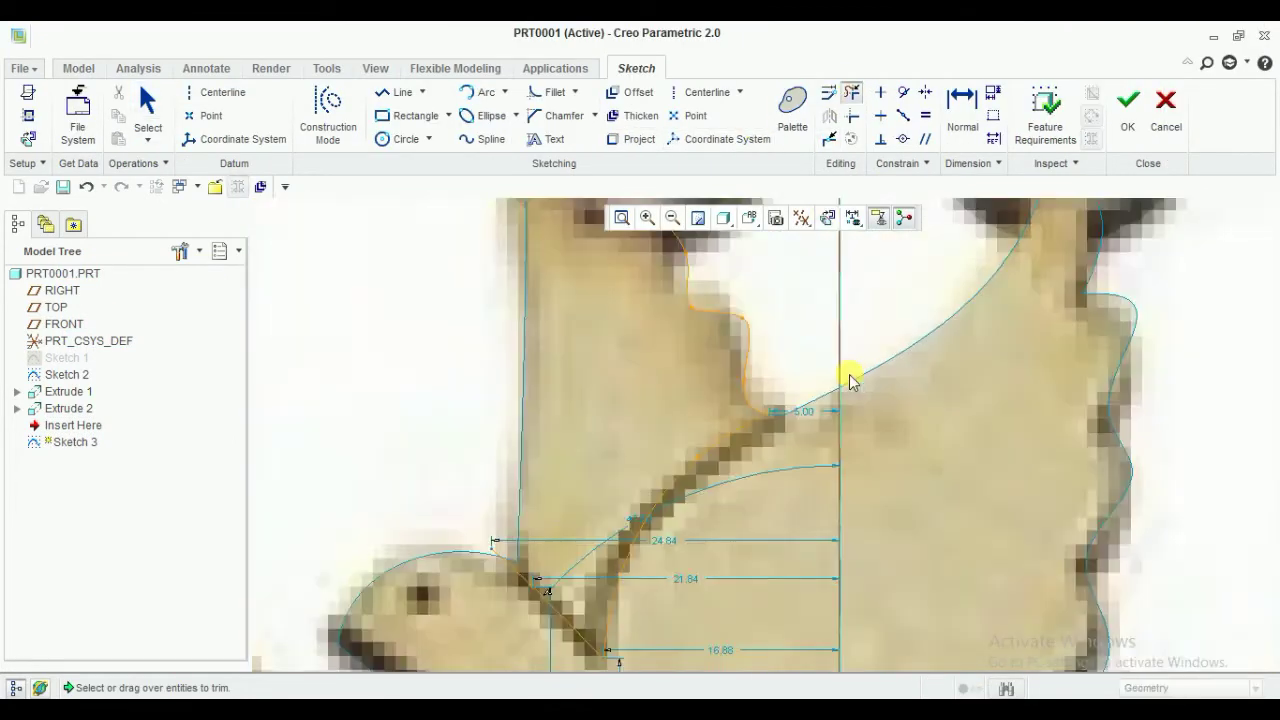
{"action": "scroll", "coordinate": [592, 243], "scroll_direction": "down", "scroll_amount": 1}
{"action": "key", "text": "l"}
{"action": "scroll", "coordinate": [577, 537], "scroll_direction": "down", "scroll_amount": 1}
{"action": "scroll", "coordinate": [567, 556], "scroll_direction": "down", "scroll_amount": 1}
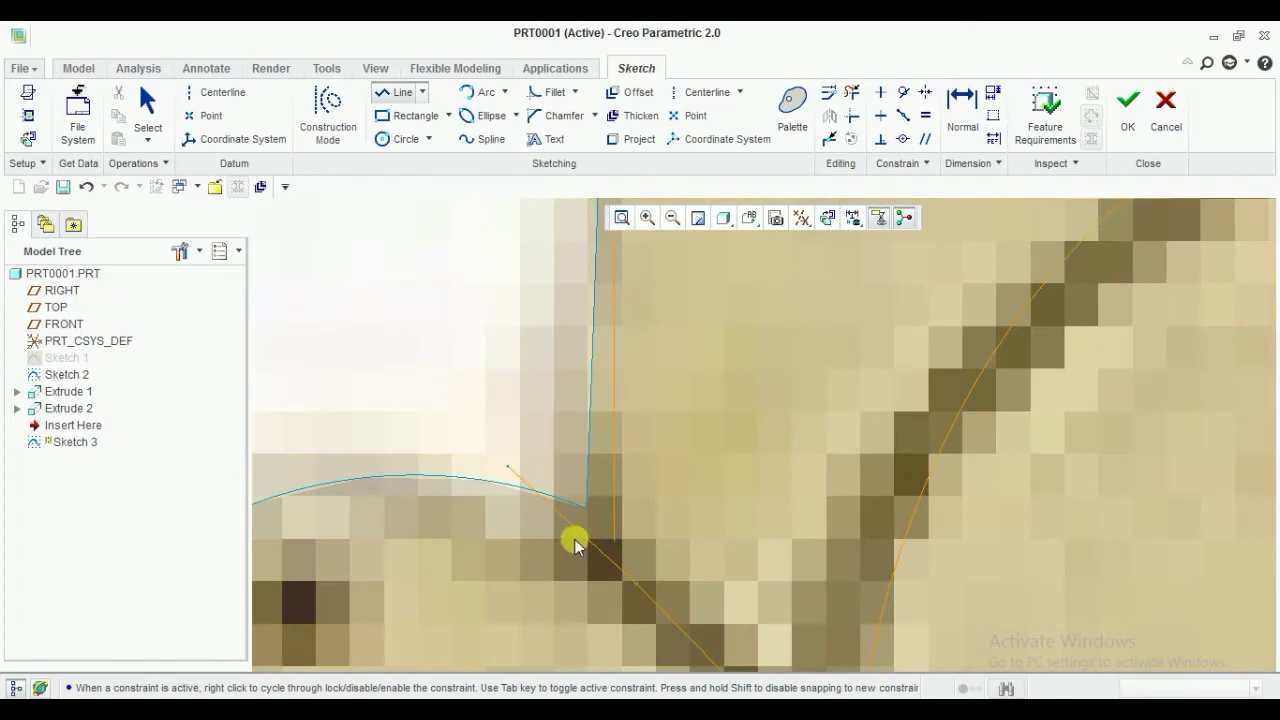
{"action": "middle_click", "coordinate": [645, 355]}
Project the neighbouring edge, corner-trim the entities, add lines, and finish Sketch 3
{"action": "left_click", "coordinate": [634, 139]}
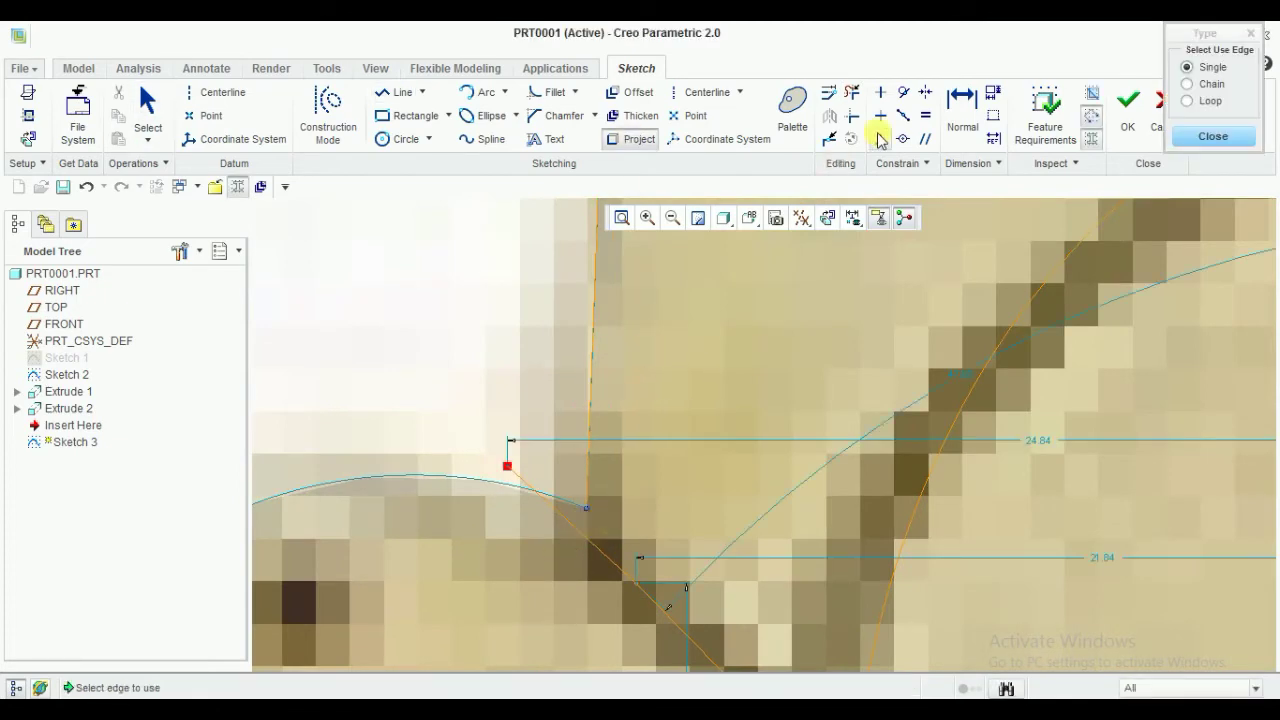
{"action": "left_click", "coordinate": [851, 115]}
{"action": "scroll", "coordinate": [688, 531], "scroll_direction": "up", "scroll_amount": 2}
{"action": "scroll", "coordinate": [917, 471], "scroll_direction": "down", "scroll_amount": 1}
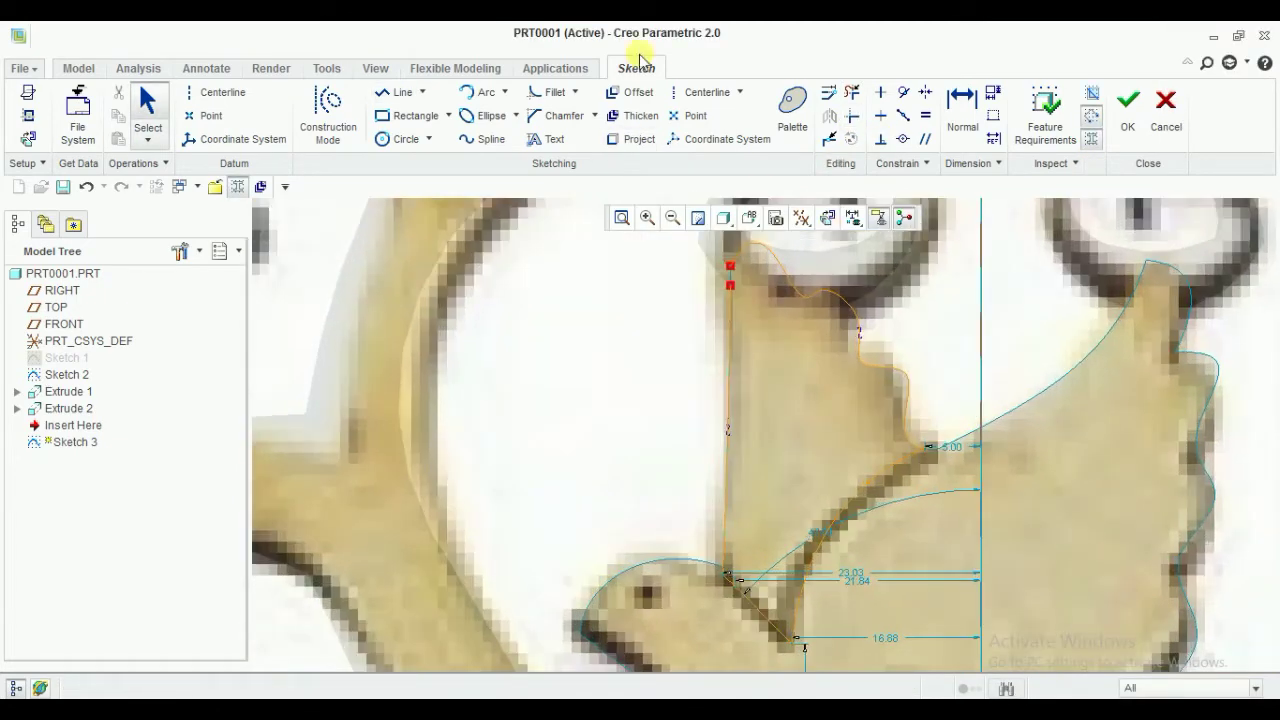
{"action": "key", "text": "l"}
{"action": "scroll", "coordinate": [731, 268], "scroll_direction": "down", "scroll_amount": 2}
{"action": "left_click", "coordinate": [1128, 100]}
Accept the dove's Extrude 3 and remove the traced background image
{"action": "left_click", "coordinate": [486, 118]}
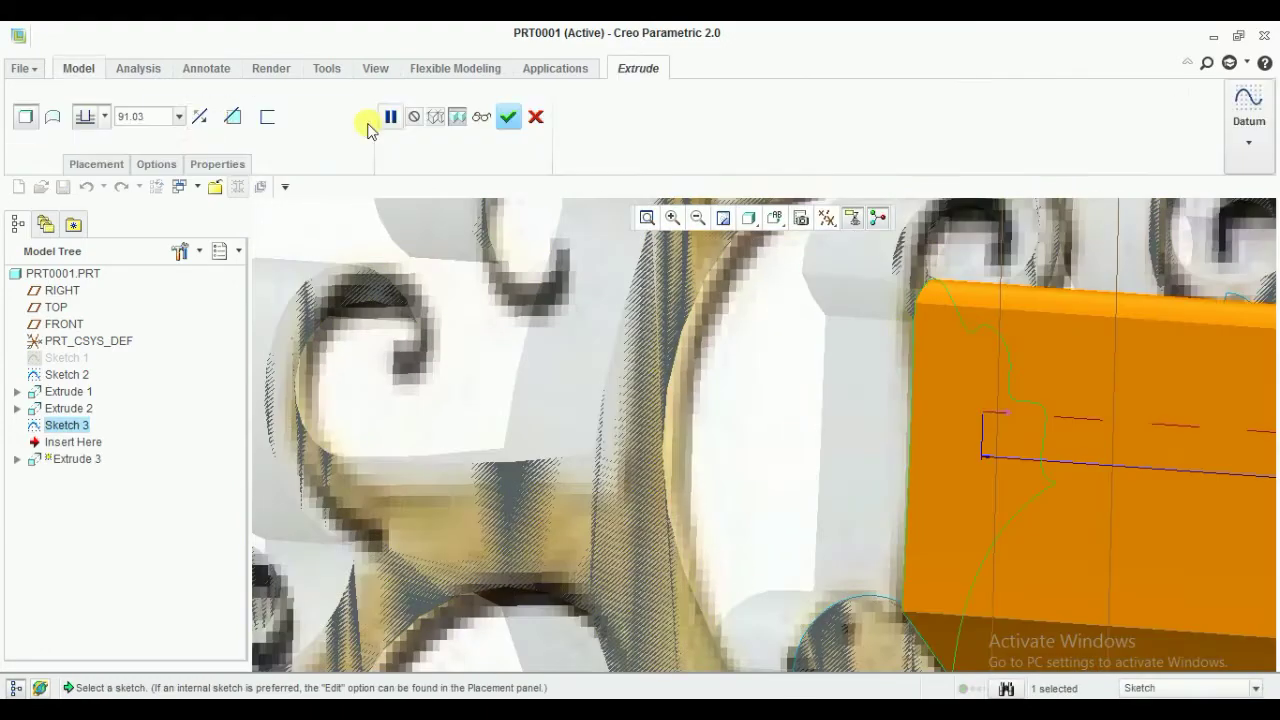
{"action": "left_click", "coordinate": [535, 116]}
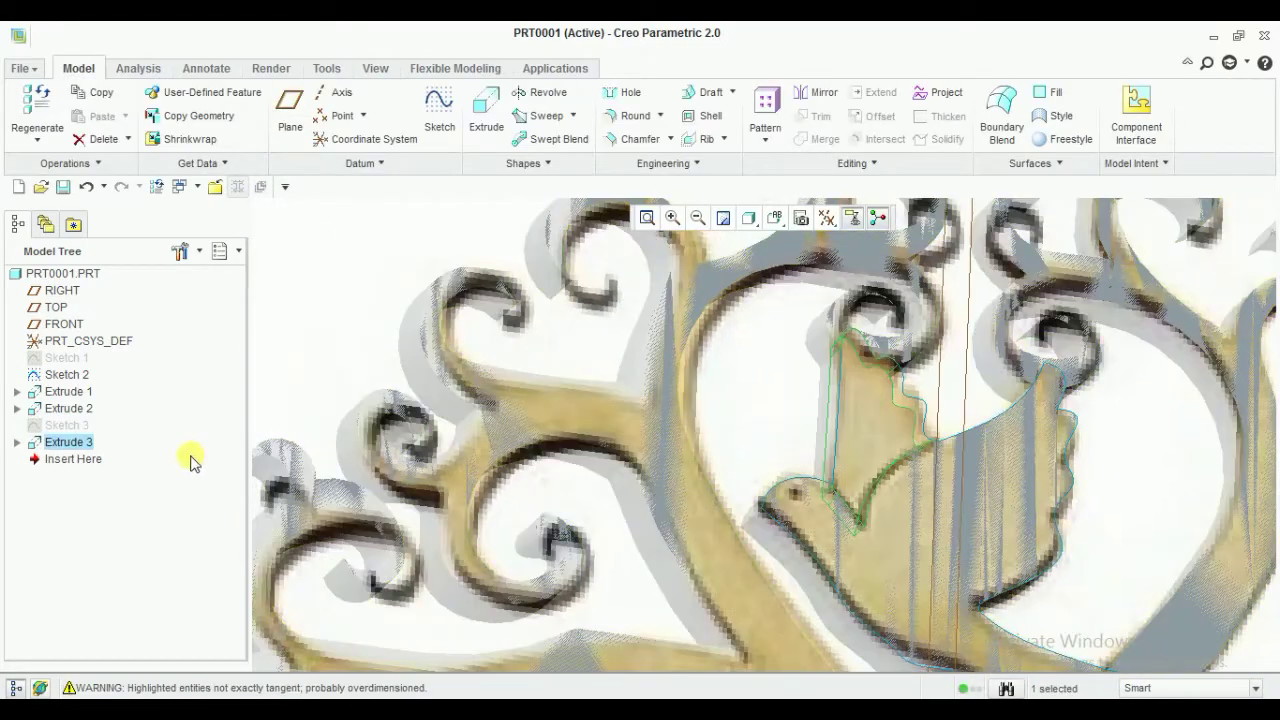
{"action": "left_click", "coordinate": [376, 70]}
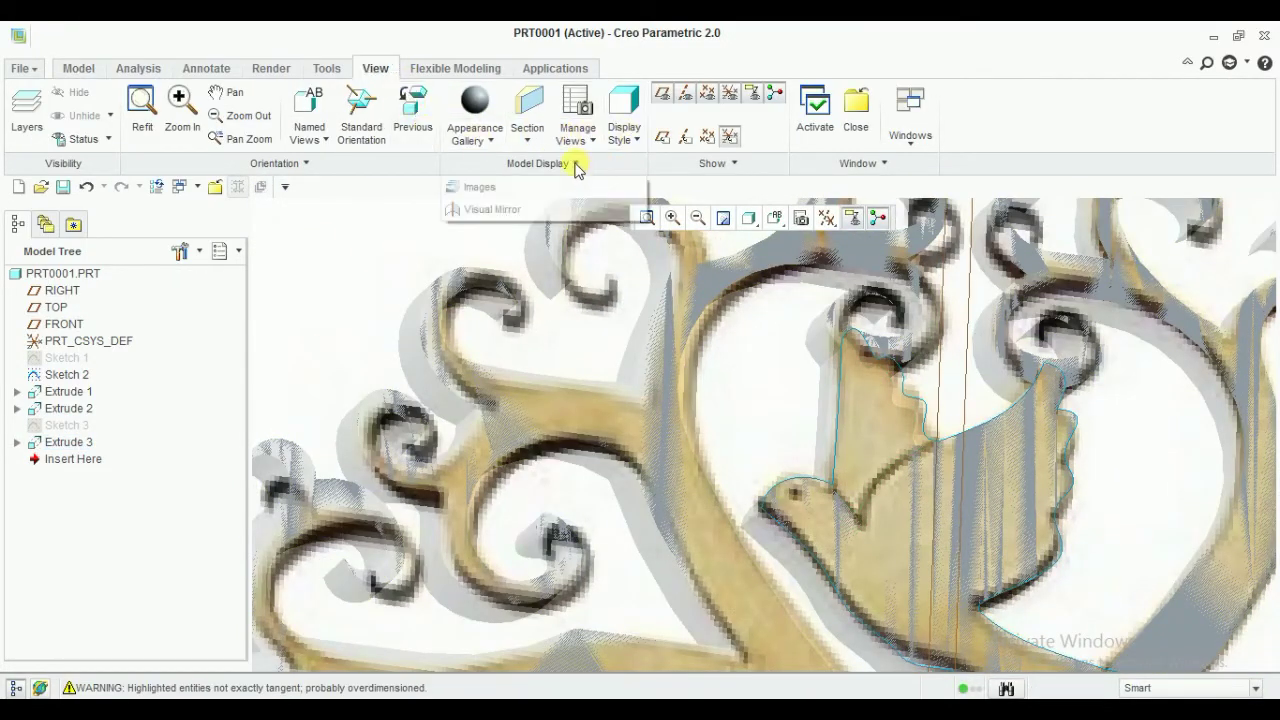
{"action": "left_click", "coordinate": [479, 187]}
{"action": "left_click", "coordinate": [310, 116]}
{"action": "left_click", "coordinate": [783, 100]}
Create Extrude 4 from a new sketch placed on the tree's first extrusion
{"action": "scroll", "coordinate": [785, 309], "scroll_direction": "up", "scroll_amount": 5}
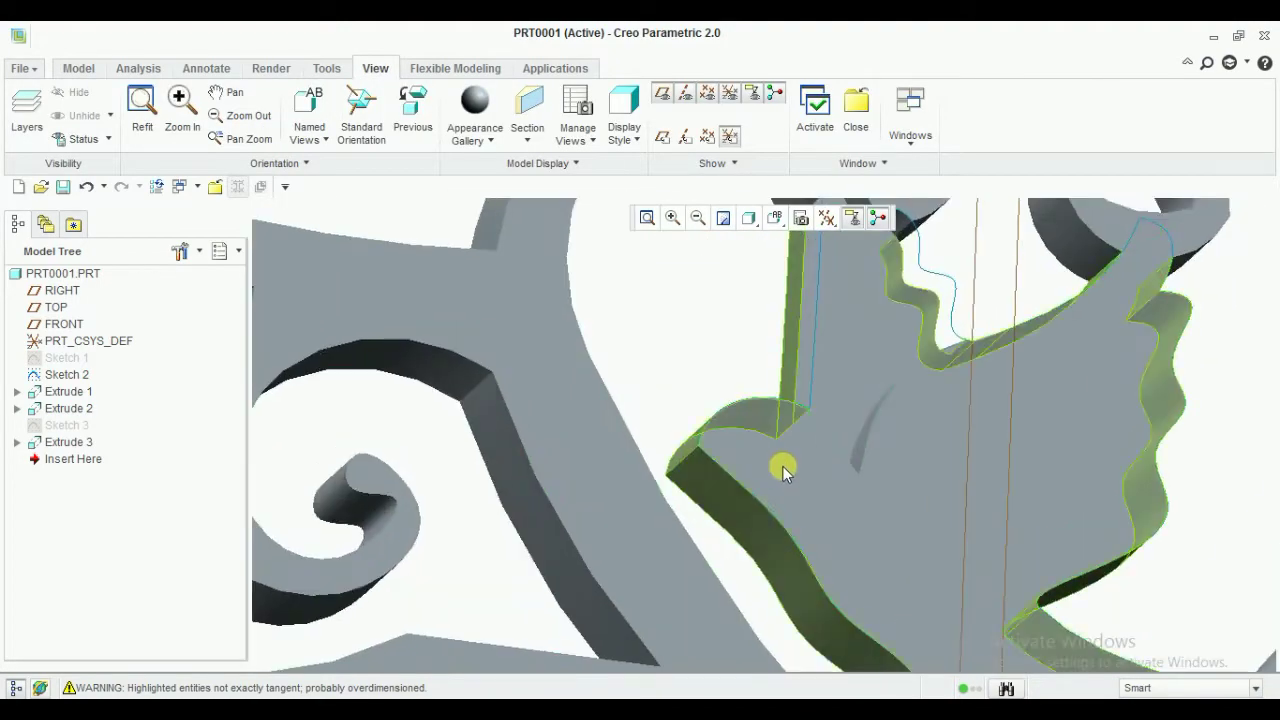
{"action": "left_click", "coordinate": [68, 391]}
{"action": "left_click", "coordinate": [78, 68]}
{"action": "left_click", "coordinate": [490, 107]}
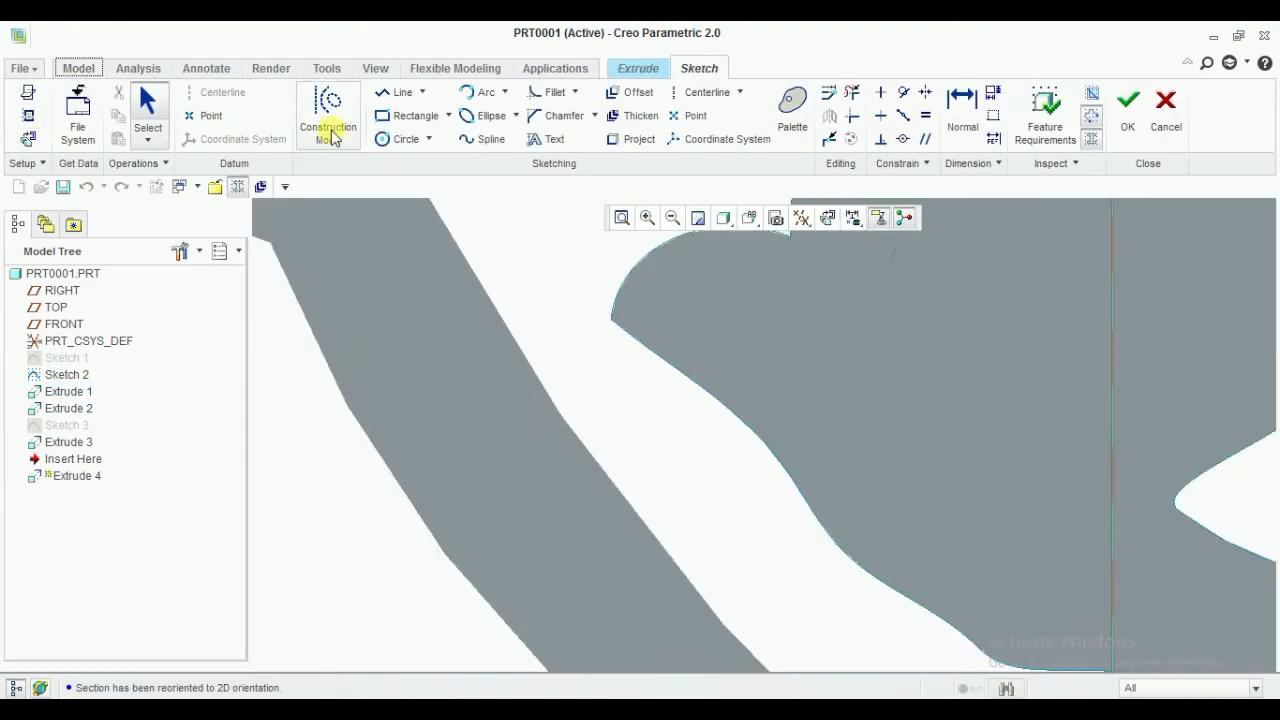
{"action": "middle_click", "coordinate": [705, 291]}
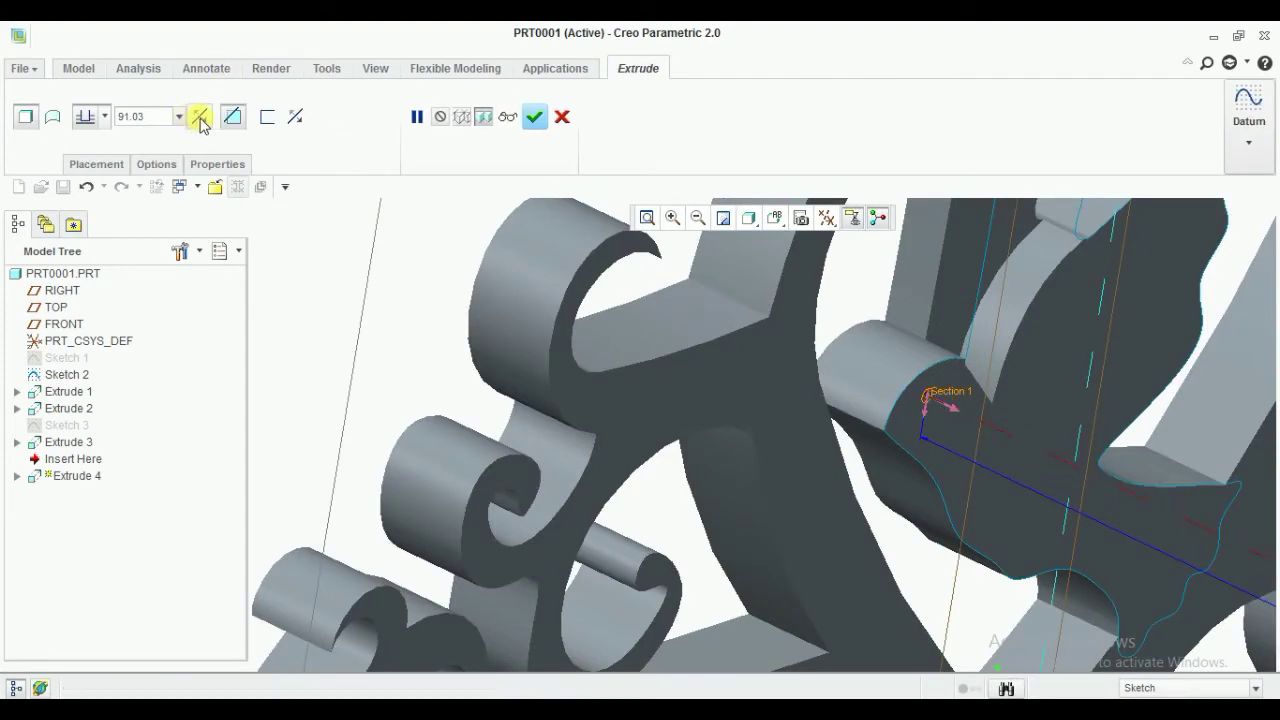
{"action": "middle_click", "coordinate": [929, 400]}
Apply the gold appearance from the Appearance Gallery to the tree model
{"action": "mouse_move", "coordinate": [634, 400]}
{"action": "middle_mouse_down"}
{"action": "mouse_move", "coordinate": [625, 490]}
{"action": "mouse_move", "coordinate": [600, 420]}
{"action": "middle_mouse_up"}
{"action": "left_click", "coordinate": [455, 68]}
{"action": "left_click", "coordinate": [375, 68]}
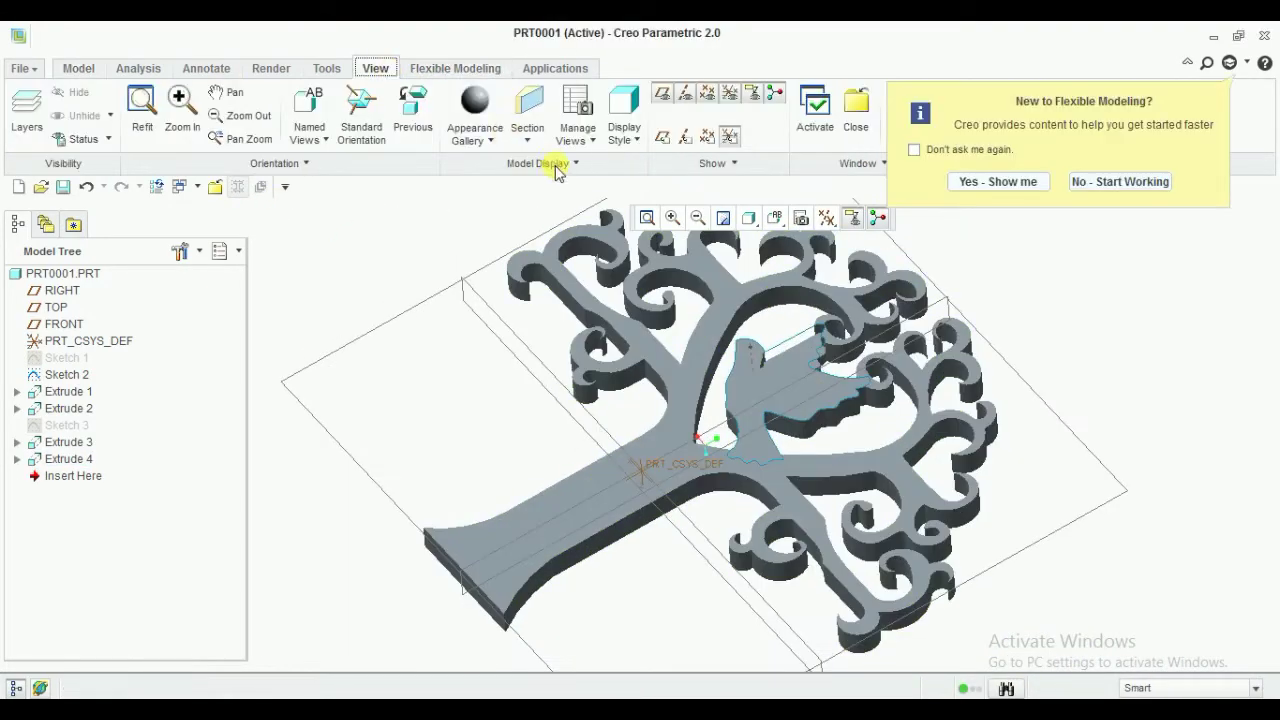
{"action": "left_click", "coordinate": [475, 115]}
{"action": "left_click", "coordinate": [470, 250]}
{"action": "middle_click", "coordinate": [1046, 314]}
{"action": "mouse_move", "coordinate": [1046, 314]}
{"action": "middle_mouse_down"}
{"action": "mouse_move", "coordinate": [920, 309]}
{"action": "mouse_move", "coordinate": [729, 271]}
{"action": "mouse_move", "coordinate": [613, 226]}
{"action": "mouse_move", "coordinate": [908, 286]}
{"action": "mouse_move", "coordinate": [980, 458]}
{"action": "mouse_move", "coordinate": [794, 409]}
{"action": "middle_mouse_up"}
Start a new extrusion sketched on the trunk face of the tree solid
{"action": "scroll", "coordinate": [608, 490], "scroll_direction": "up", "scroll_amount": 5}
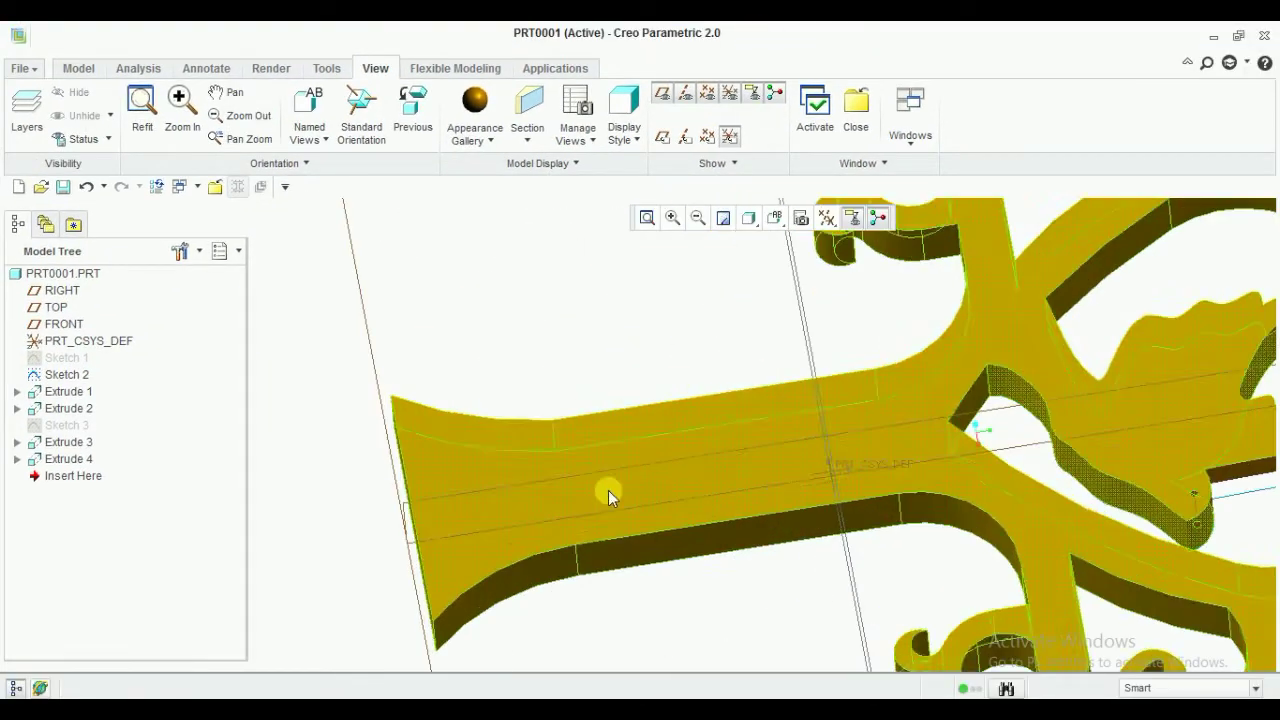
{"action": "left_click", "coordinate": [608, 490]}
{"action": "left_click", "coordinate": [78, 68]}
{"action": "left_click", "coordinate": [486, 110]}
Add the text 'share' along the trunk and accept the extrude into the trunk
{"action": "left_click", "coordinate": [546, 139]}
{"action": "scroll", "coordinate": [585, 485], "scroll_direction": "up", "scroll_amount": 3}
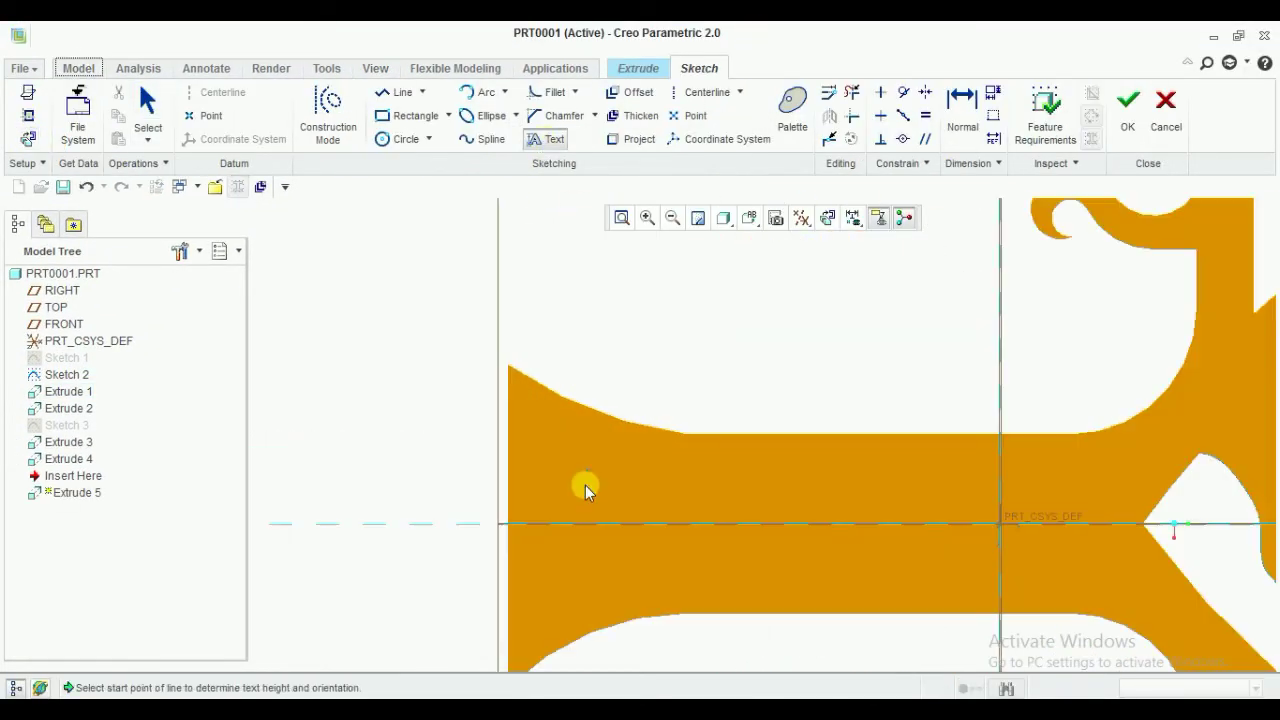
{"action": "left_click", "coordinate": [569, 449]}
{"action": "type", "text": "share"}
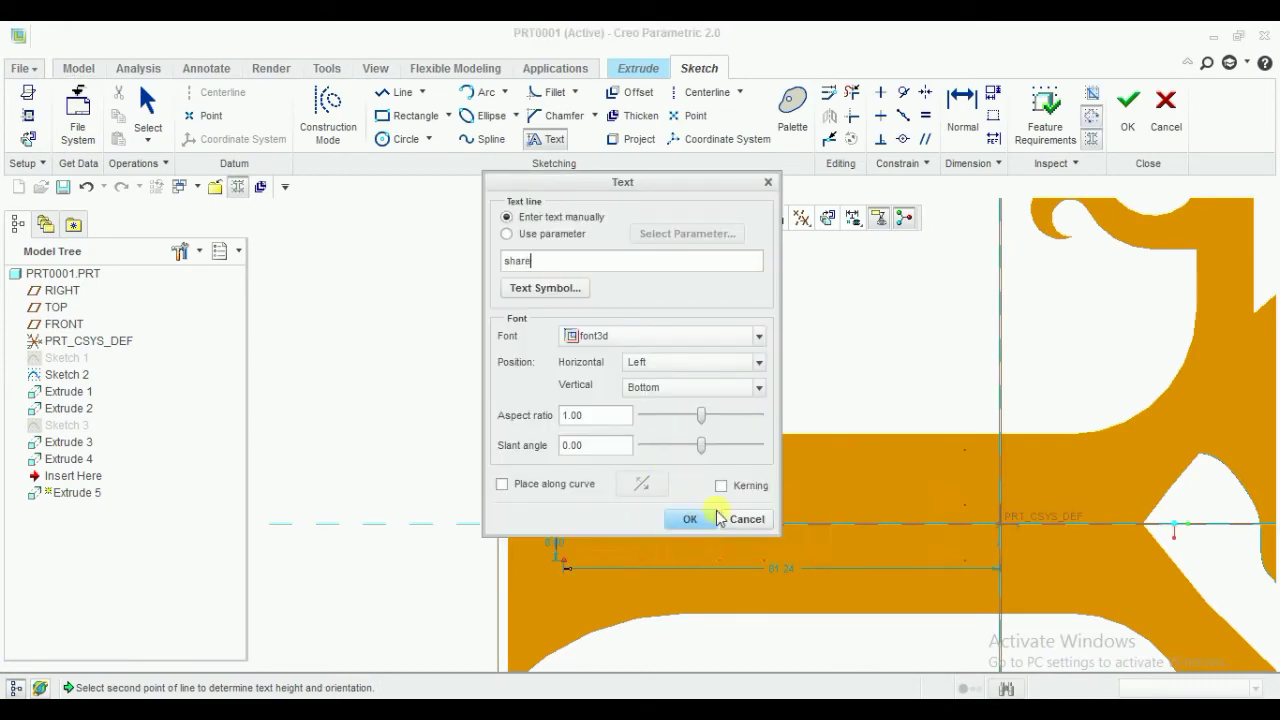
{"action": "left_click", "coordinate": [690, 519]}
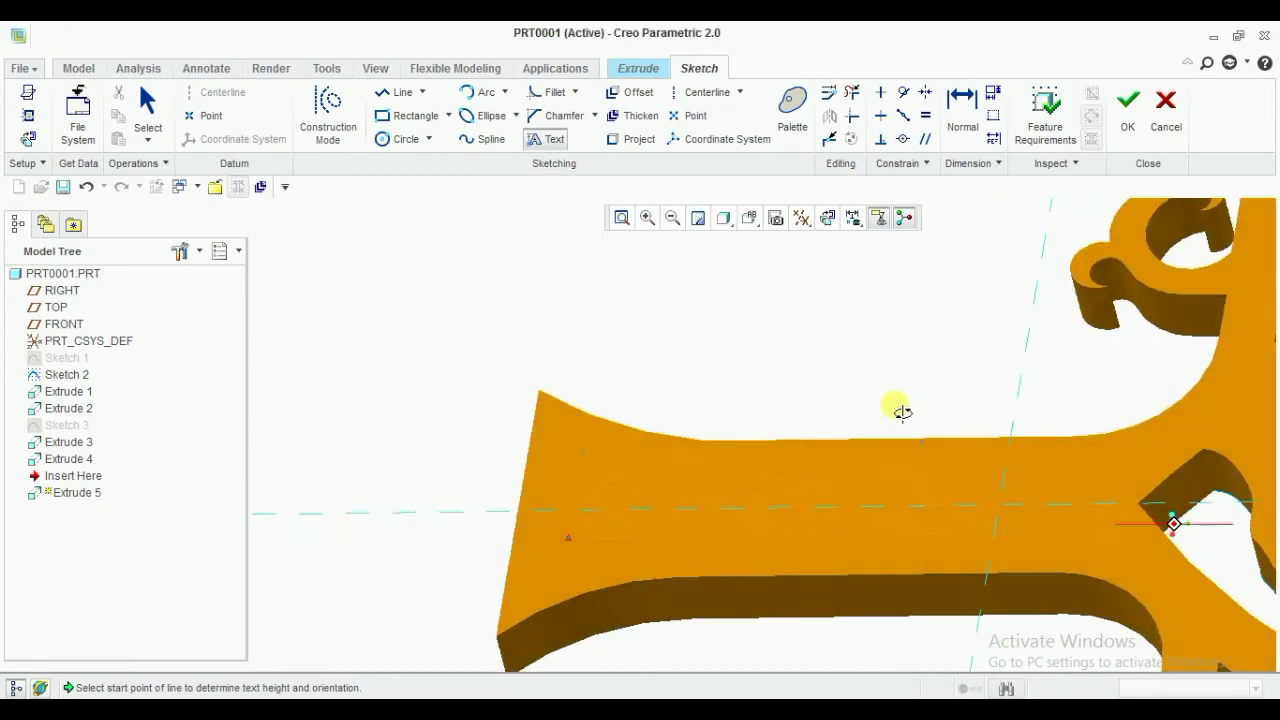
{"action": "left_click", "coordinate": [1128, 110]}
{"action": "left_click", "coordinate": [531, 114]}
Redefine Extrude 3, the dove extrusion, and accept it so the model regenerates
{"action": "scroll", "coordinate": [760, 390], "scroll_direction": "down", "scroll_amount": 2}
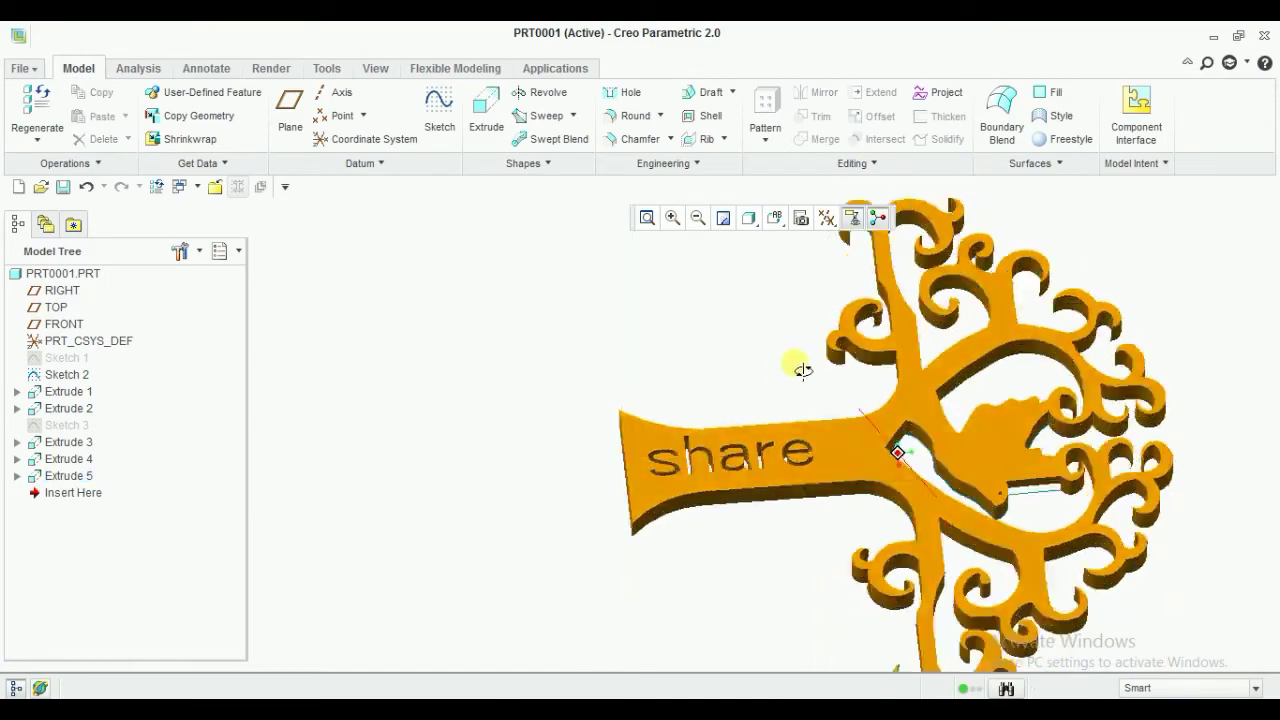
{"action": "mouse_move", "coordinate": [800, 363]}
{"action": "middle_mouse_down"}
{"action": "mouse_move", "coordinate": [694, 323]}
{"action": "mouse_move", "coordinate": [680, 263]}
{"action": "mouse_move", "coordinate": [873, 378]}
{"action": "mouse_move", "coordinate": [1020, 306]}
{"action": "mouse_move", "coordinate": [1009, 354]}
{"action": "mouse_move", "coordinate": [909, 306]}
{"action": "mouse_move", "coordinate": [1100, 480]}
{"action": "mouse_move", "coordinate": [1014, 414]}
{"action": "mouse_move", "coordinate": [737, 366]}
{"action": "mouse_move", "coordinate": [634, 437]}
{"action": "mouse_move", "coordinate": [628, 378]}
{"action": "middle_mouse_up"}
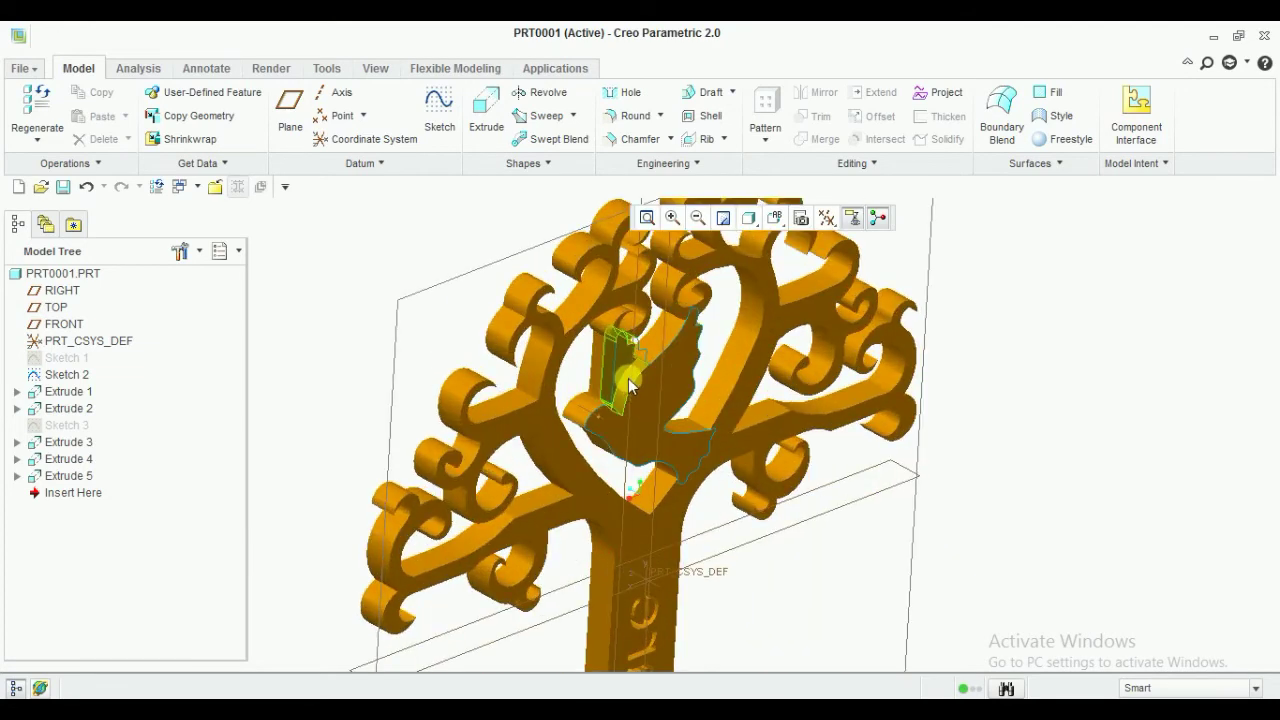
{"action": "right_click", "coordinate": [66, 445]}
{"action": "left_click", "coordinate": [100, 371]}
{"action": "middle_click", "coordinate": [804, 289]}
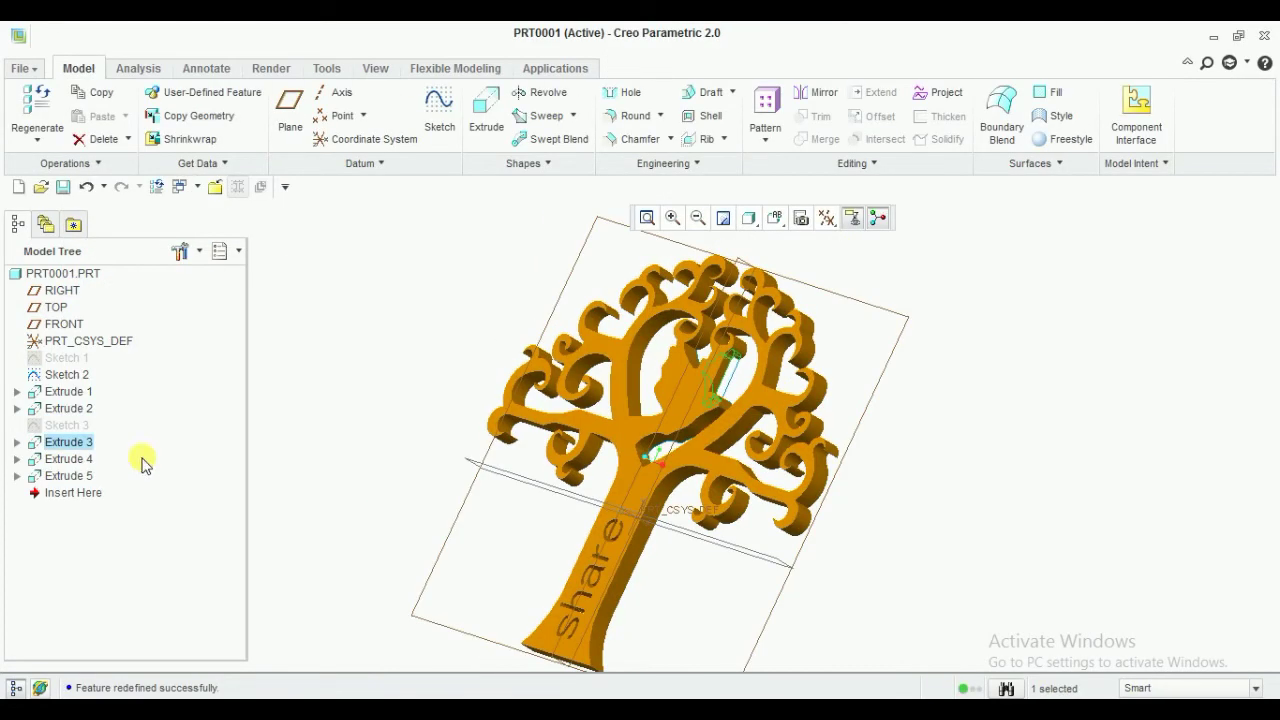